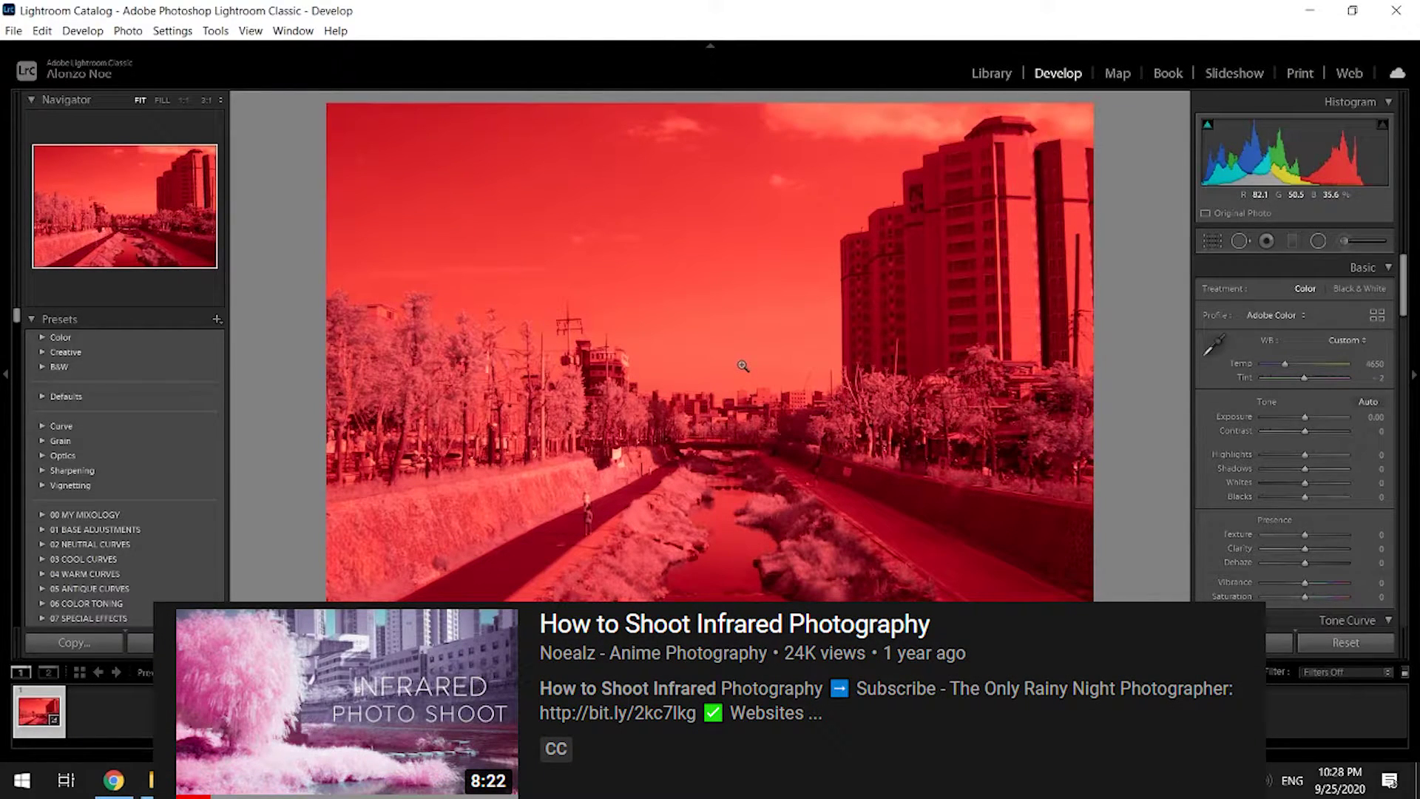
# - Set the photo's white balance by sampling the bright cloud near the sky's upper edge as the neutral target
pyautogui.click(1213, 344)
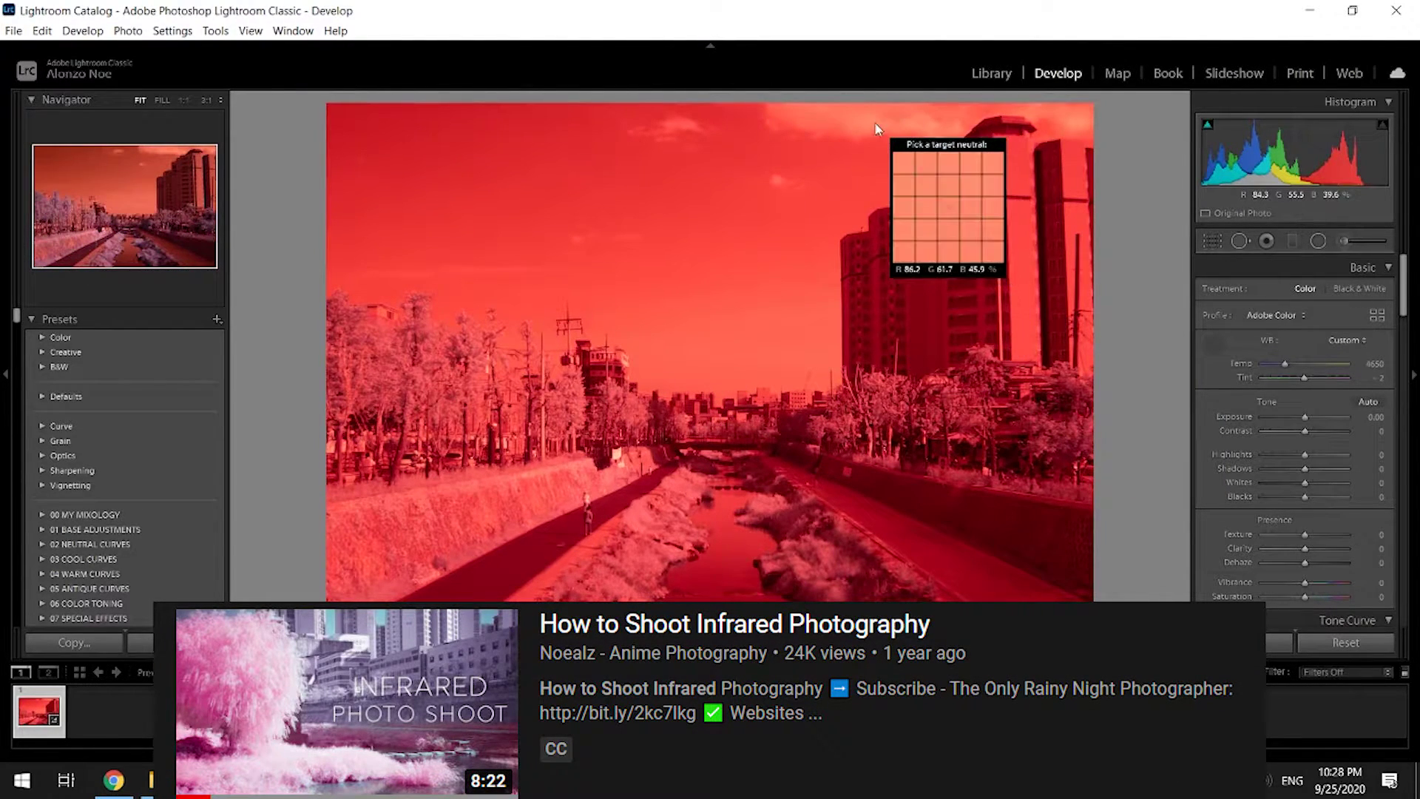
pyautogui.click(876, 130)
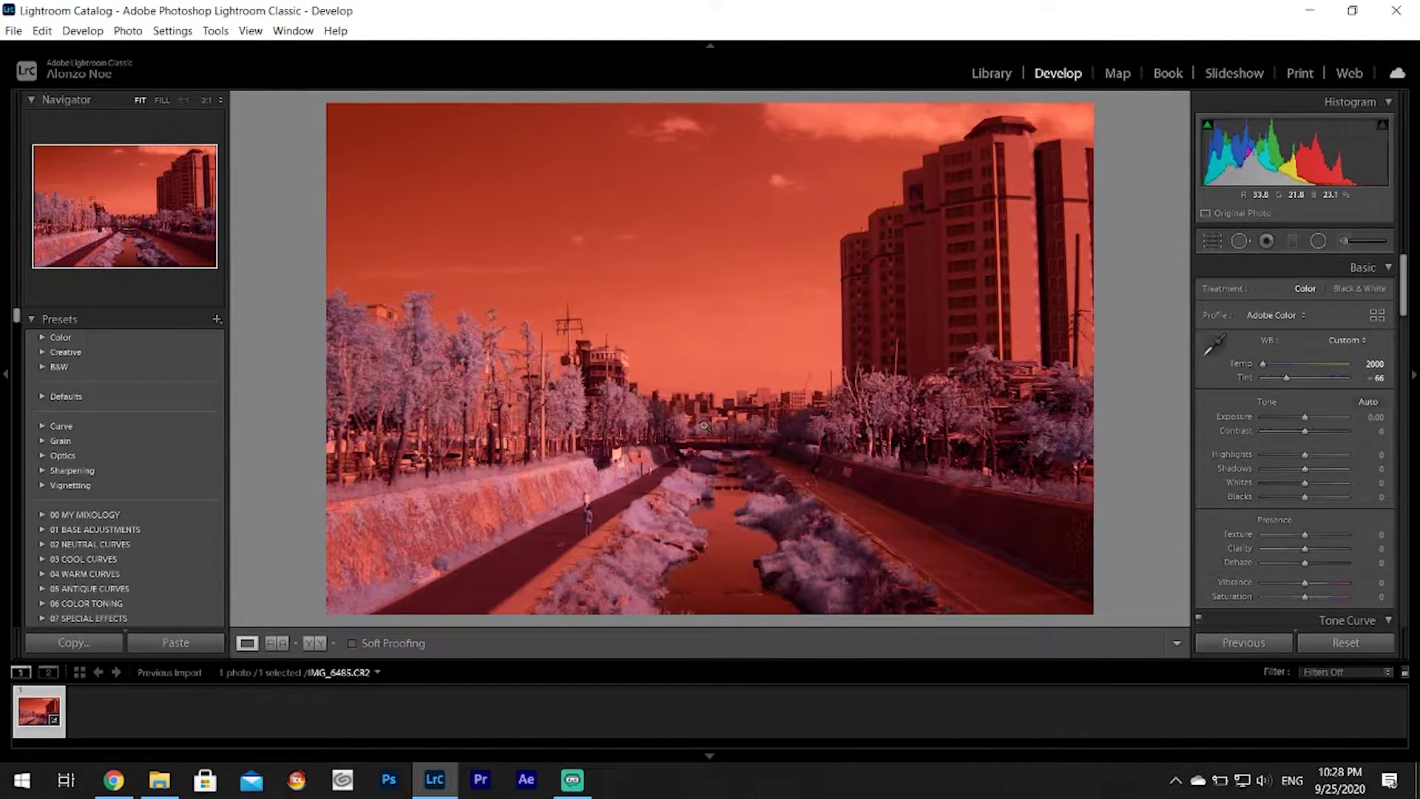
pyautogui.click(656, 415)
pyautogui.click(651, 414)
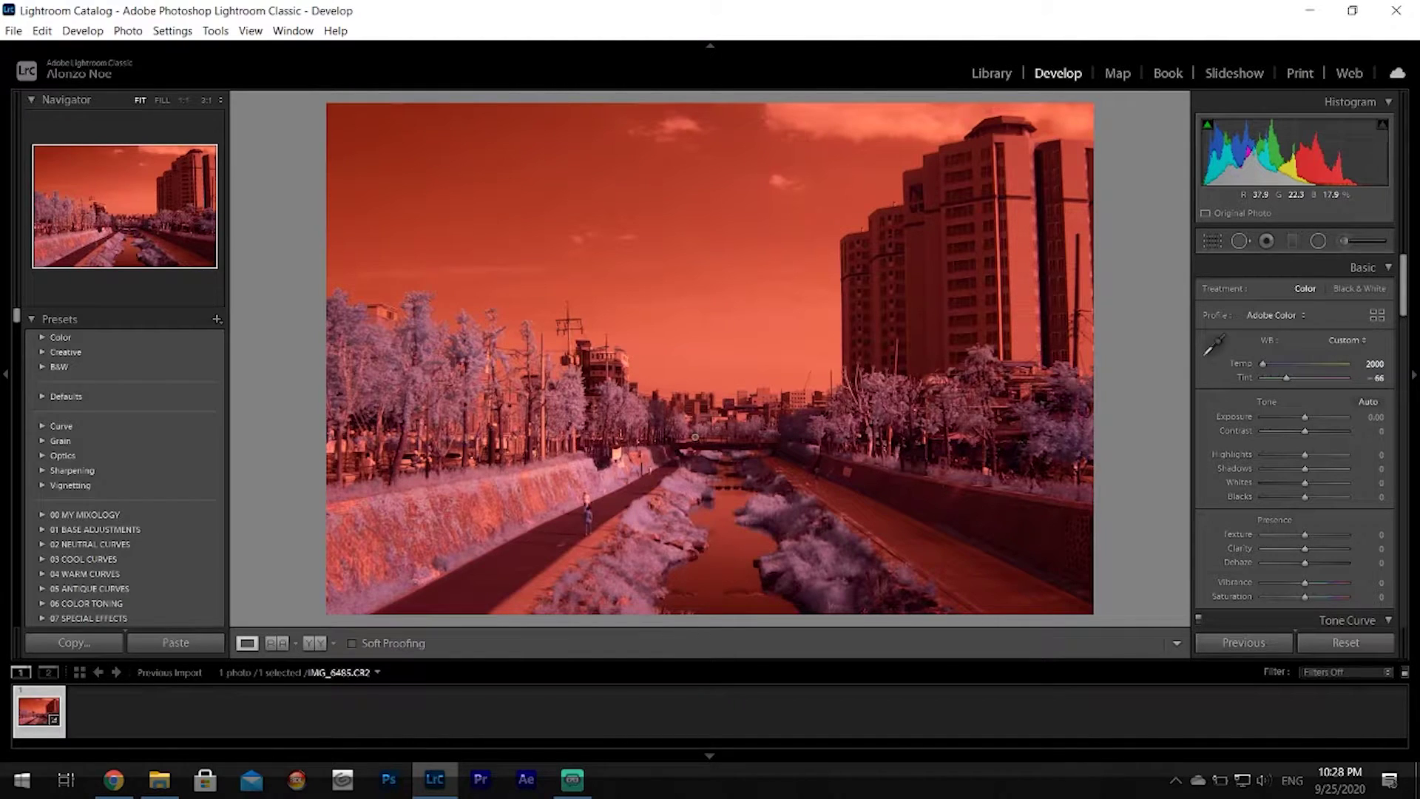
# - Try sampling the white balance from the riverside foliage, and pick the bright cloud as the neutral target again
pyautogui.click(1219, 347)
pyautogui.click(635, 509)
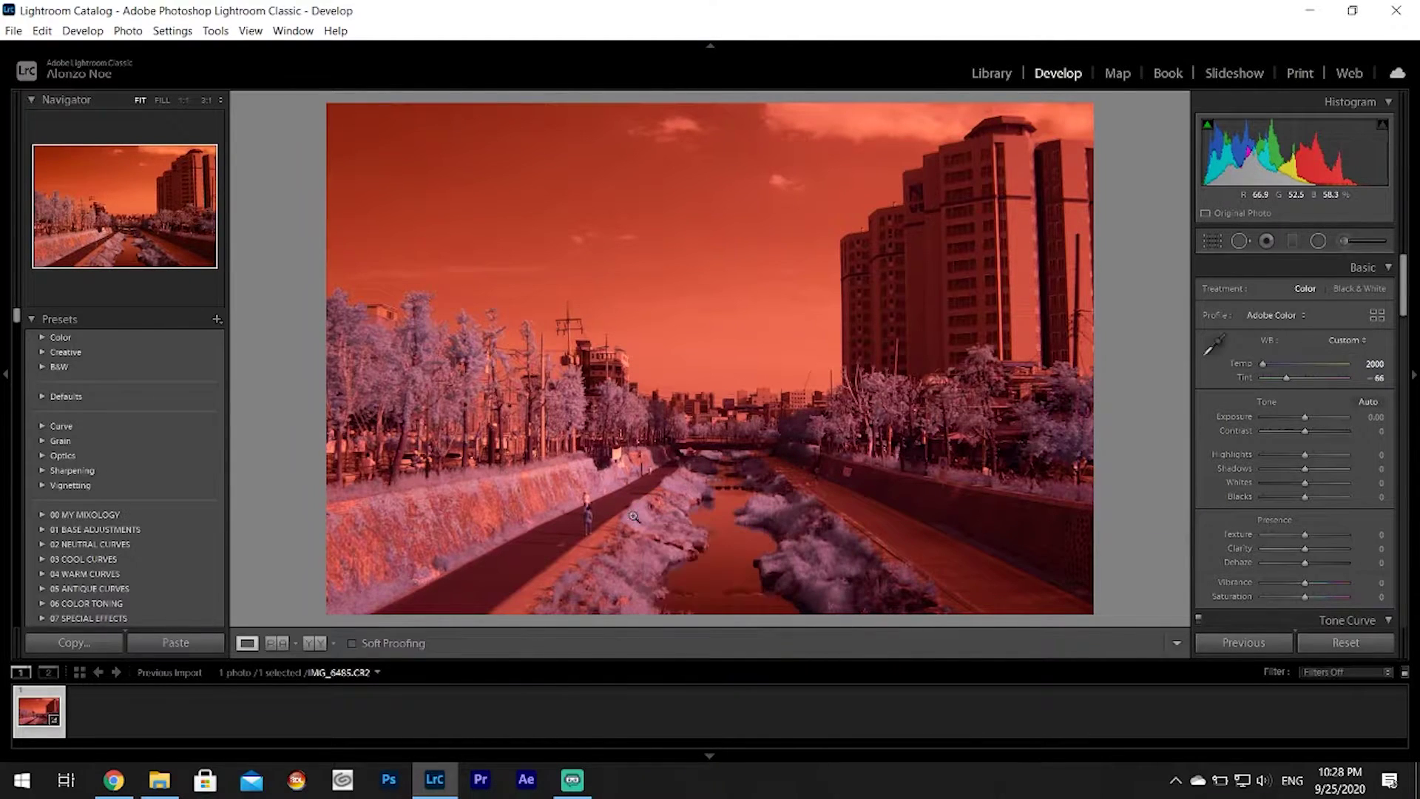
pyautogui.click(1213, 344)
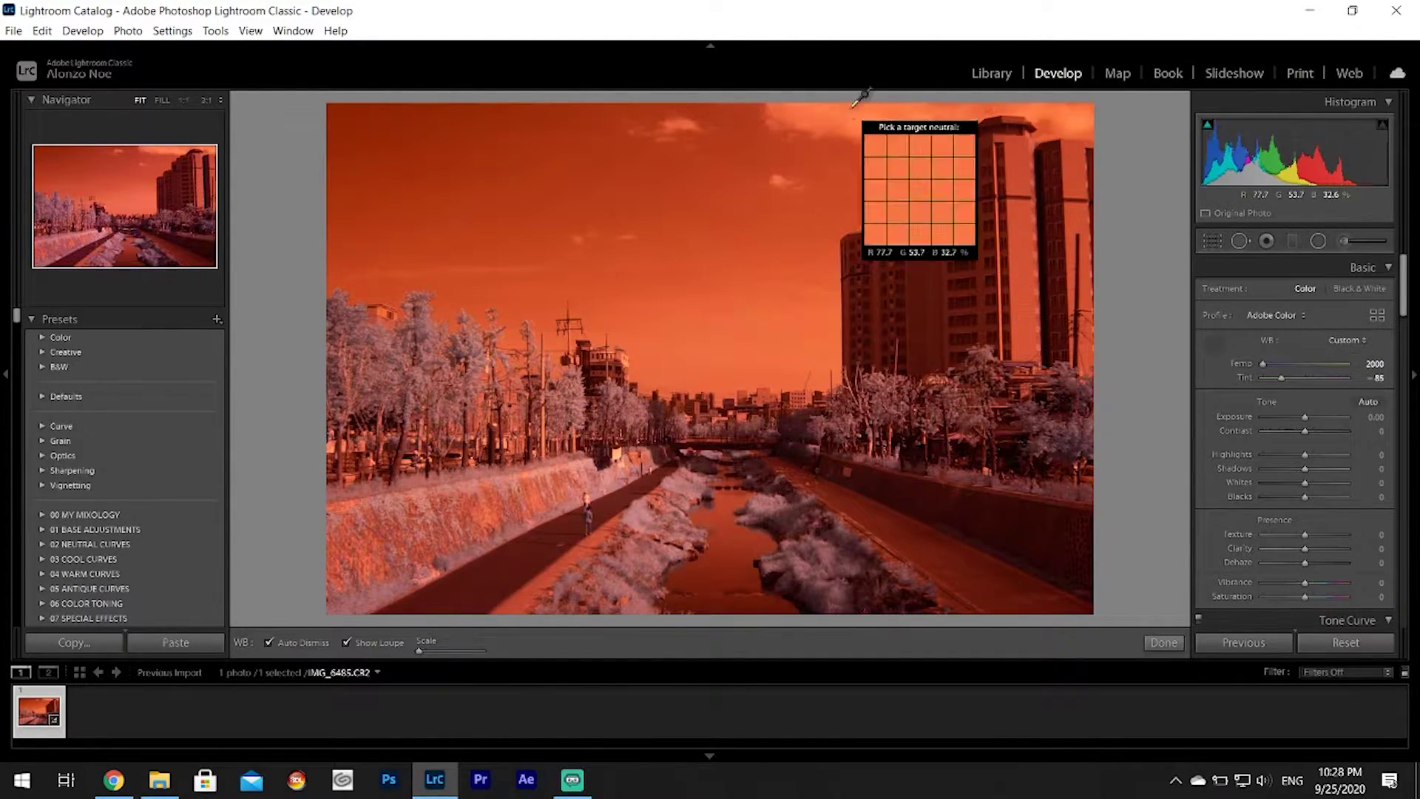
pyautogui.click(850, 110)
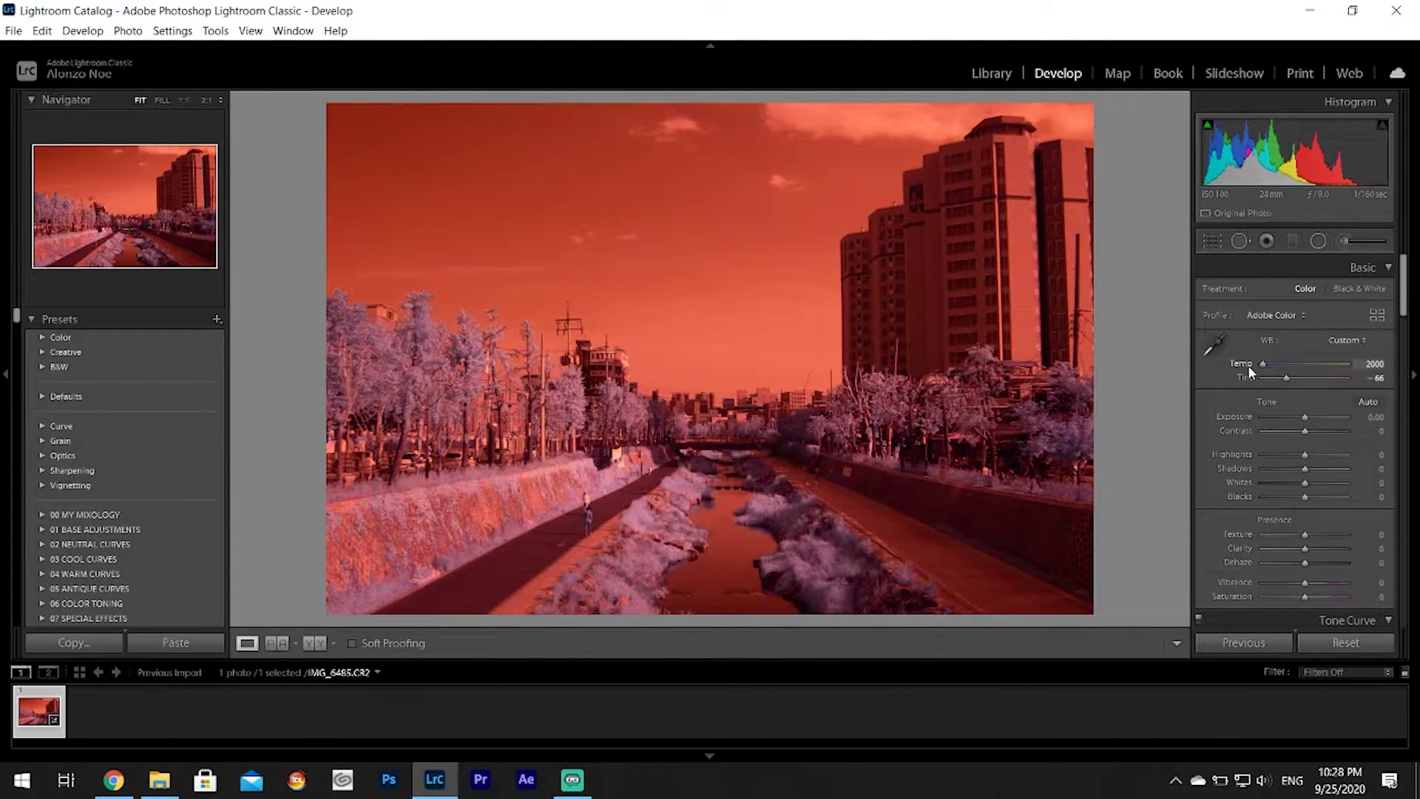
# - Start exporting the photo to the hard drive with DNG as the image format
pyautogui.click(13, 33)
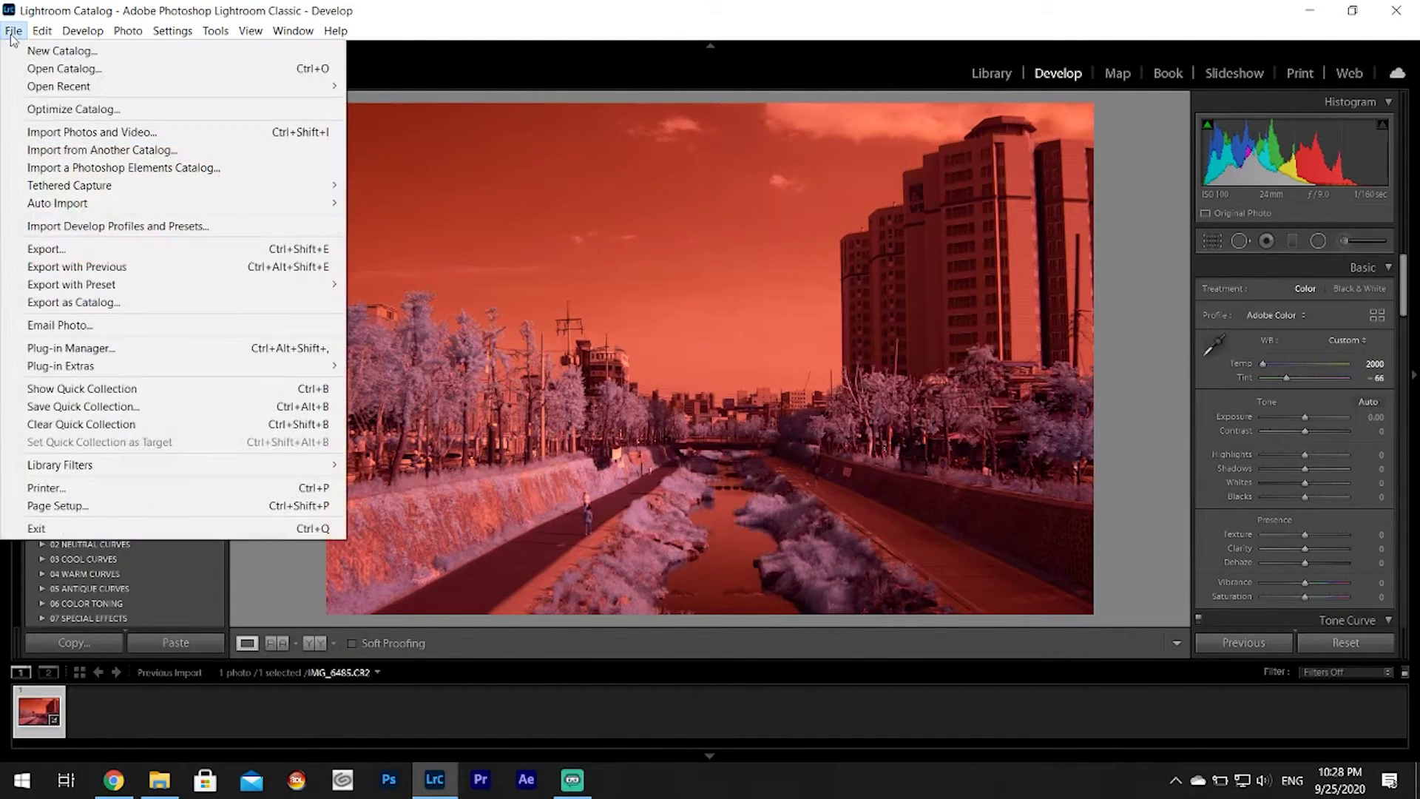
pyautogui.click(58, 254)
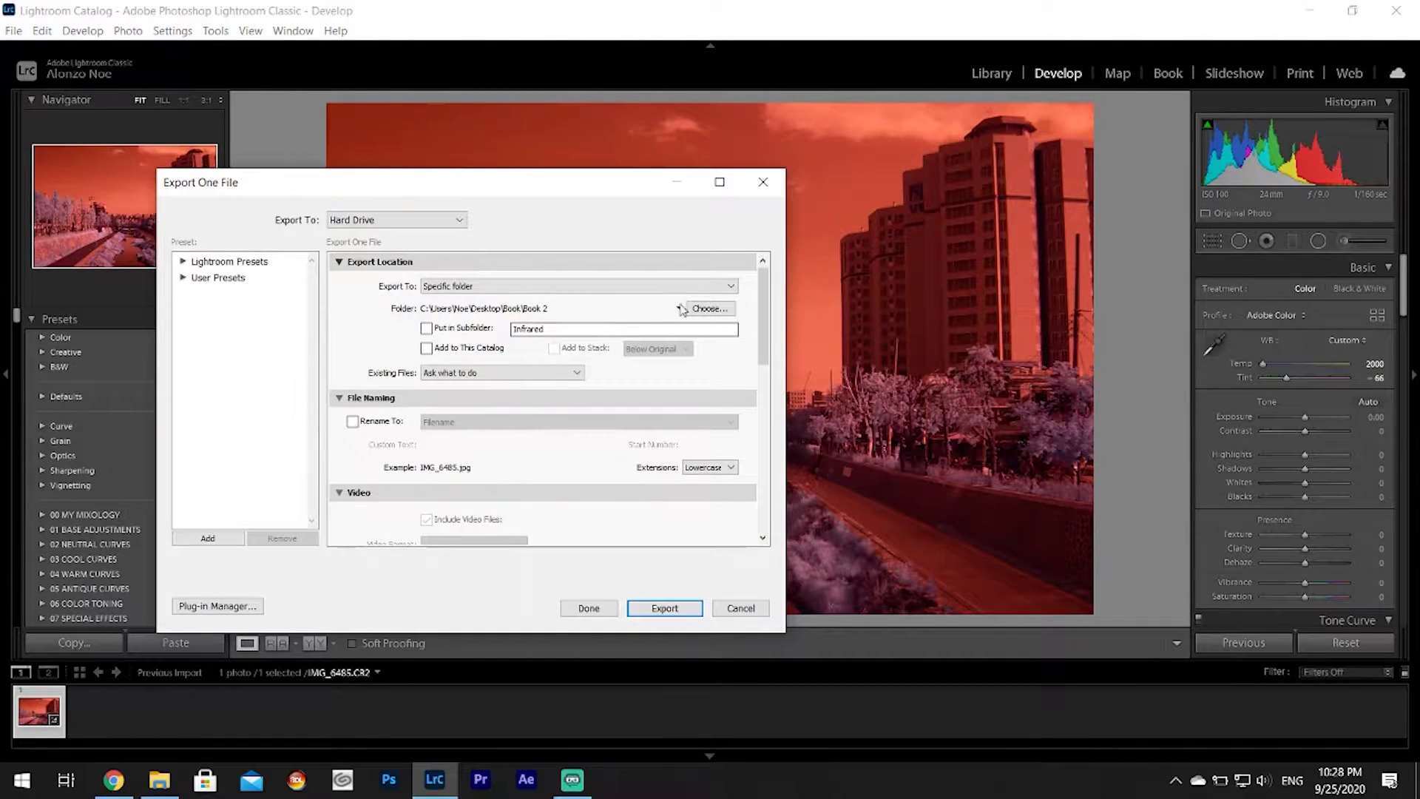
pyautogui.moveTo(763, 296); pyautogui.dragTo(780, 393)
pyautogui.click(509, 355)
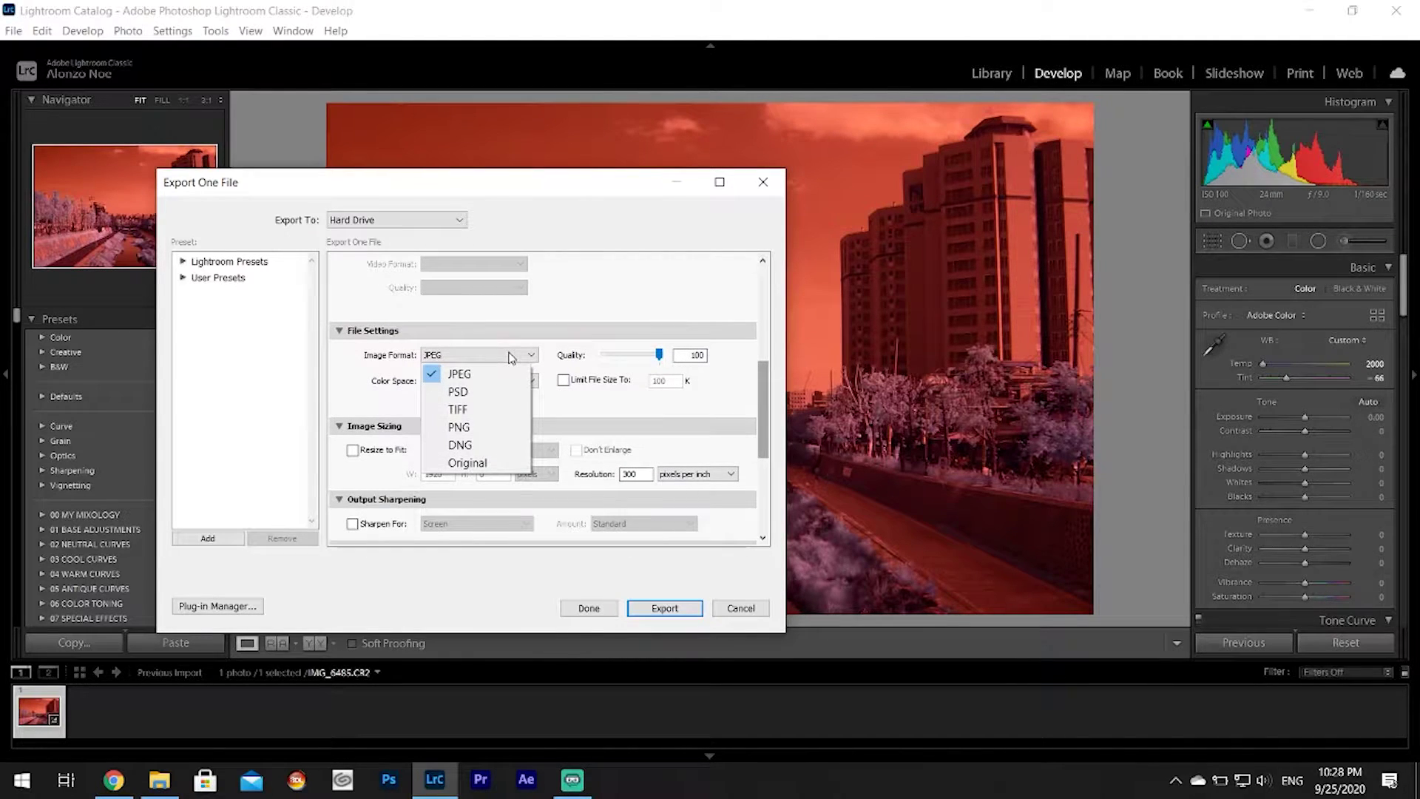
pyautogui.click(472, 446)
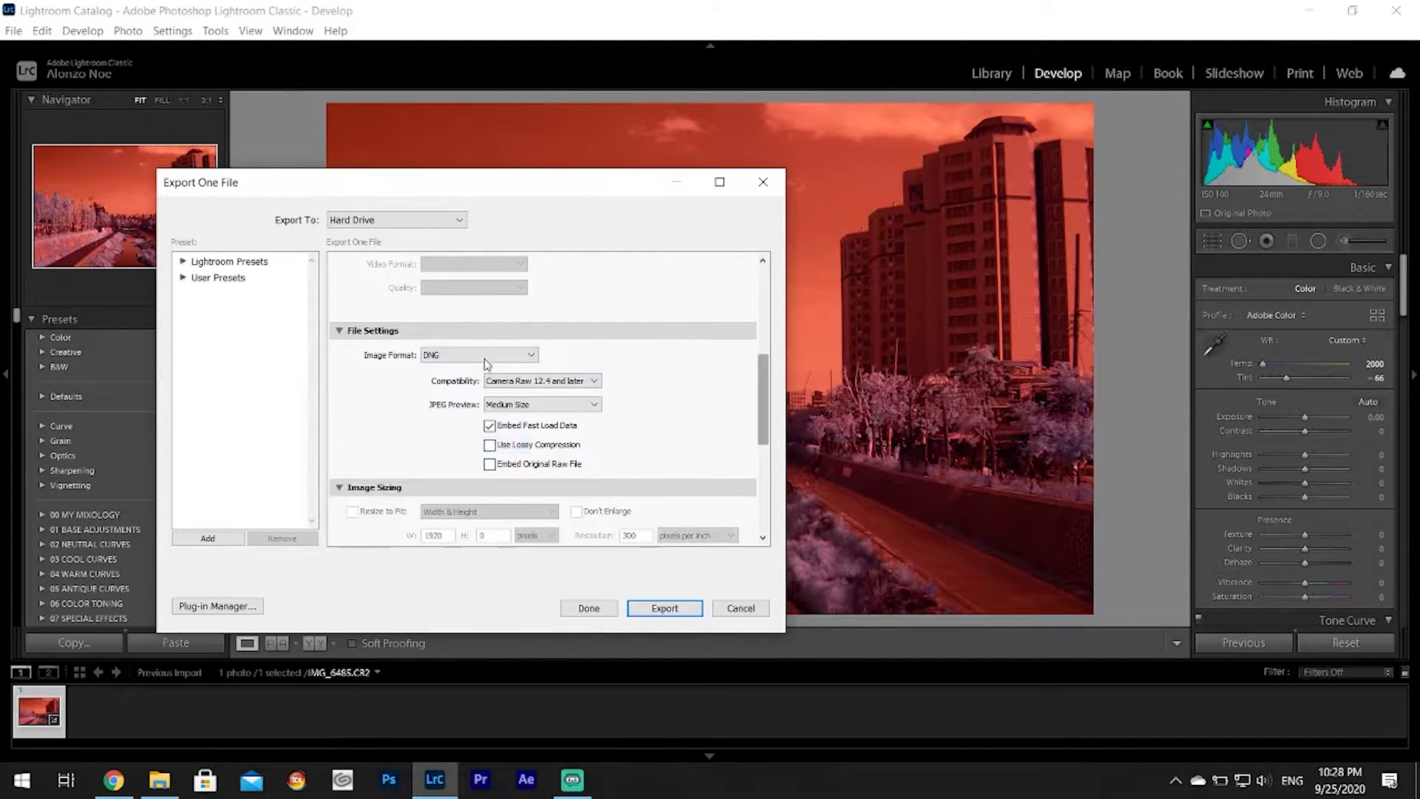
# - Choose the Desktop as the export's destination folder
pyautogui.moveTo(766, 369); pyautogui.dragTo(801, 232)
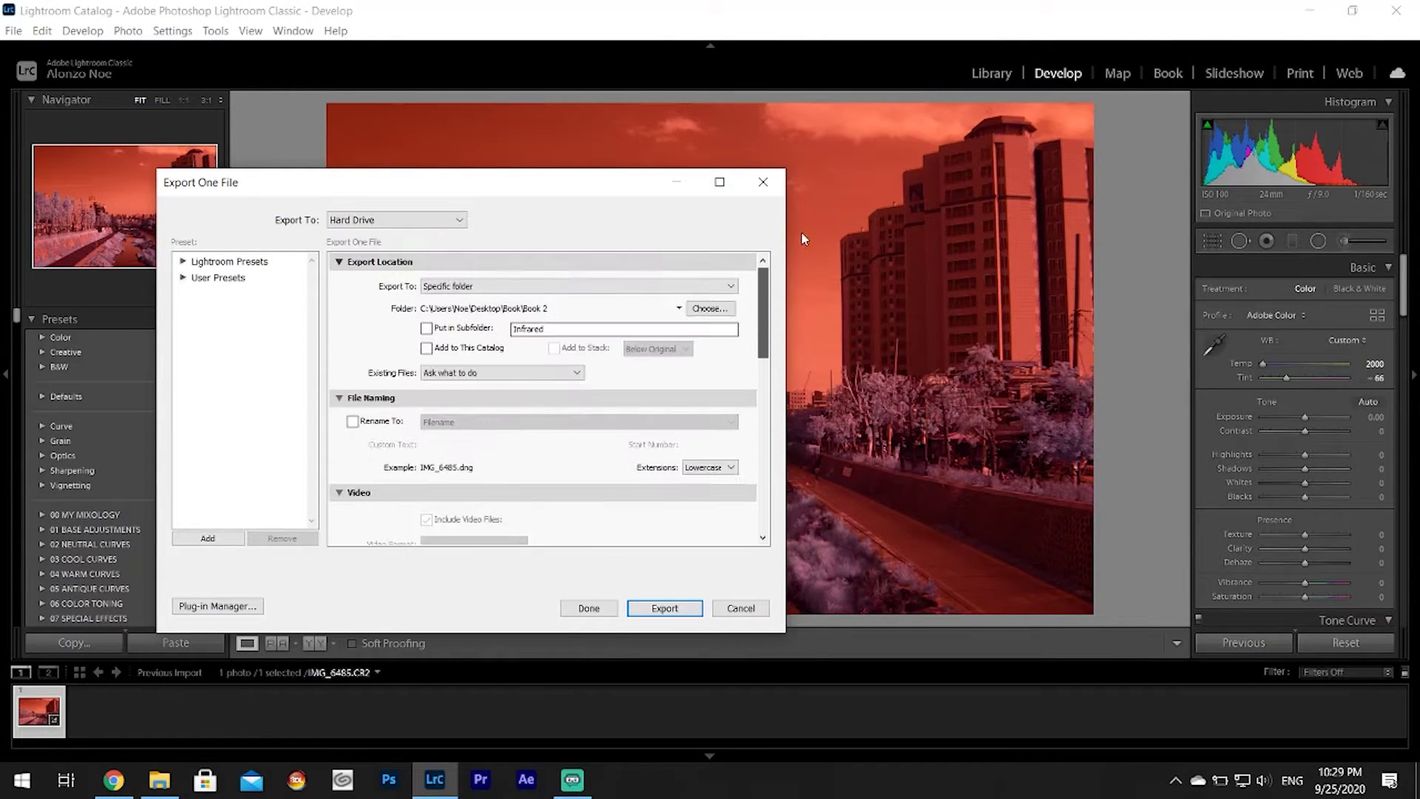
pyautogui.click(709, 309)
pyautogui.click(257, 312)
pyautogui.click(489, 539)
pyautogui.click(778, 574)
# - Put the export in a subfolder named Infrared Demo and run the export
pyautogui.click(427, 328)
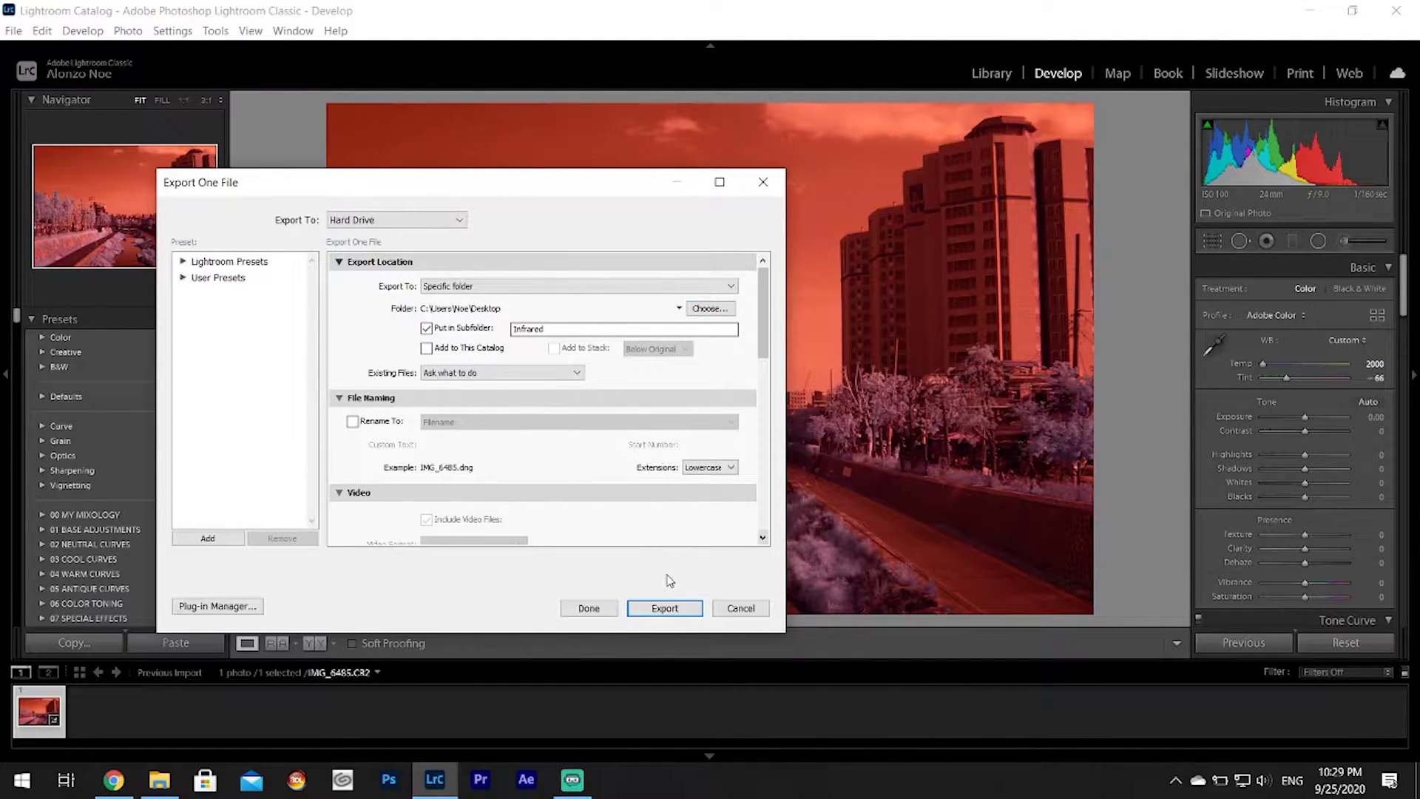
pyautogui.click(583, 328)
pyautogui.click(613, 328)
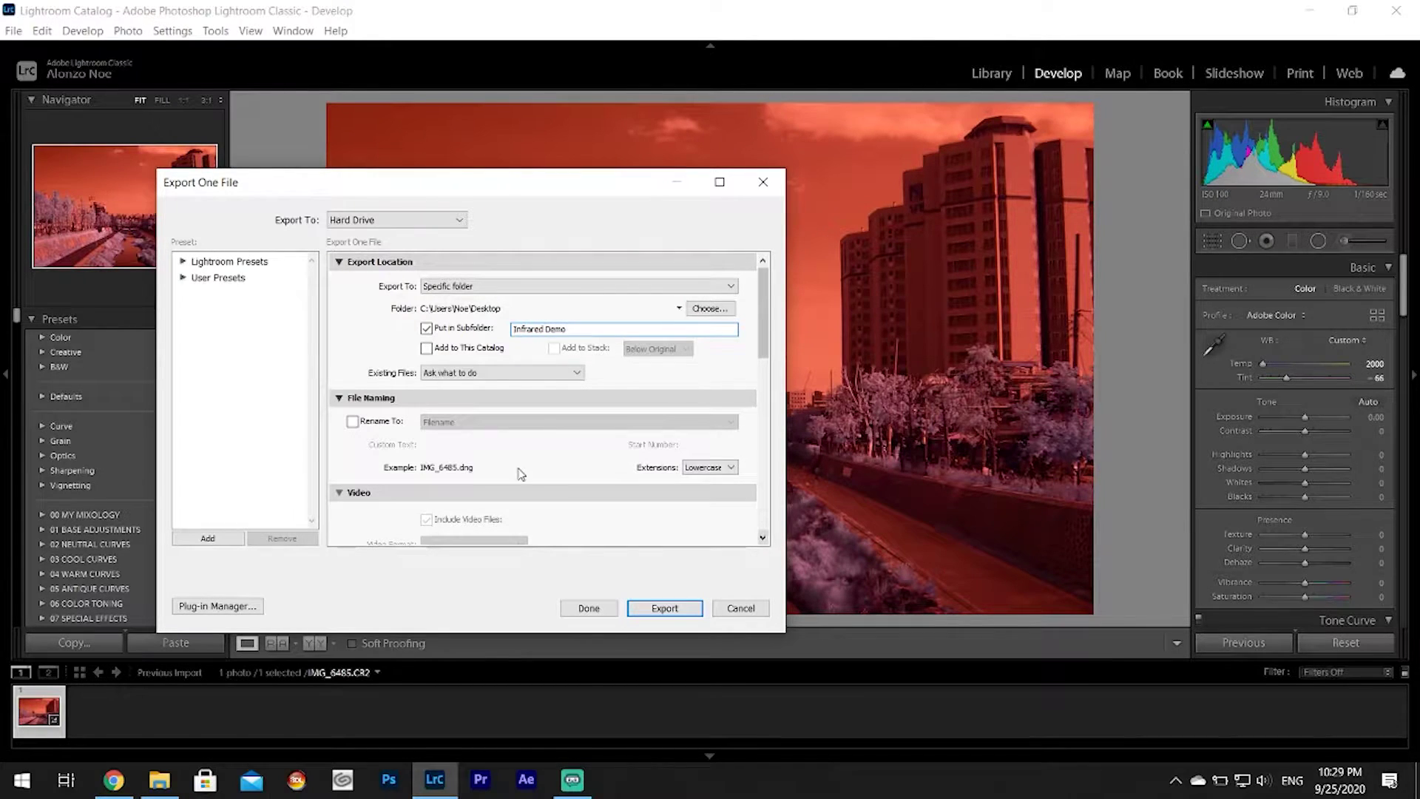
pyautogui.click(664, 608)
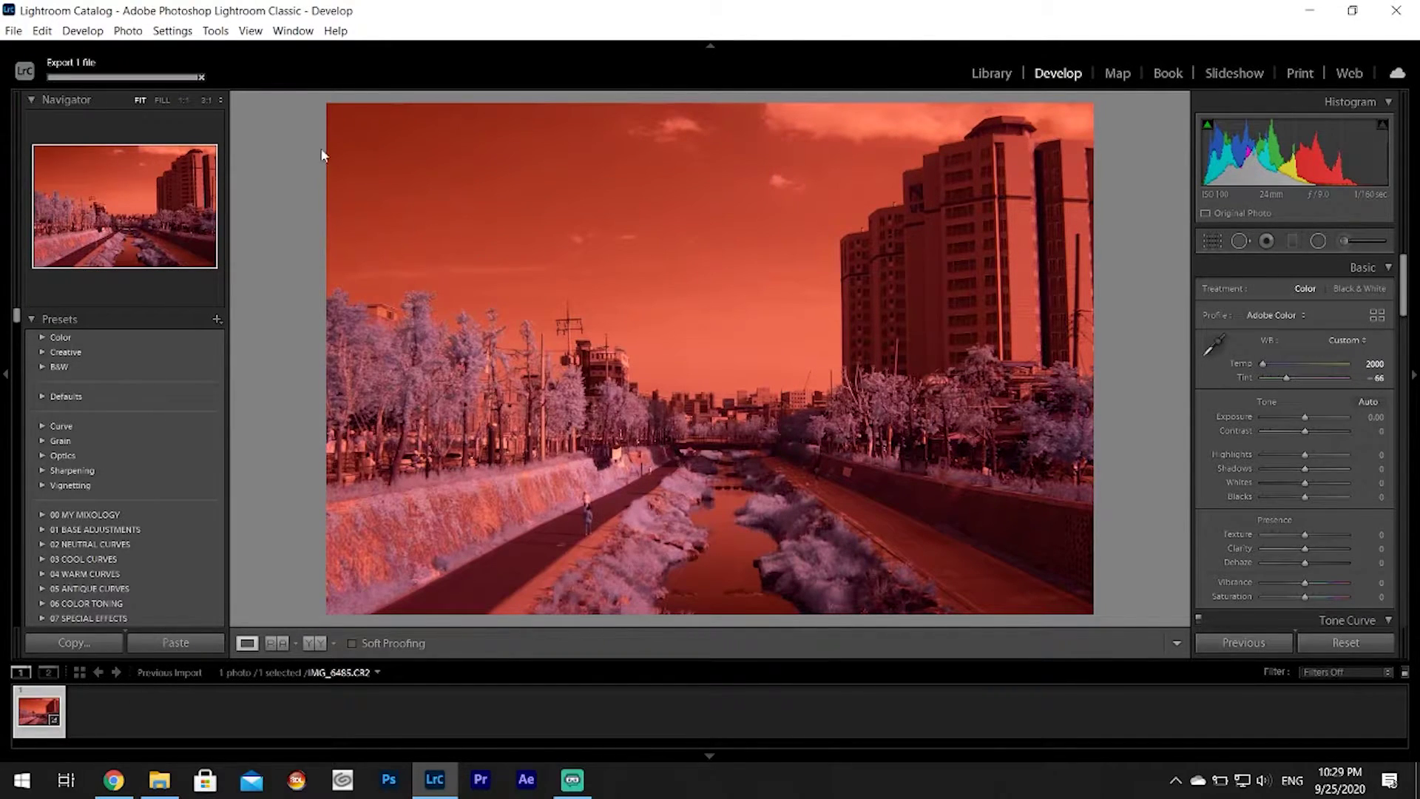
# - Switch to Chrome and search the web for "adobe dng profile editor" in the new tab
pyautogui.click(113, 779)
pyautogui.click(241, 14)
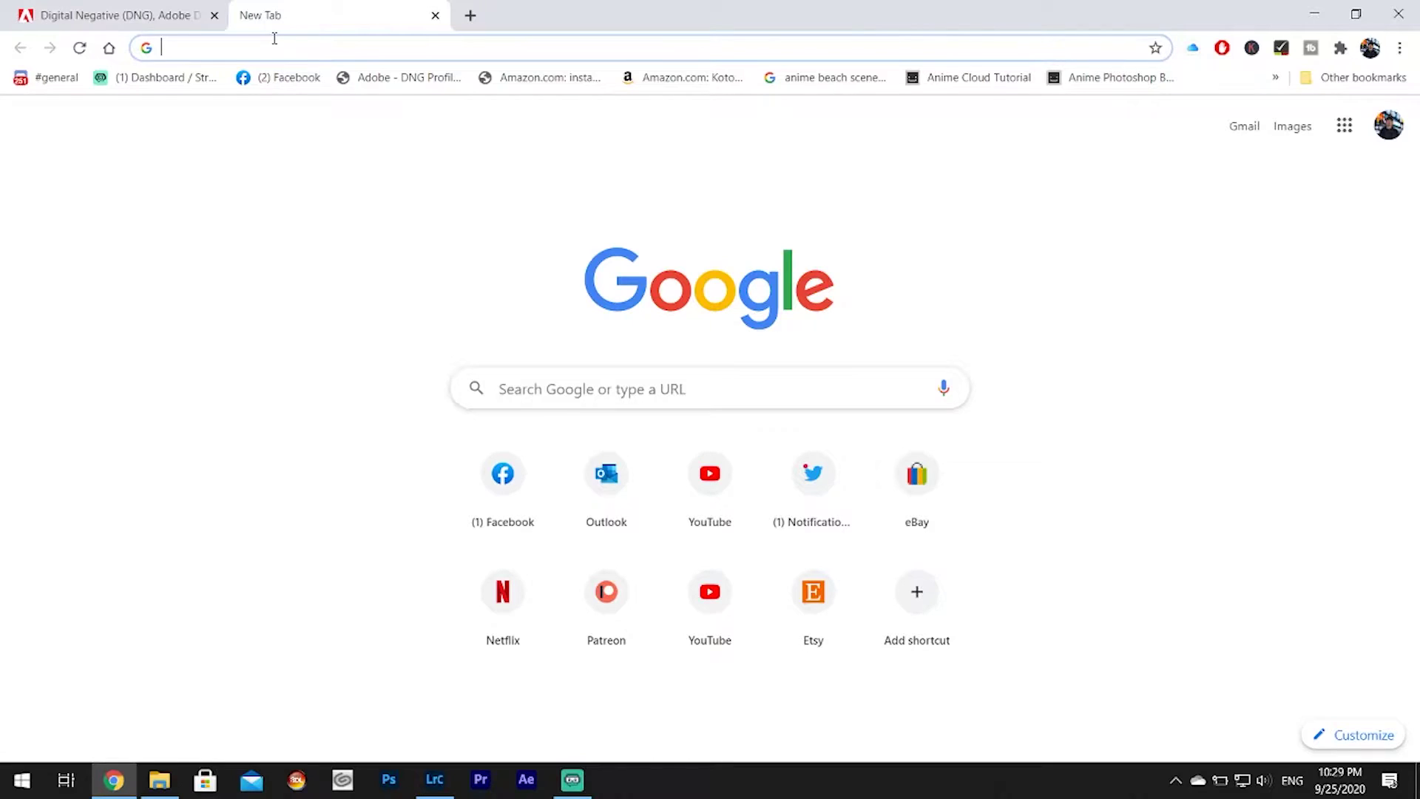
pyautogui.write('Adobe D')
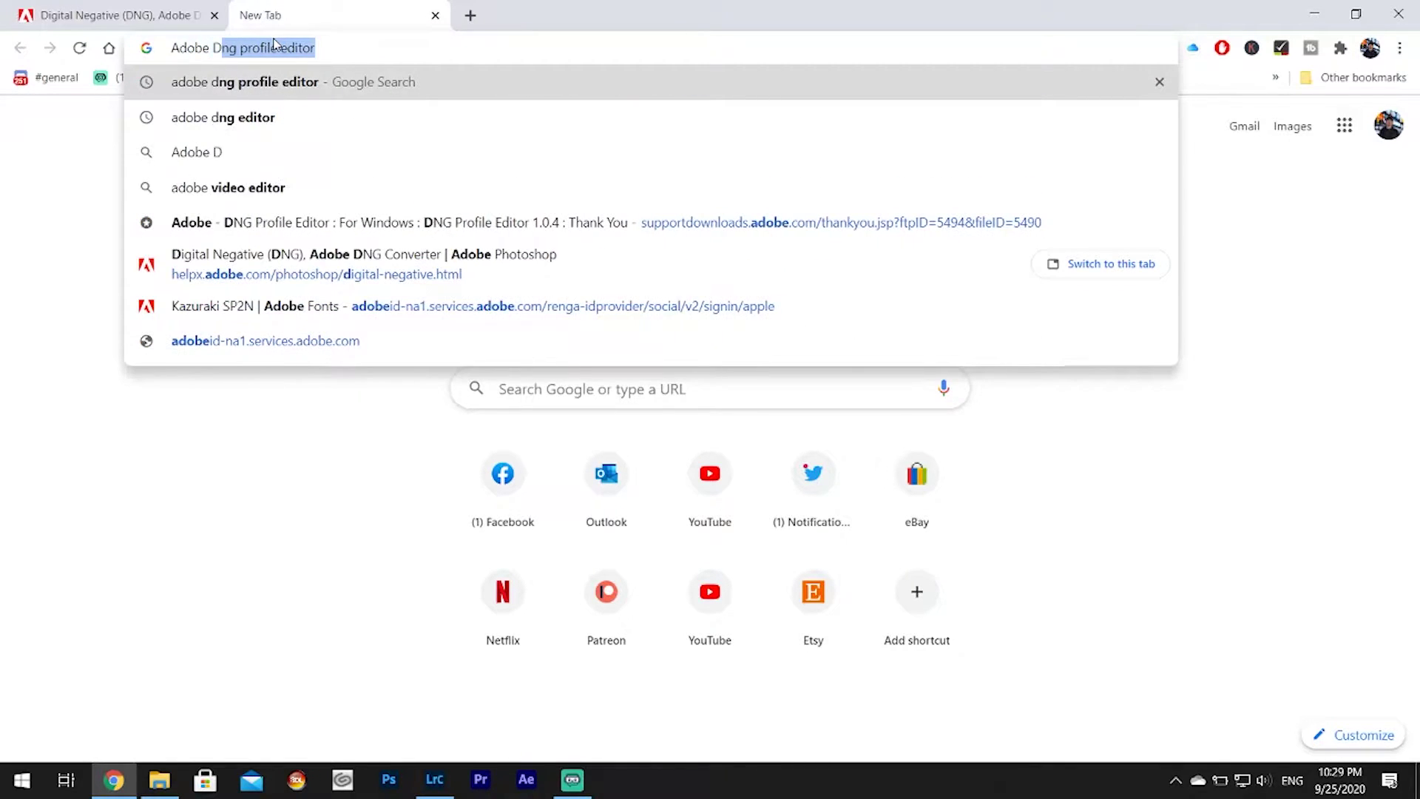
pyautogui.write('ng profile Editor')
pyautogui.press('Return')
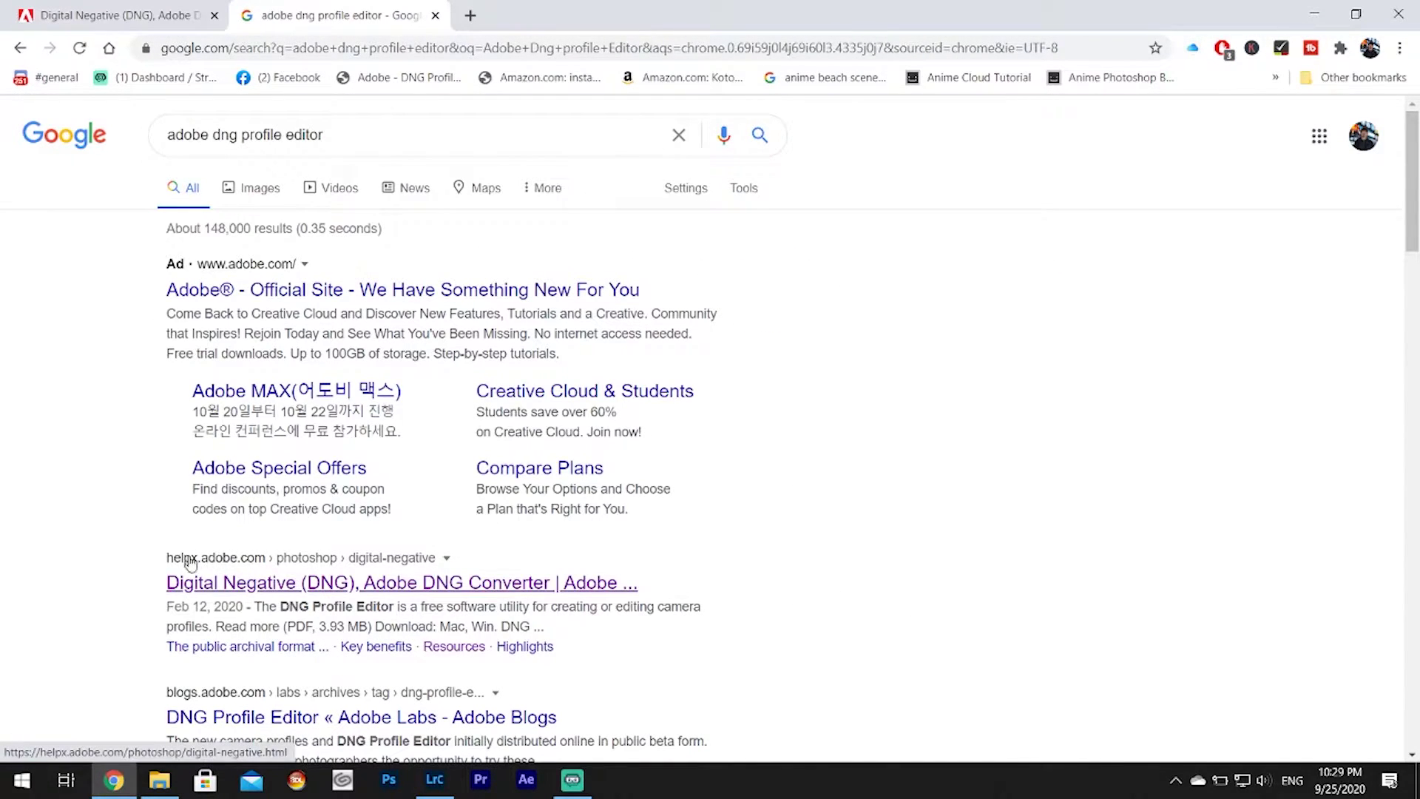
# - Open Adobe's Digital Negative (DNG) page from the results and follow the Windows download link for DNG Profile Editor
pyautogui.moveTo(164, 571); pyautogui.dragTo(639, 584)
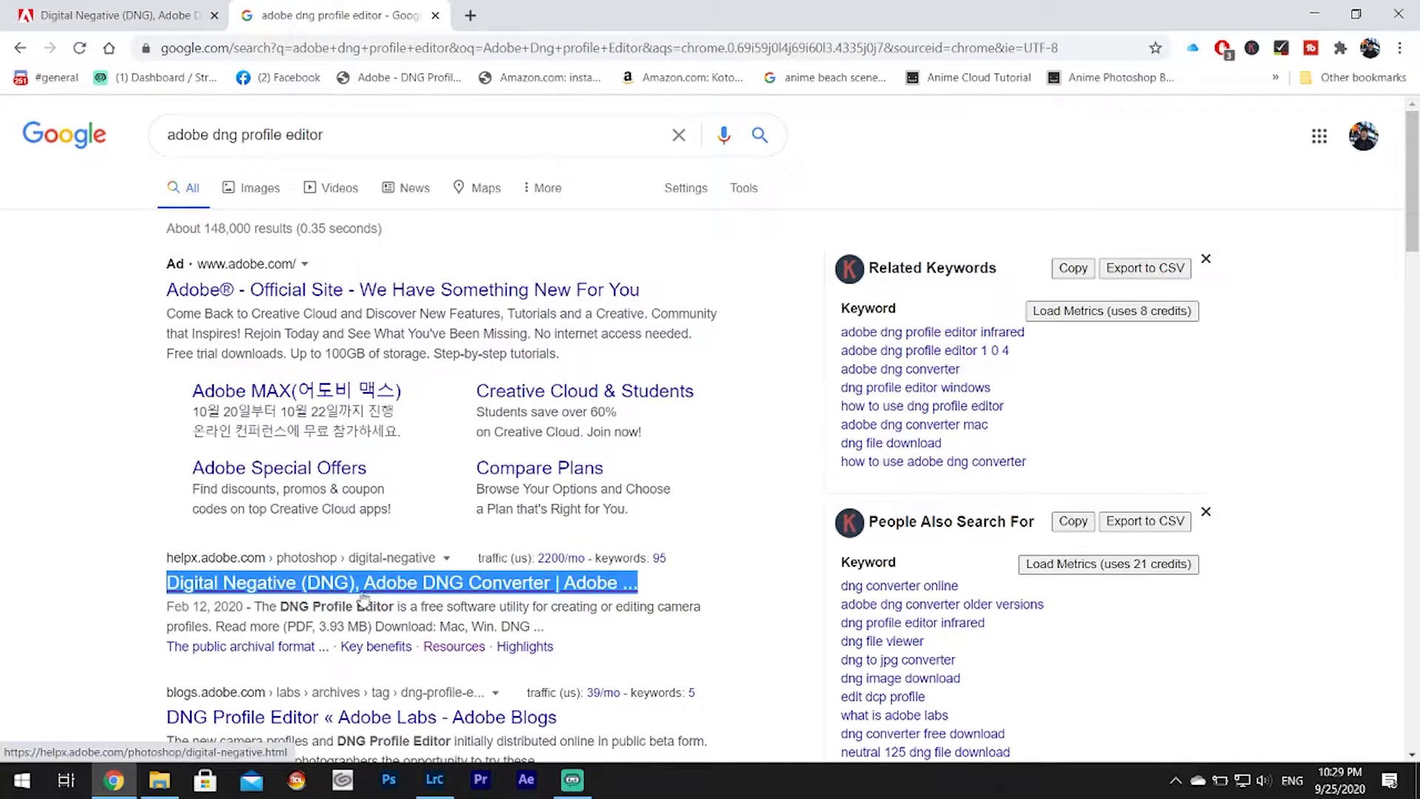
pyautogui.click(421, 592)
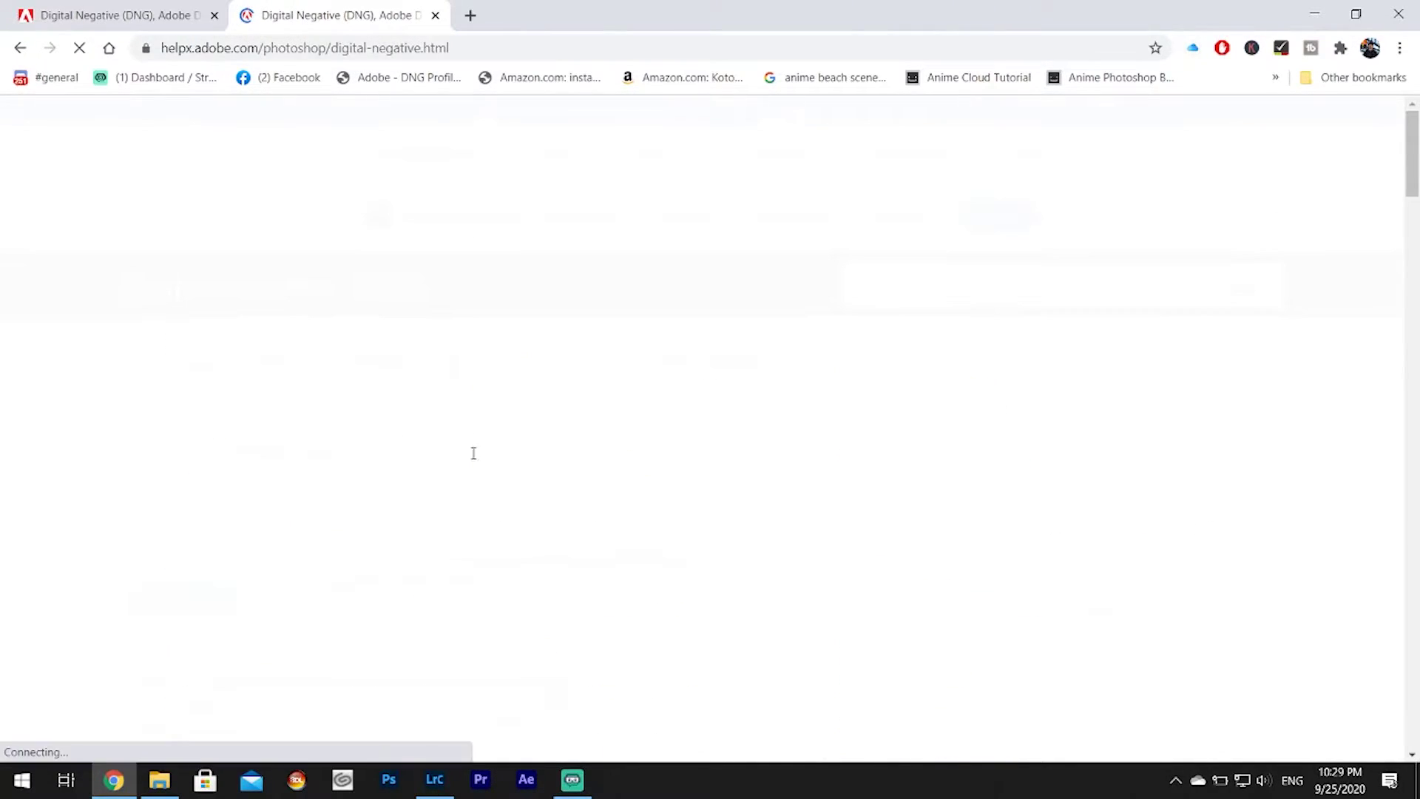
pyautogui.scroll(-10, 355, 318)
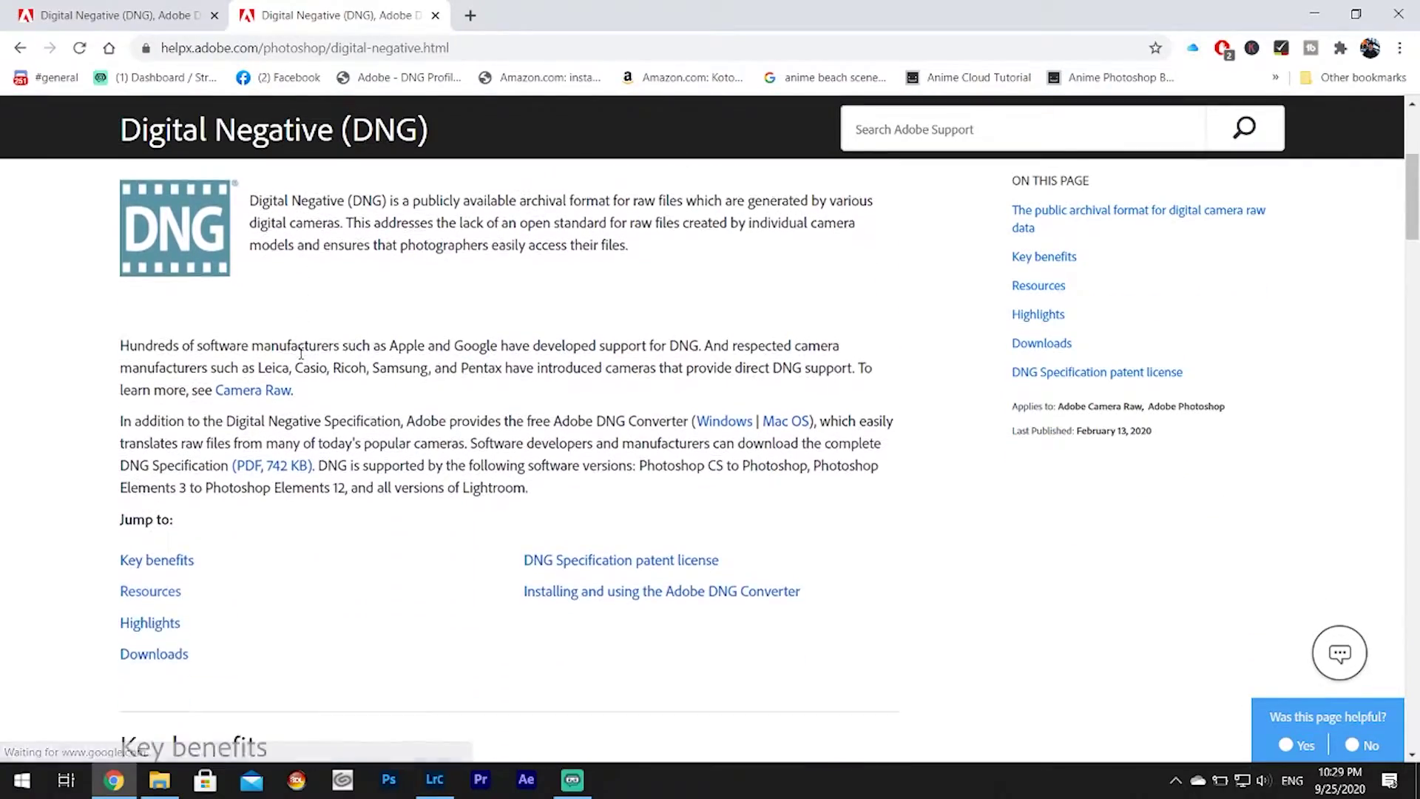
pyautogui.scroll(-10, 331, 314)
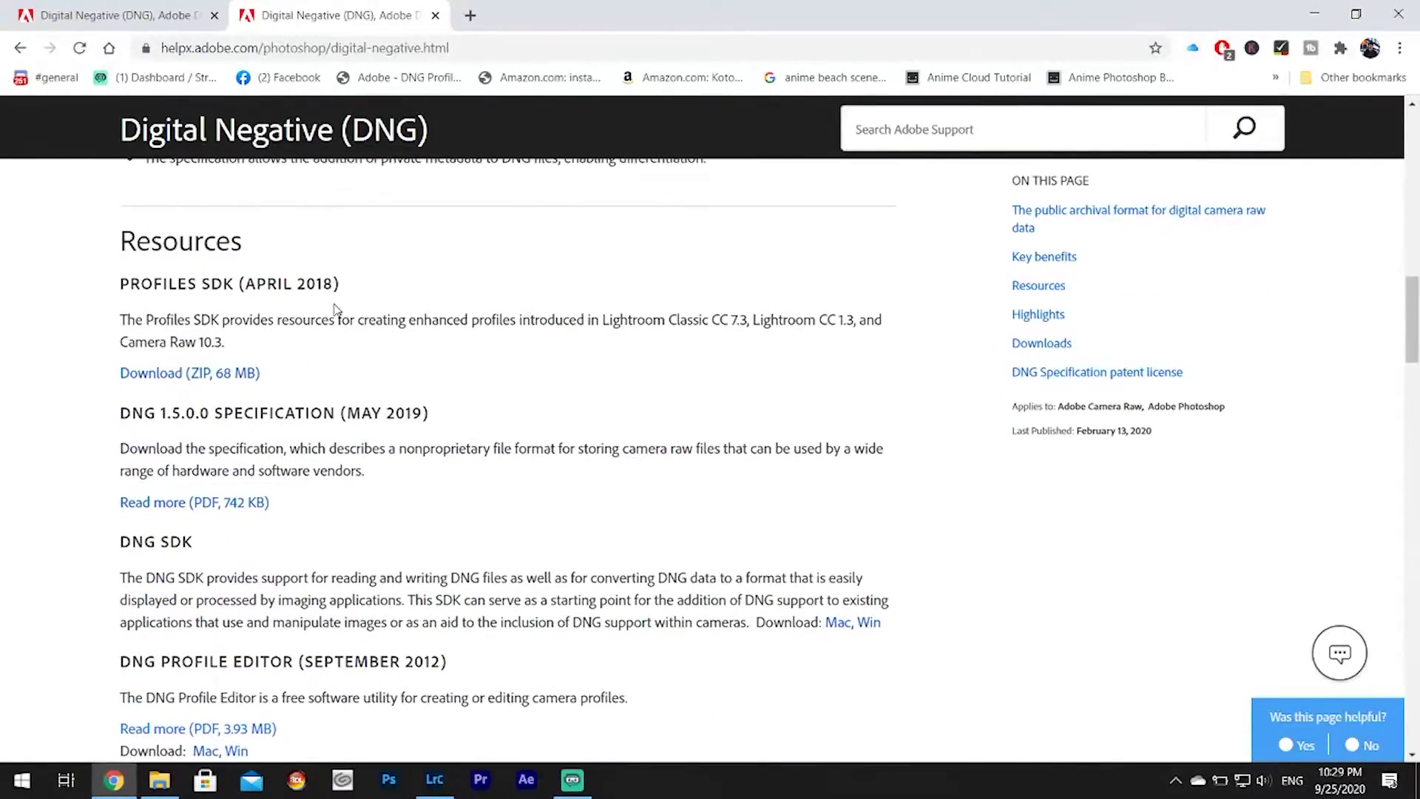
pyautogui.moveTo(116, 377); pyautogui.dragTo(645, 410)
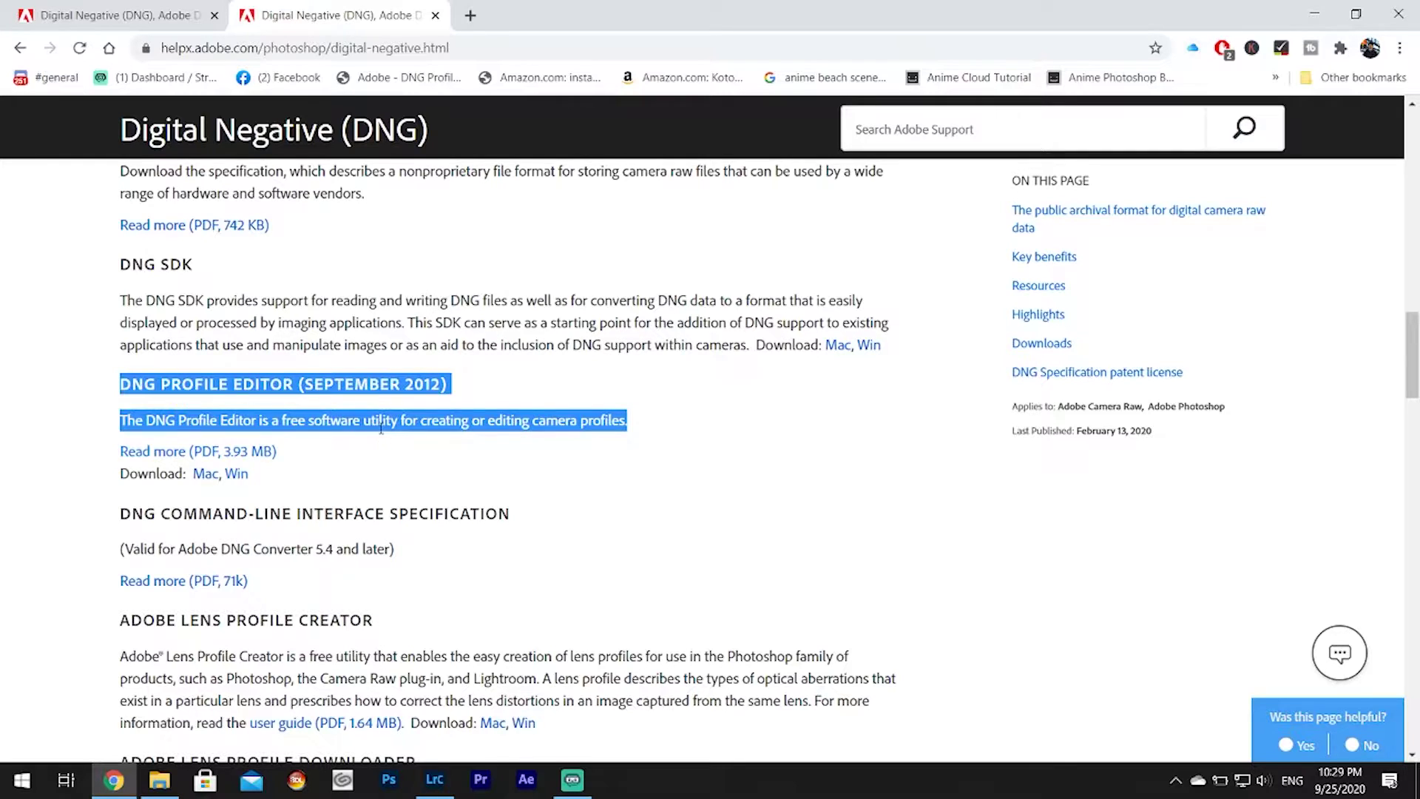
pyautogui.click(238, 481)
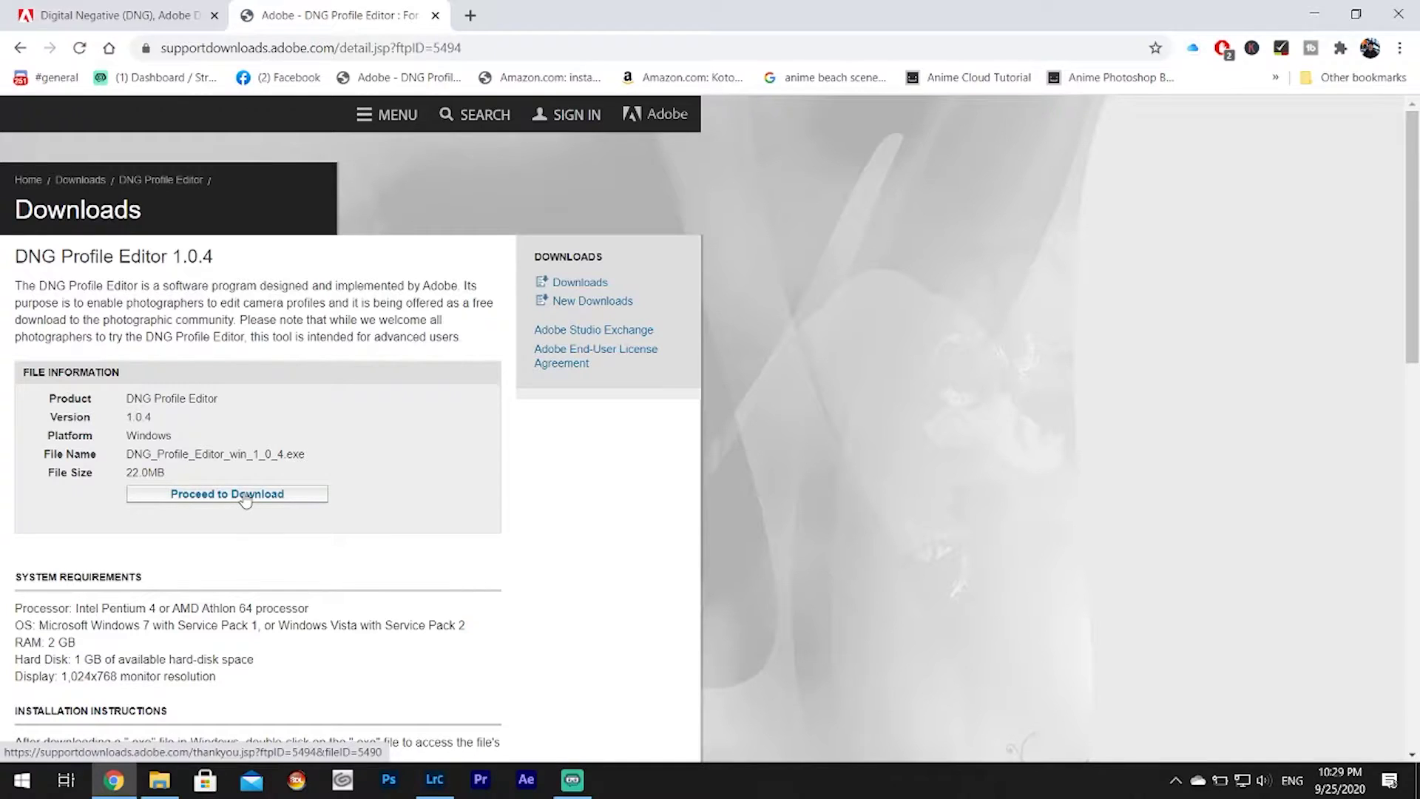
# - Launch DNG Profile Editor and maximize its window
pyautogui.click(176, 789)
pyautogui.doubleClick(433, 393)
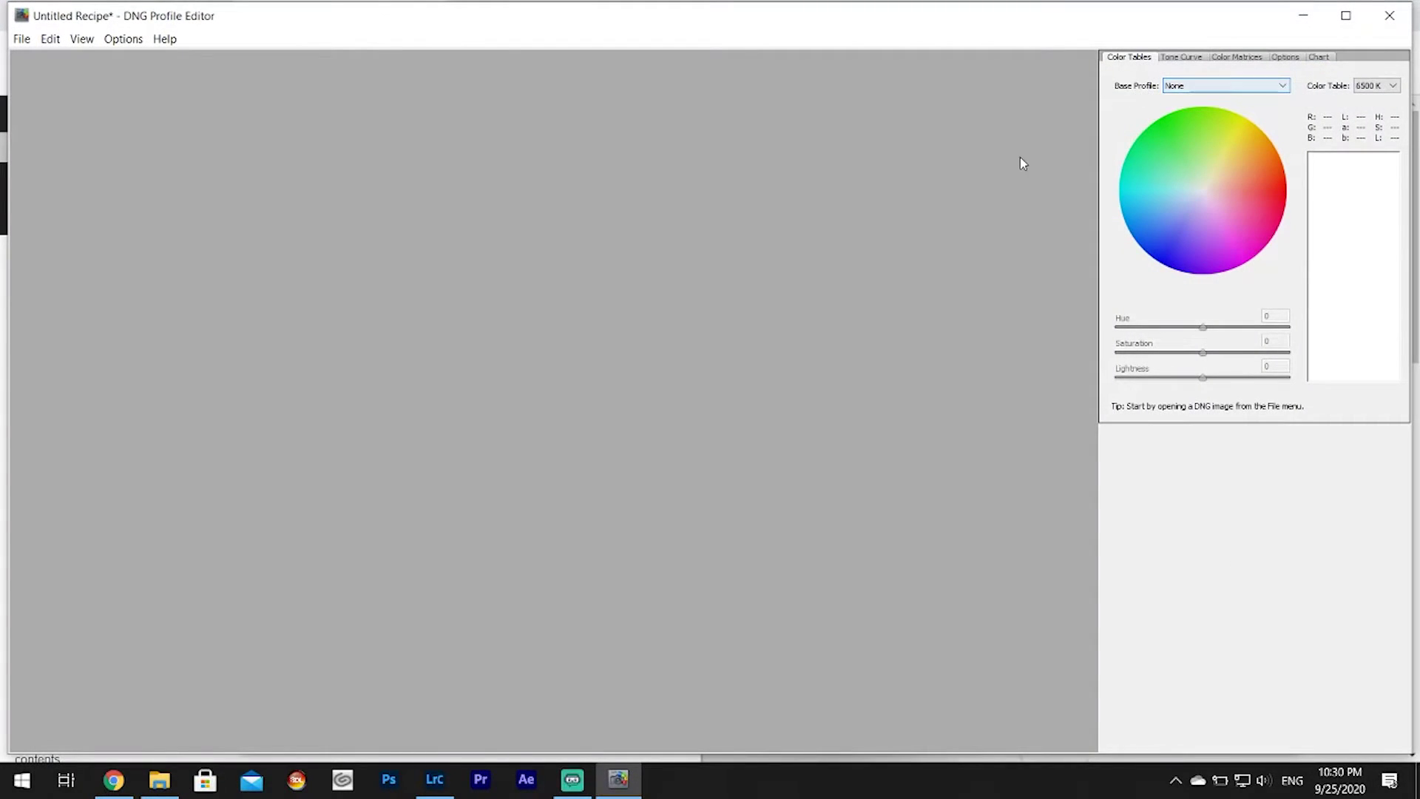
pyautogui.click(1345, 15)
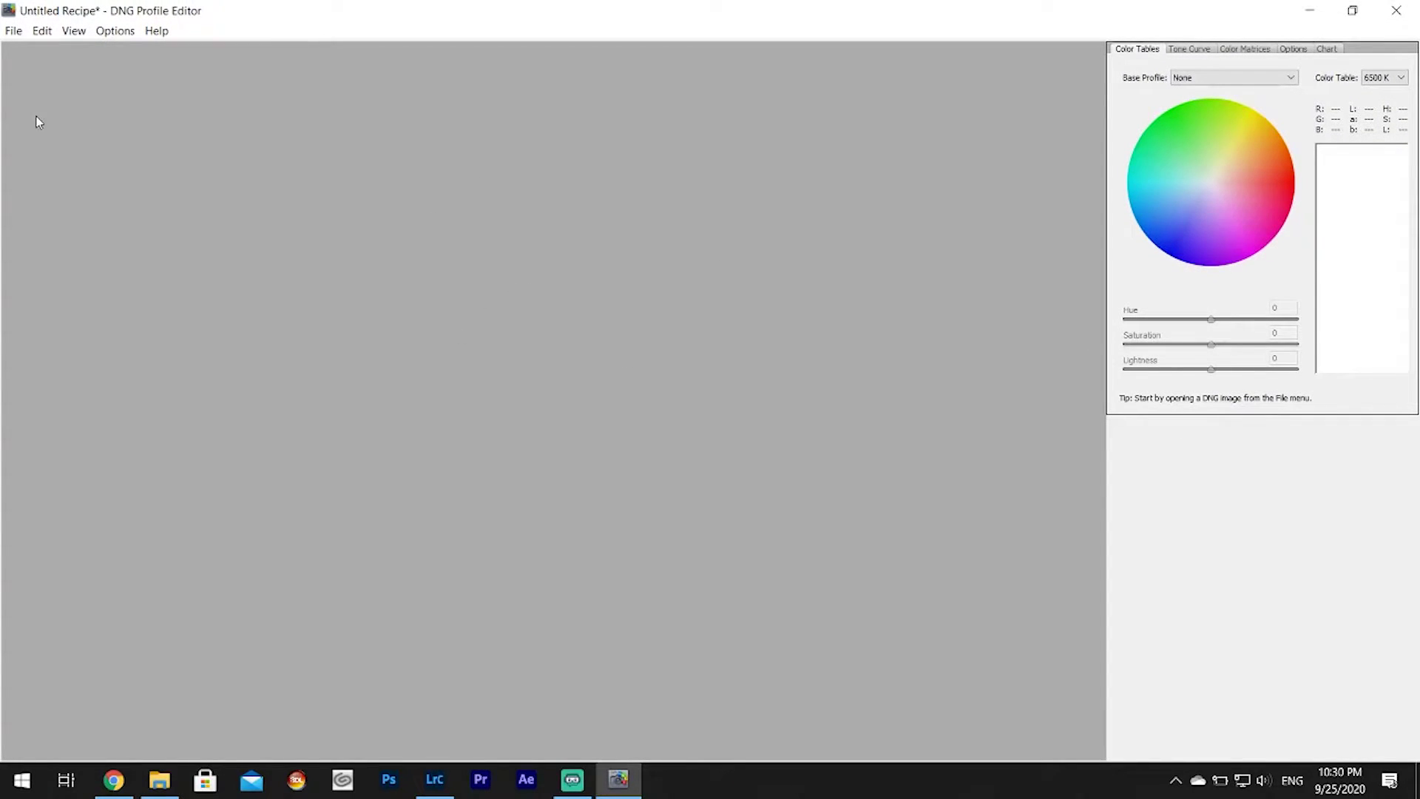
# - Open the DNG image IMG_6485.dng from the Infrared Demo folder on the Desktop
pyautogui.click(13, 30)
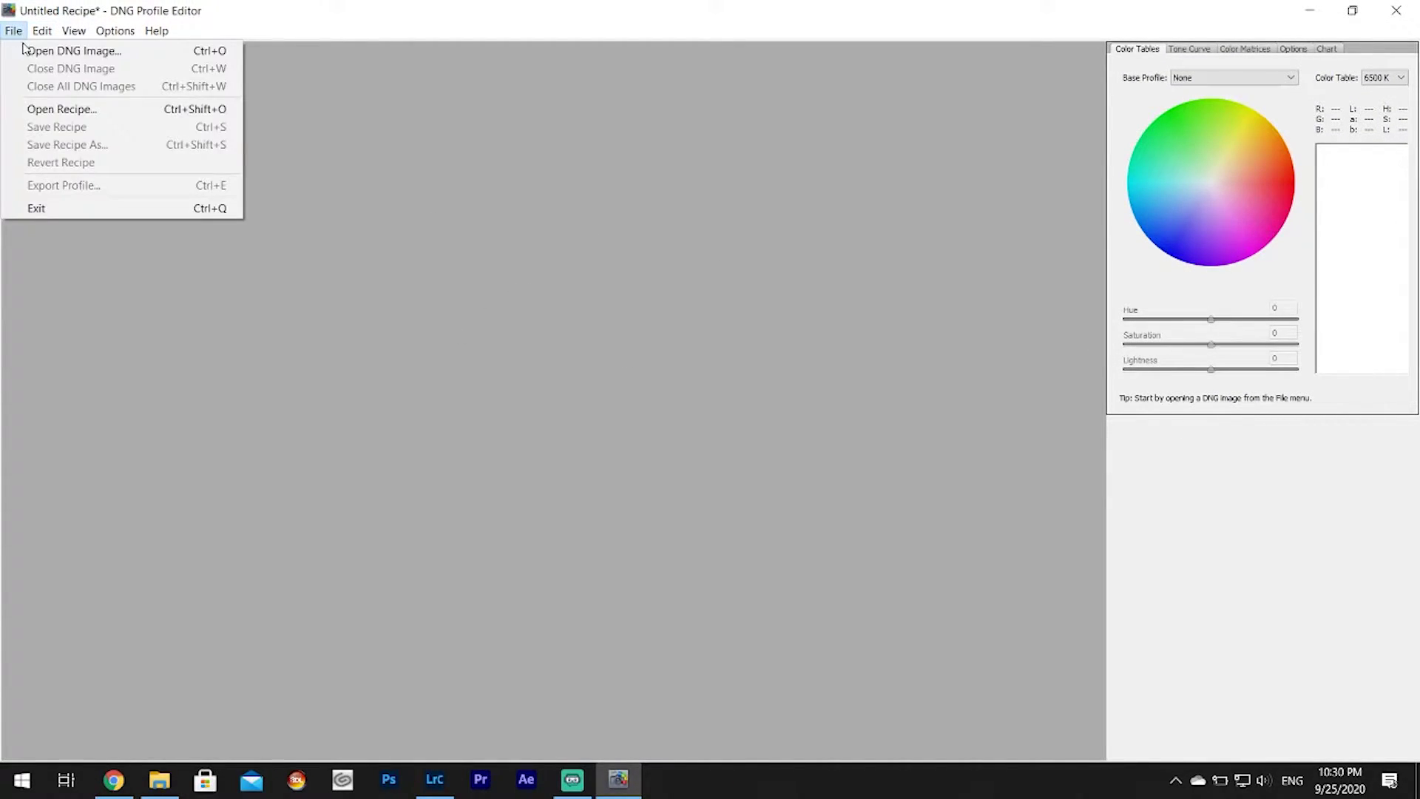
pyautogui.click(30, 52)
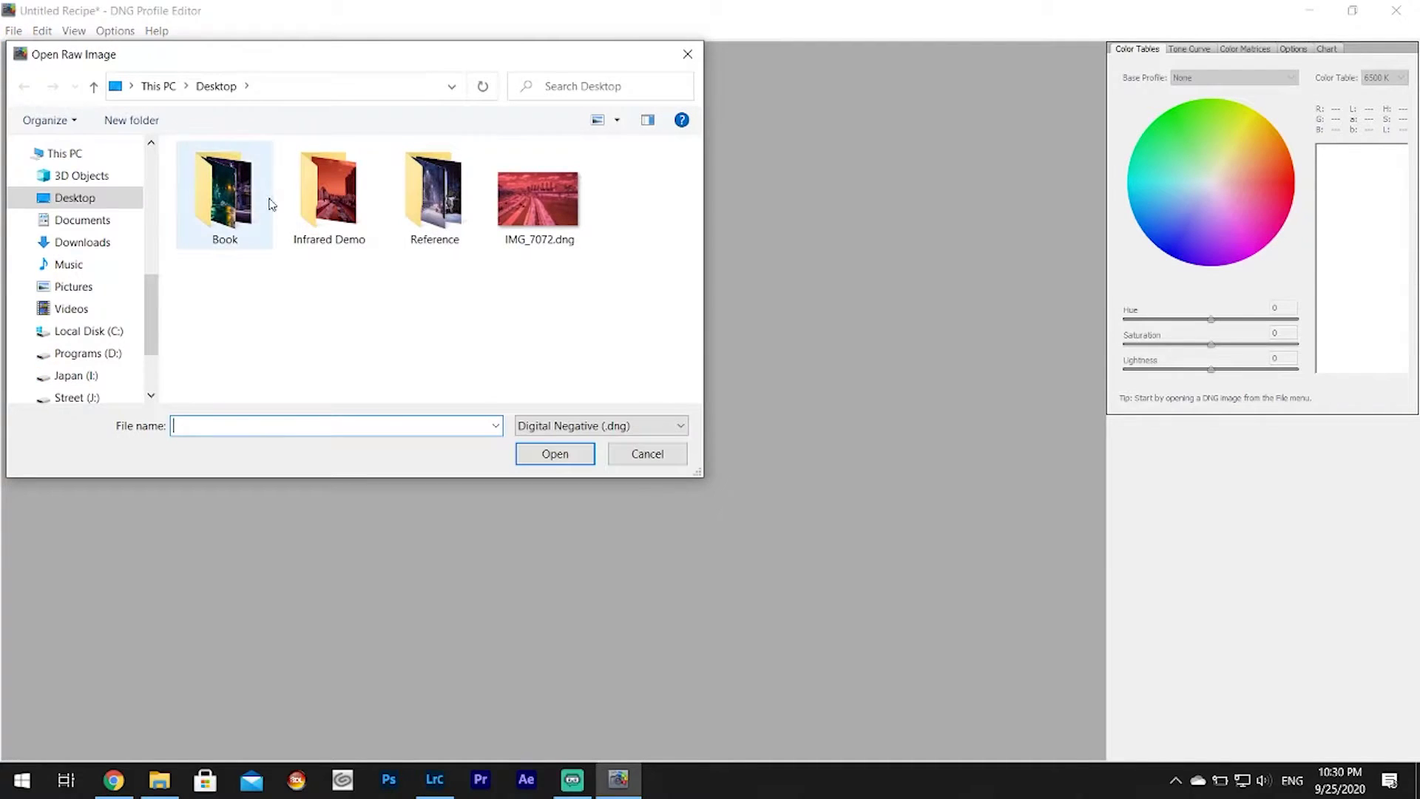
pyautogui.doubleClick(342, 214)
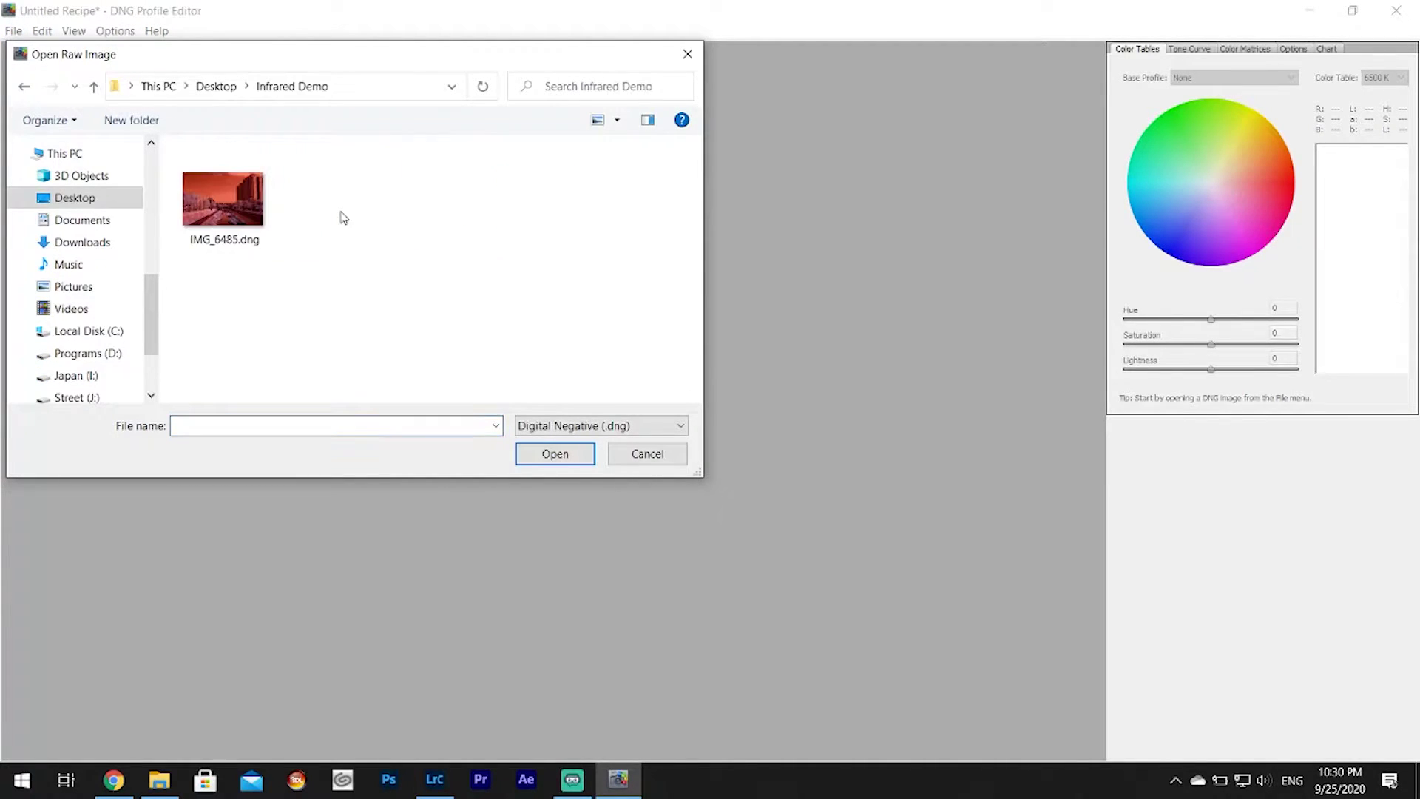
pyautogui.click(236, 207)
pyautogui.click(555, 454)
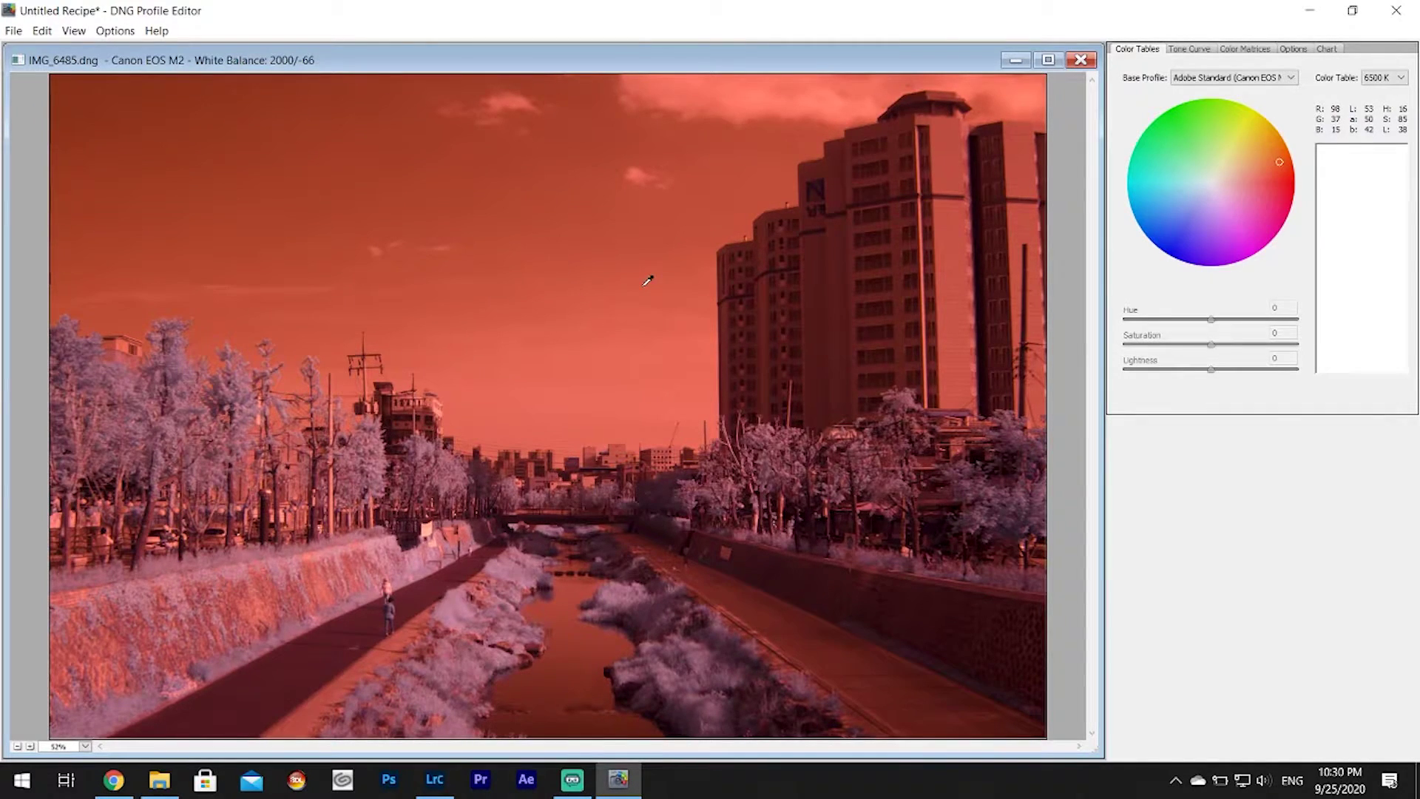
# - Set the white balance calibration temperature to -100 in the color matrices and name the profile Infrared Demo
pyautogui.click(1249, 50)
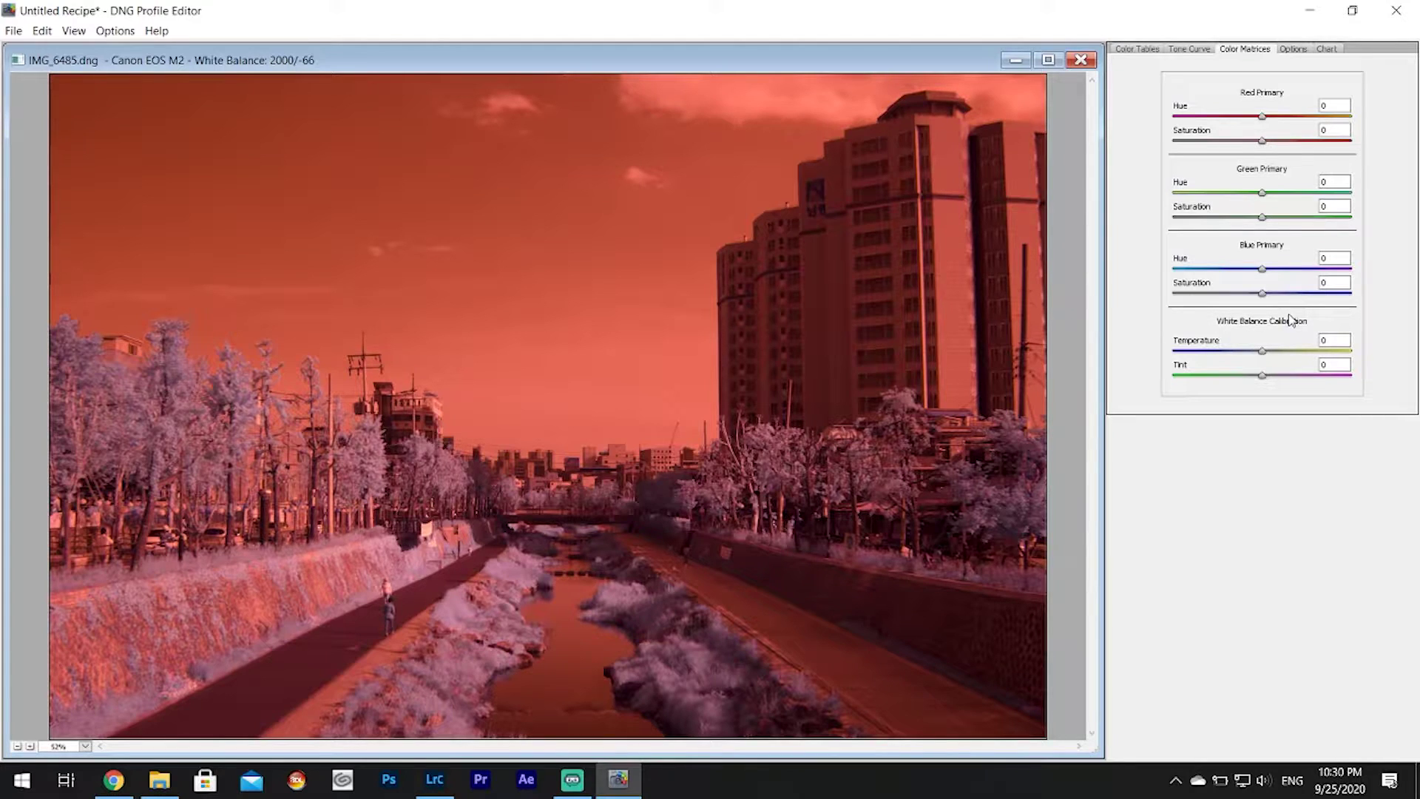
pyautogui.moveTo(1264, 355); pyautogui.dragTo(1166, 361)
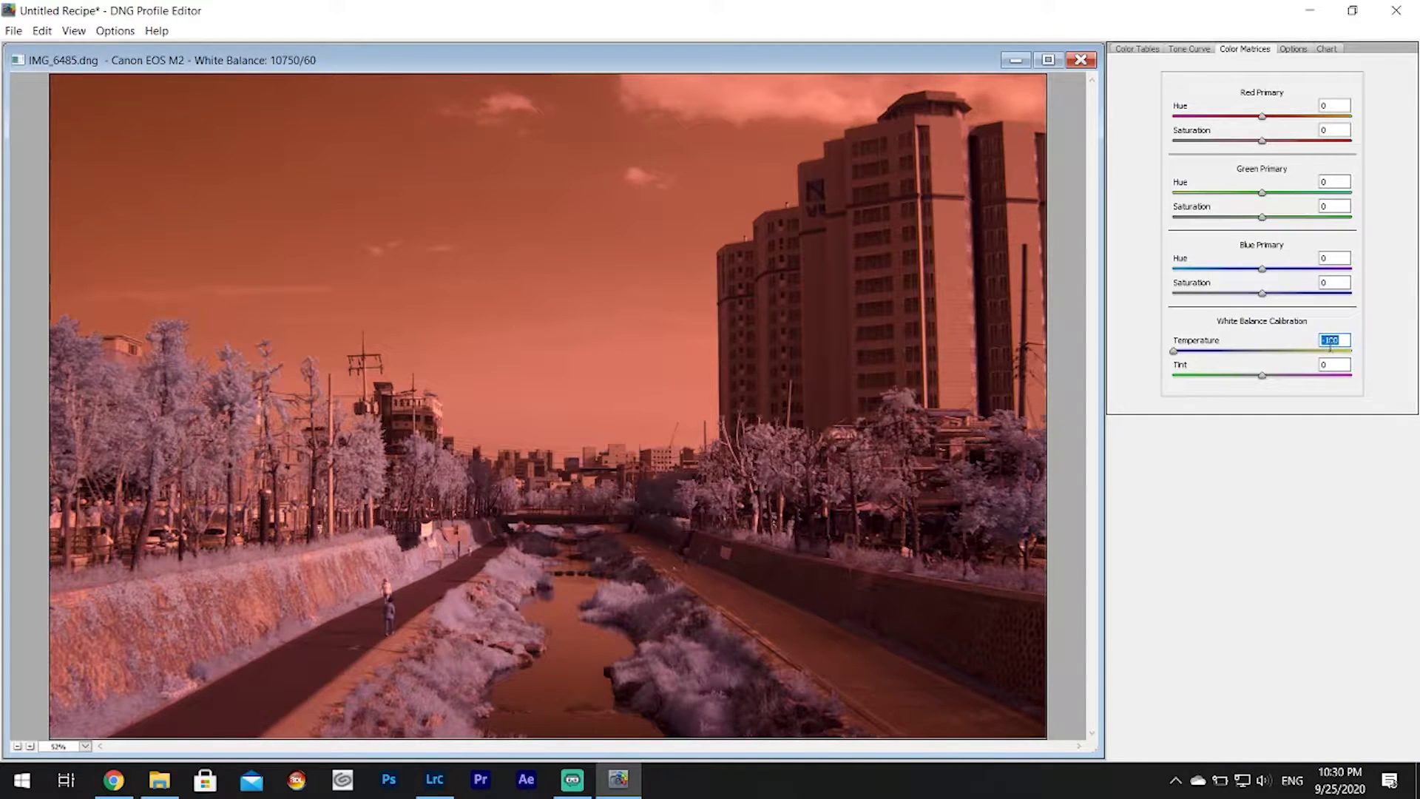
pyautogui.click(1299, 52)
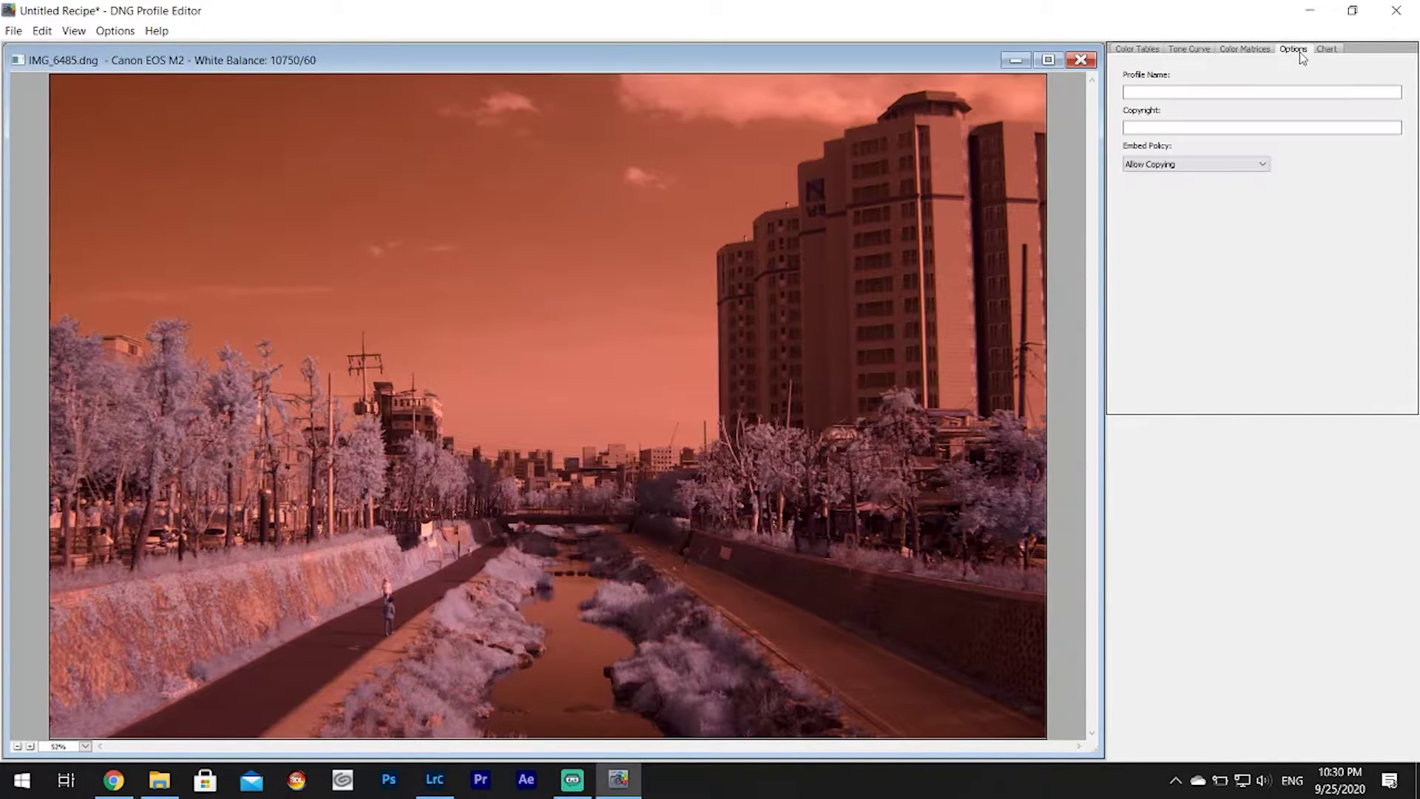
pyautogui.click(1183, 92)
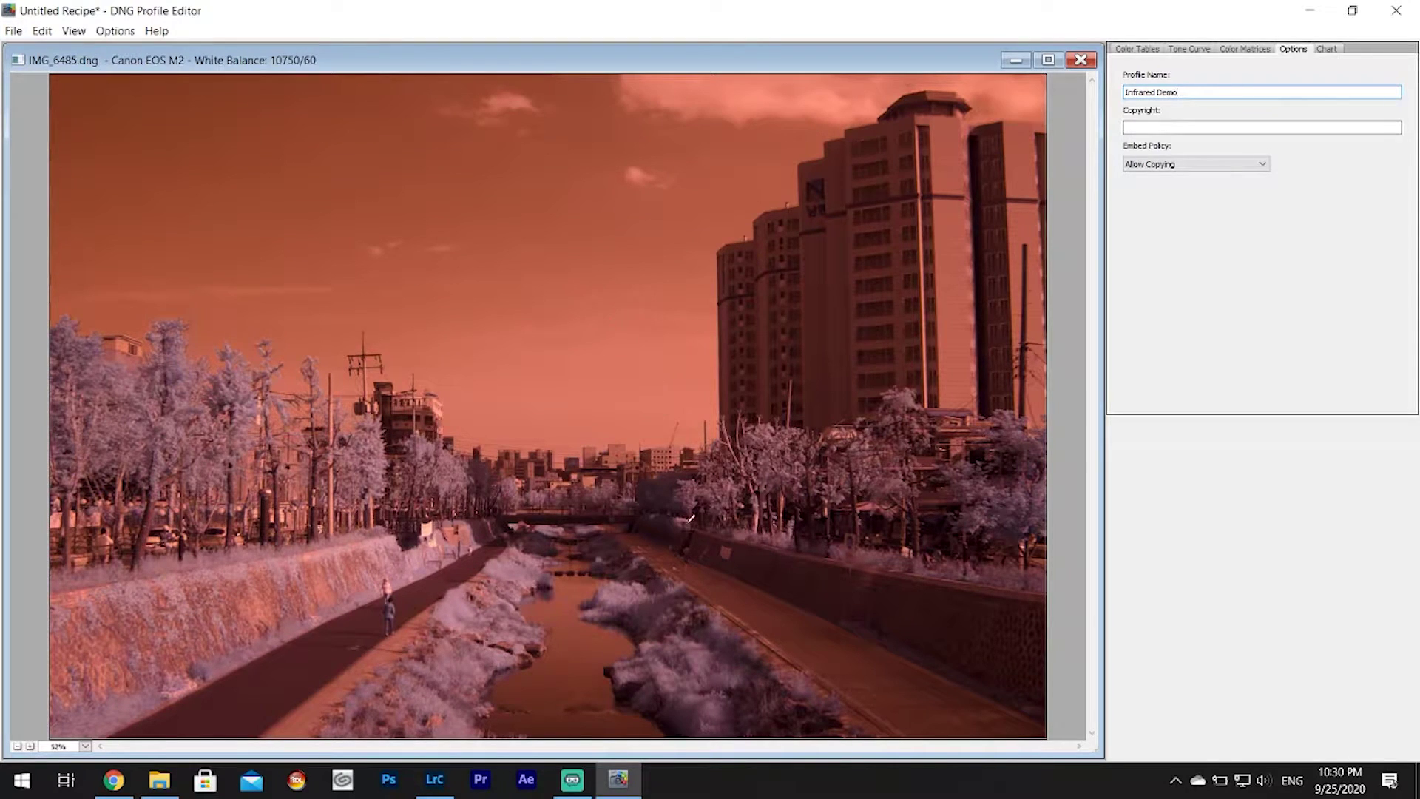
# - Export the Canon EOS M2 camera profile as Canon EOS M2 Infrared Demo.dcp to the Infrared Demo folder on the Desktop
pyautogui.click(13, 31)
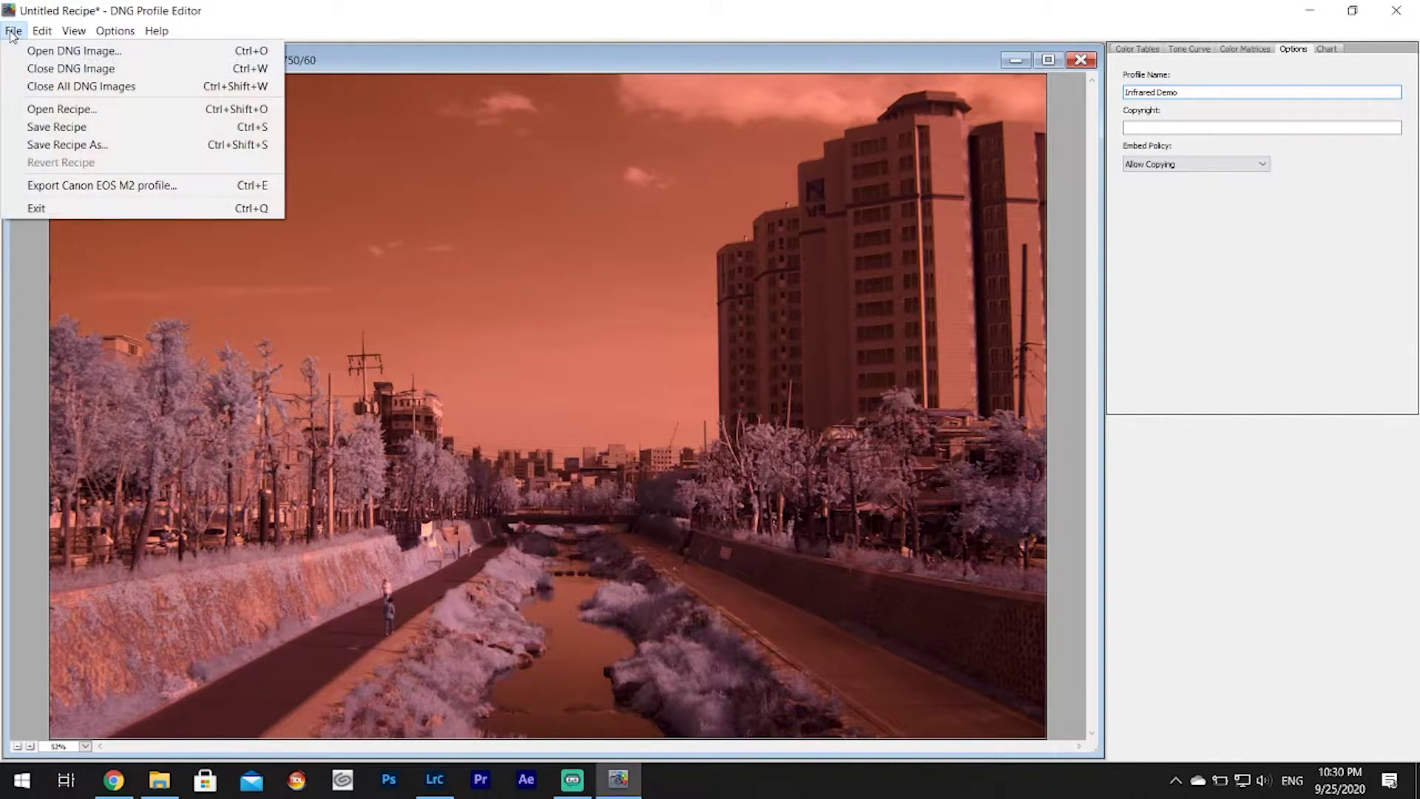
pyautogui.click(89, 185)
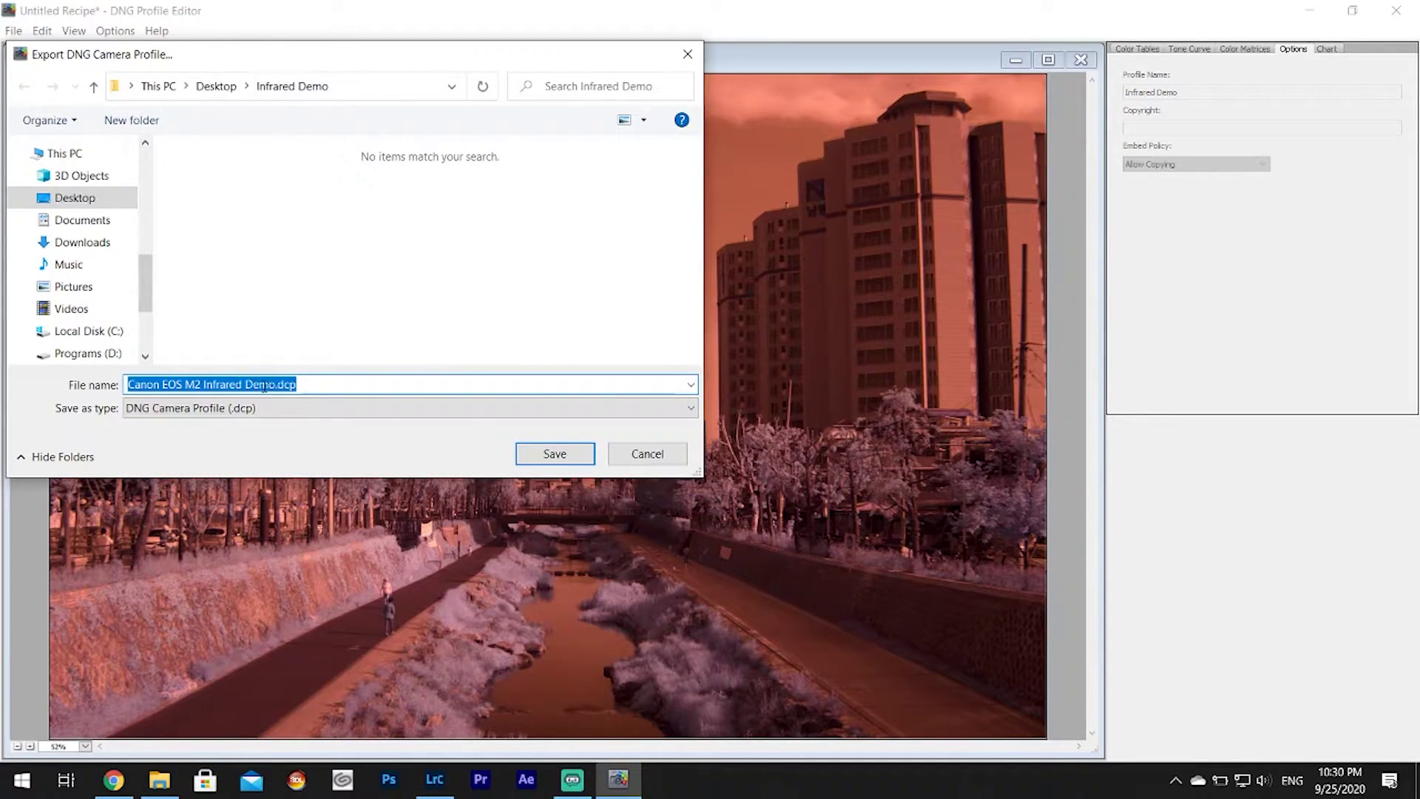
pyautogui.click(534, 453)
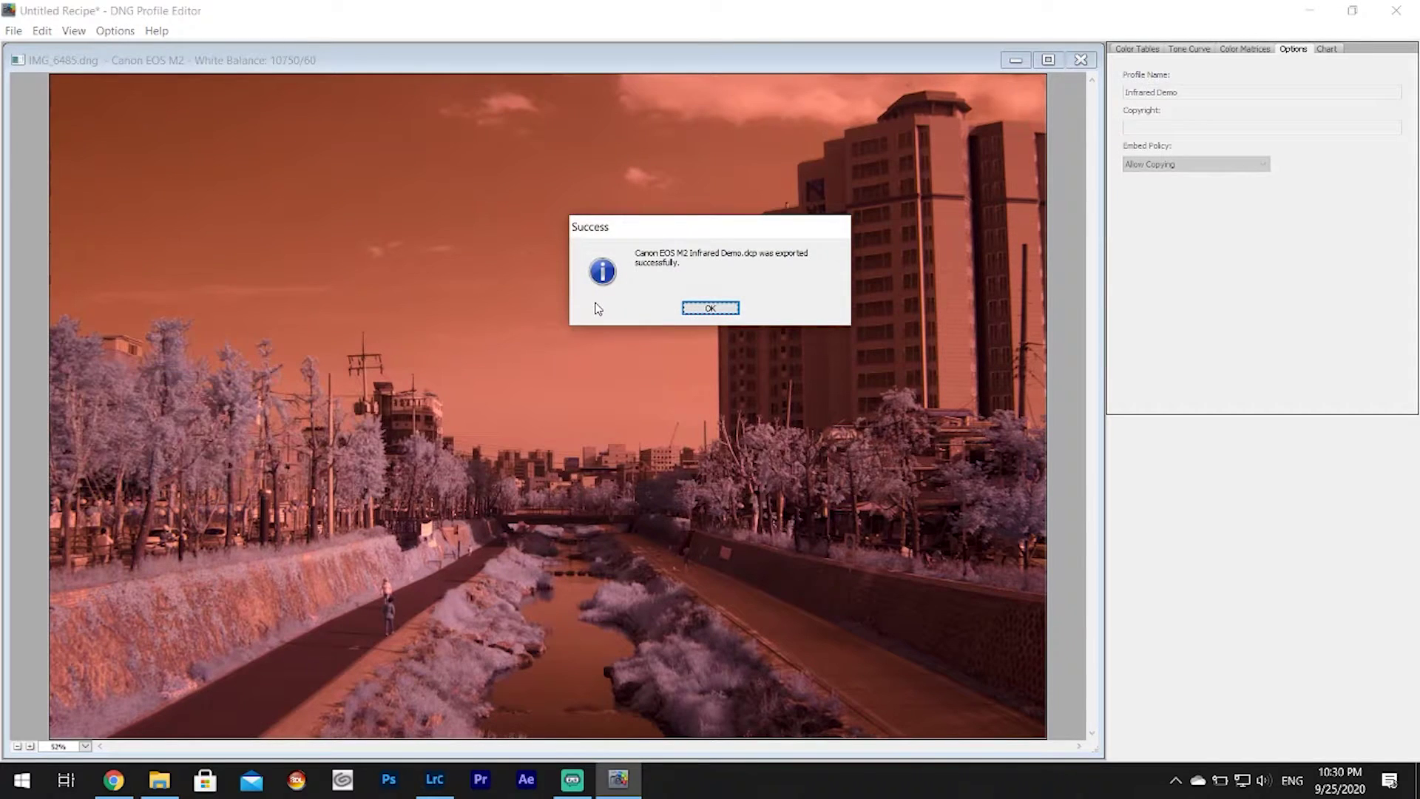
pyautogui.click(716, 307)
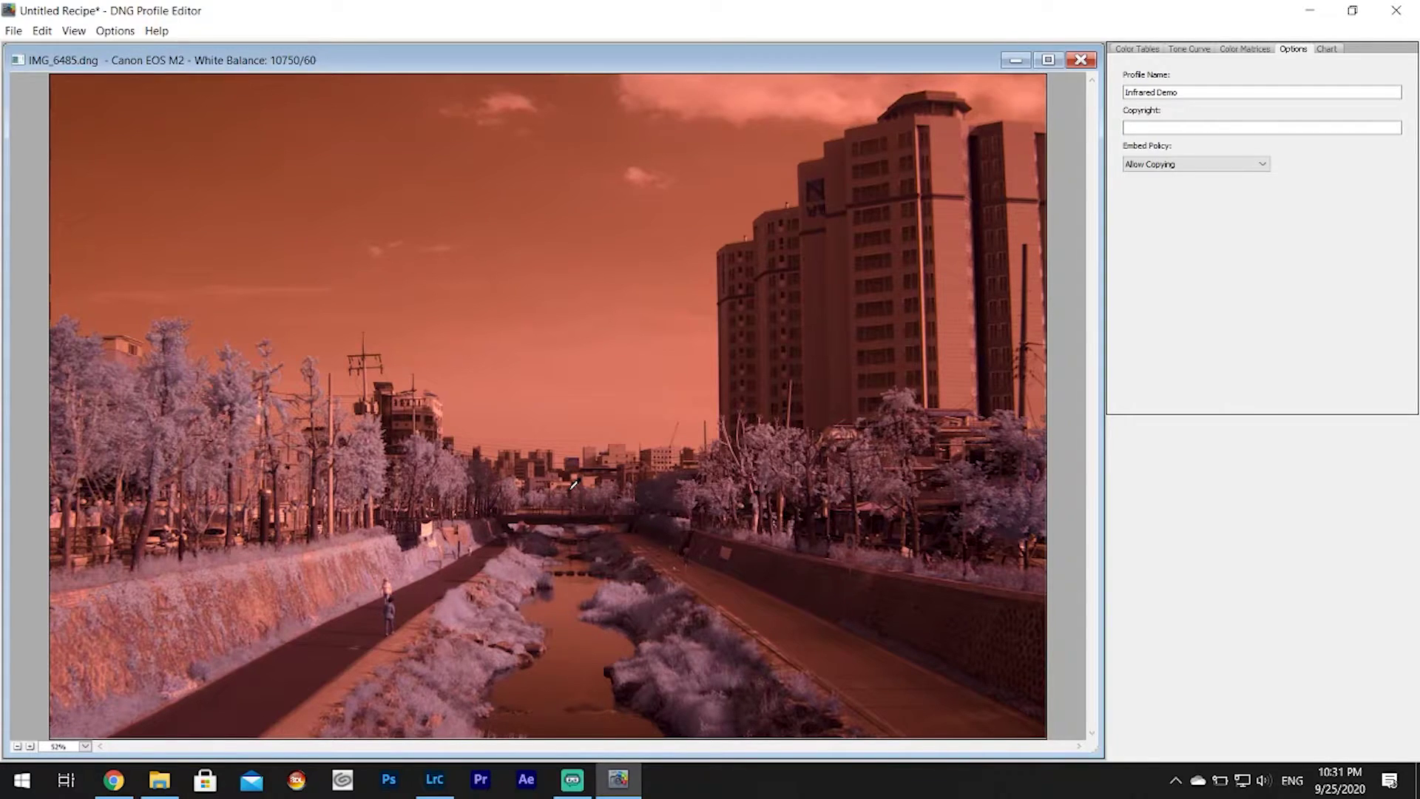
# - Close DNG Profile Editor and the Downloads folder window, and switch to Lightroom Classic
pyautogui.click(1416, 6)
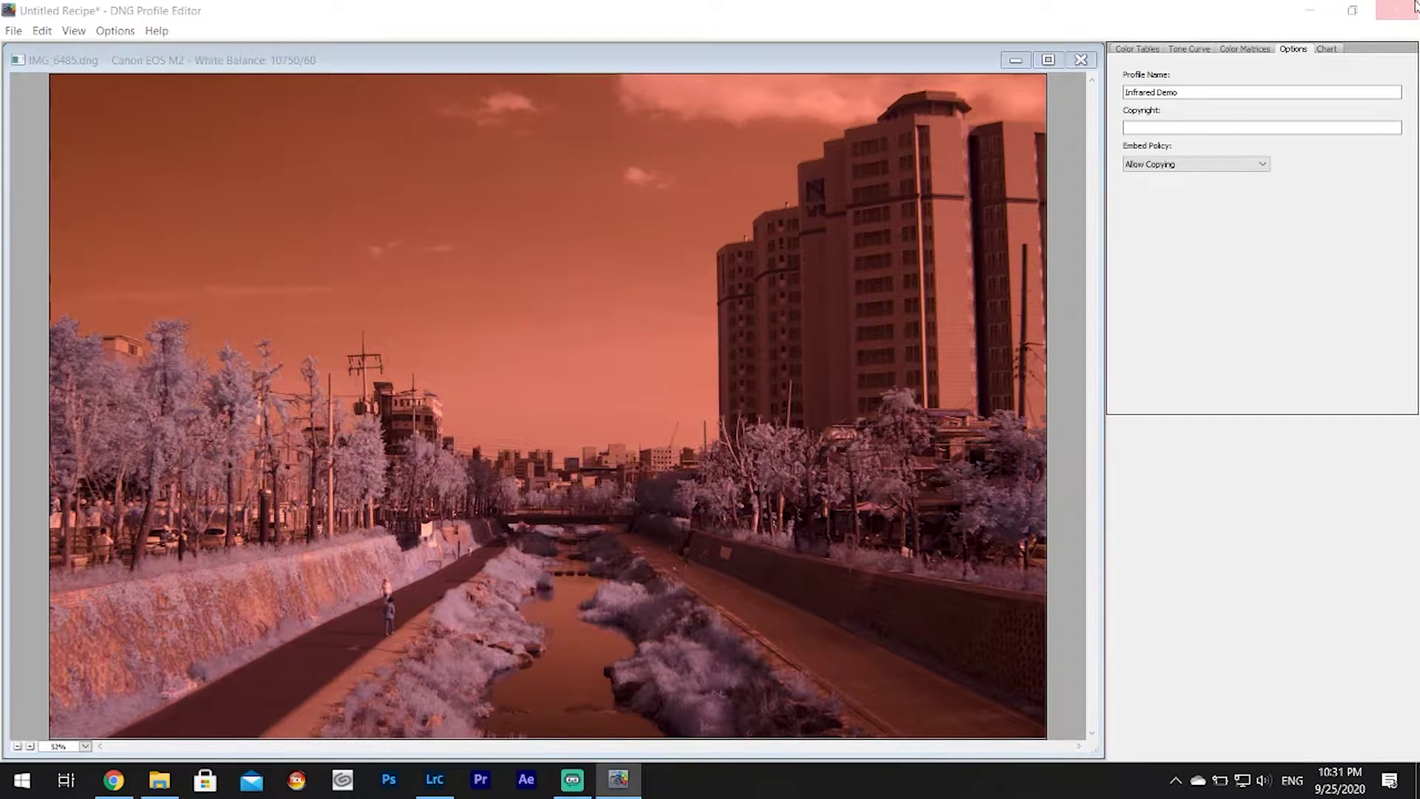
pyautogui.click(716, 309)
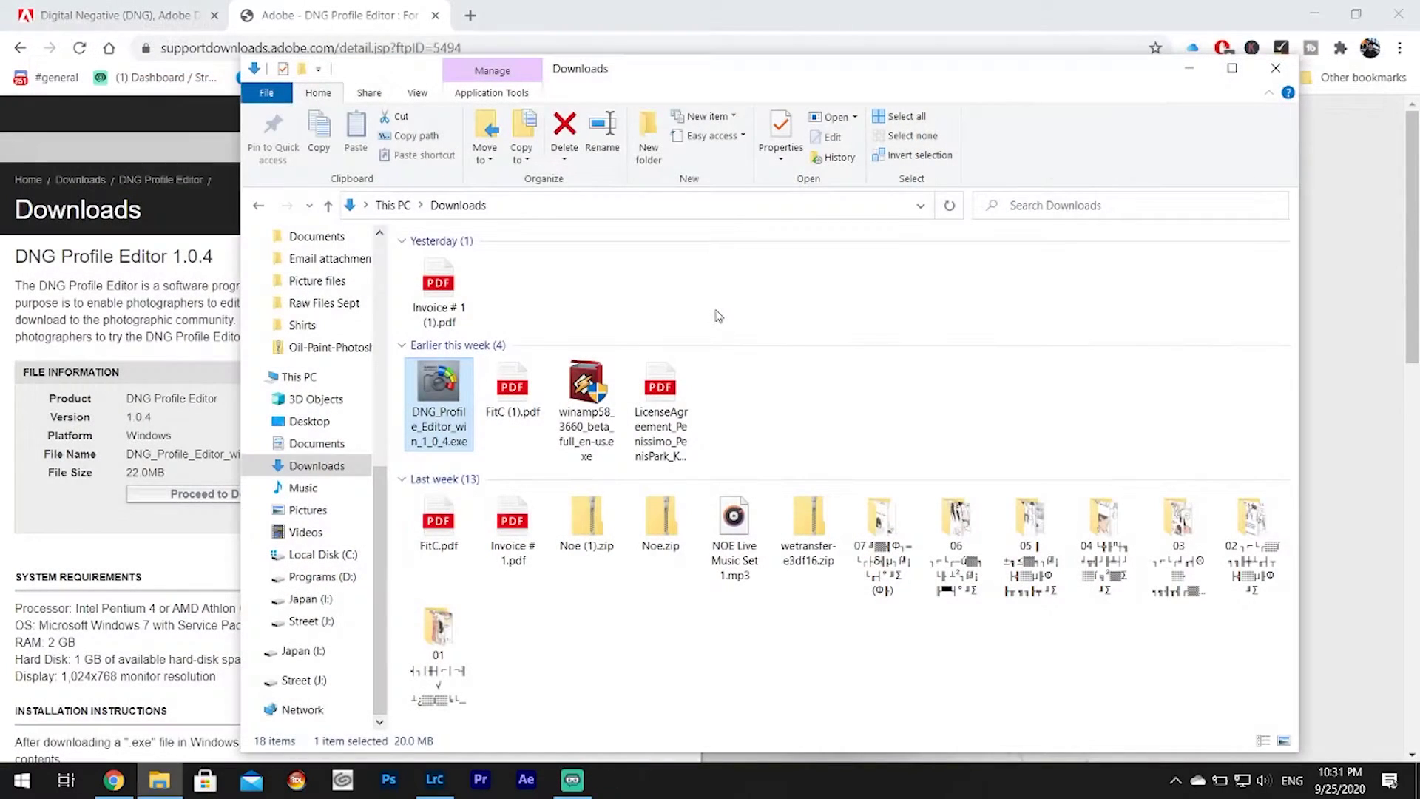
pyautogui.click(1275, 68)
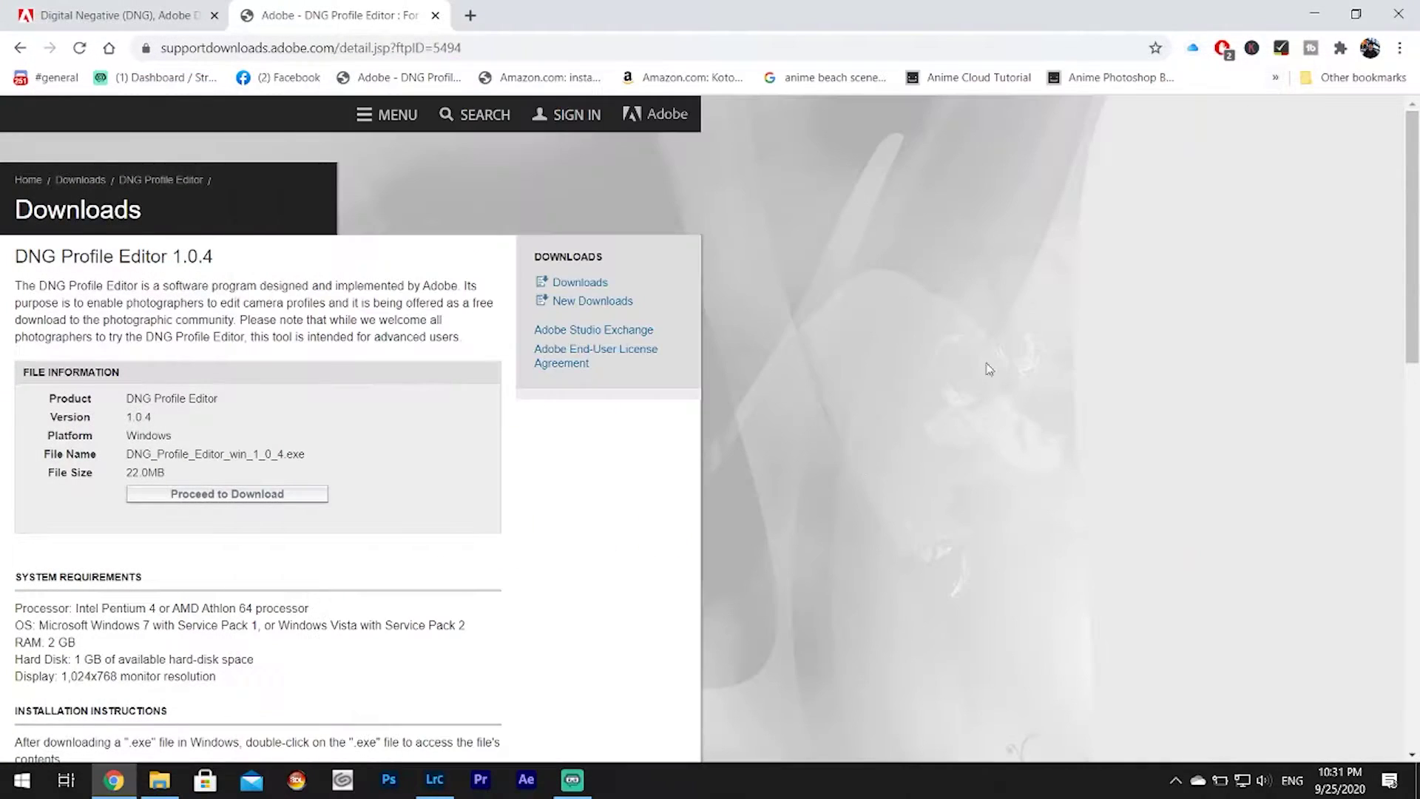
pyautogui.click(434, 779)
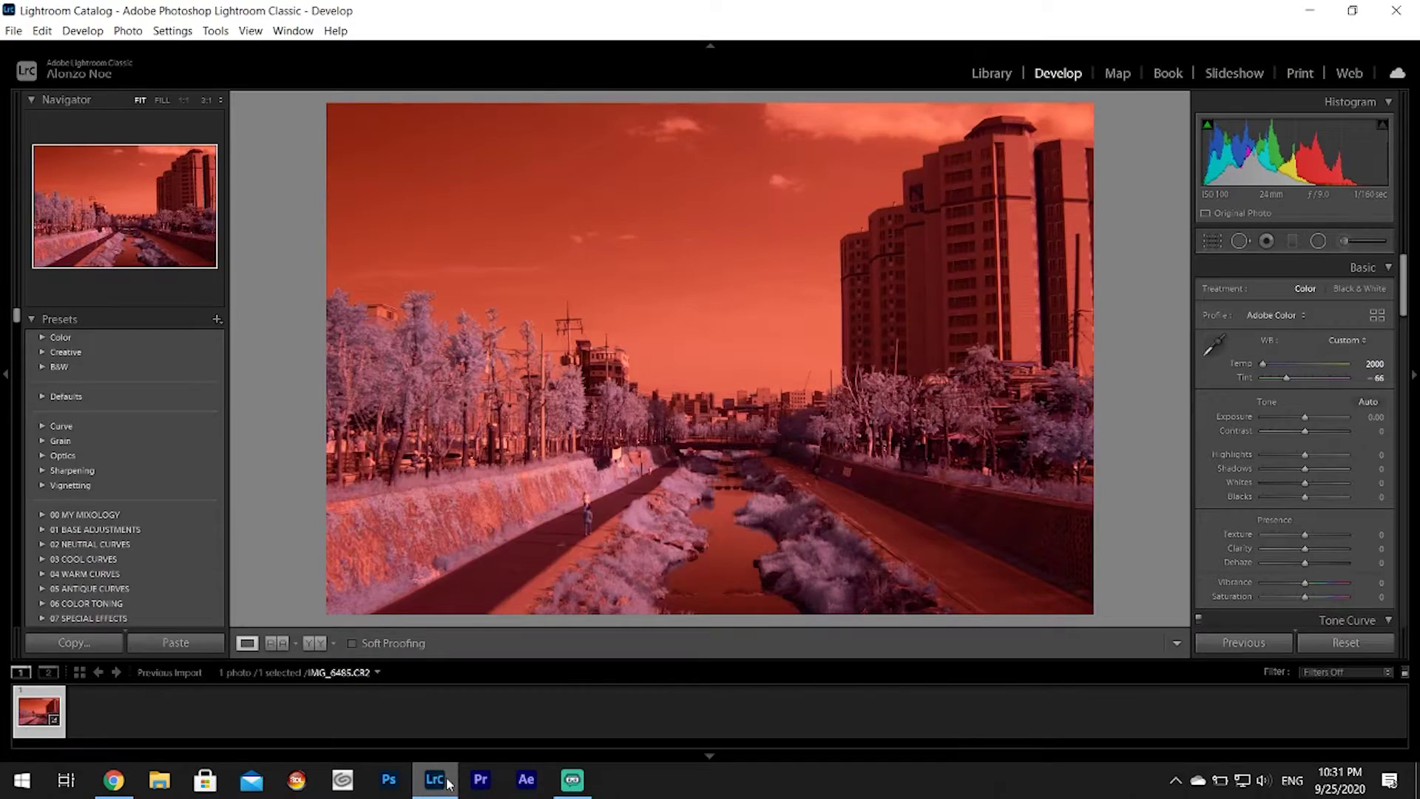
# - Browse the camera profiles for the infrared photo and collapse the Profiles group
pyautogui.click(1270, 316)
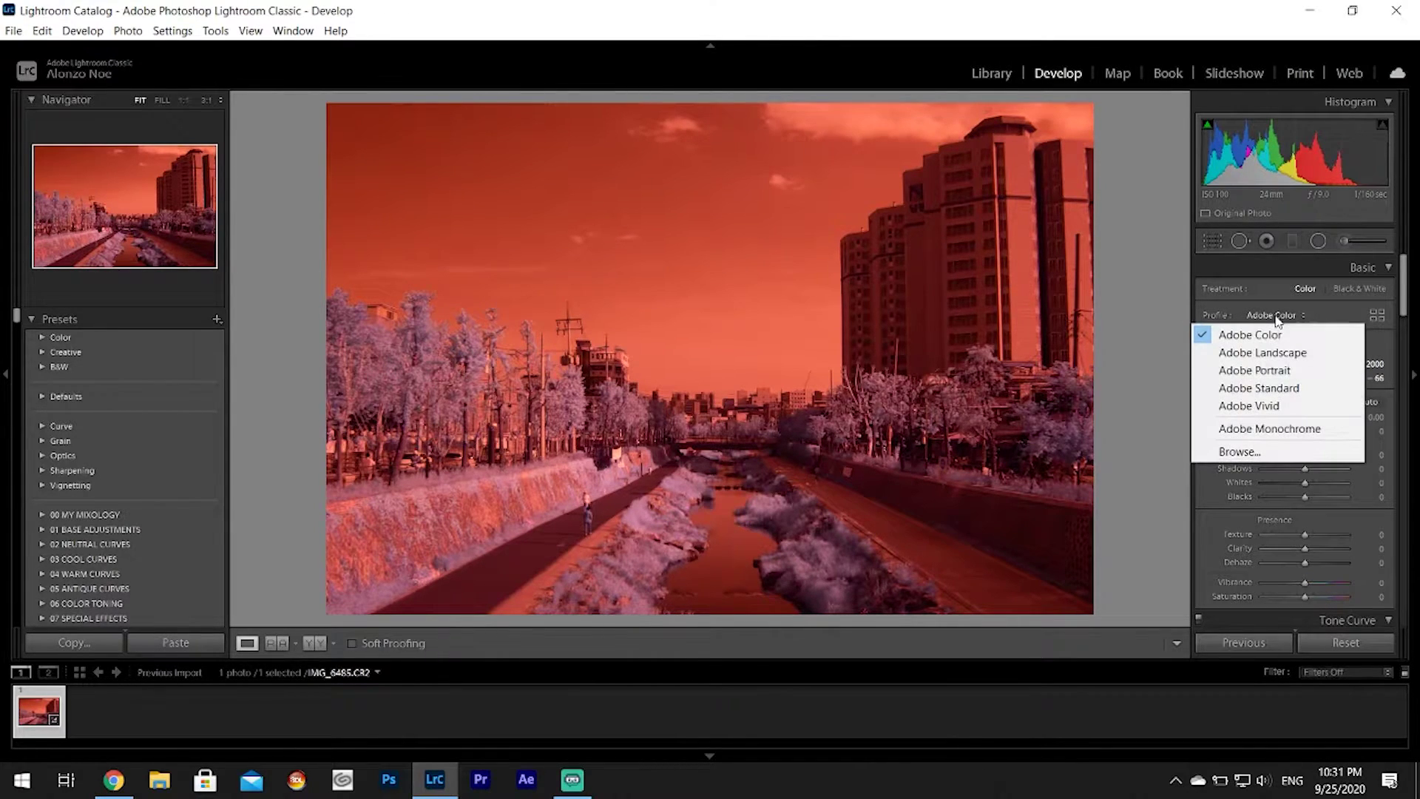
pyautogui.click(1263, 453)
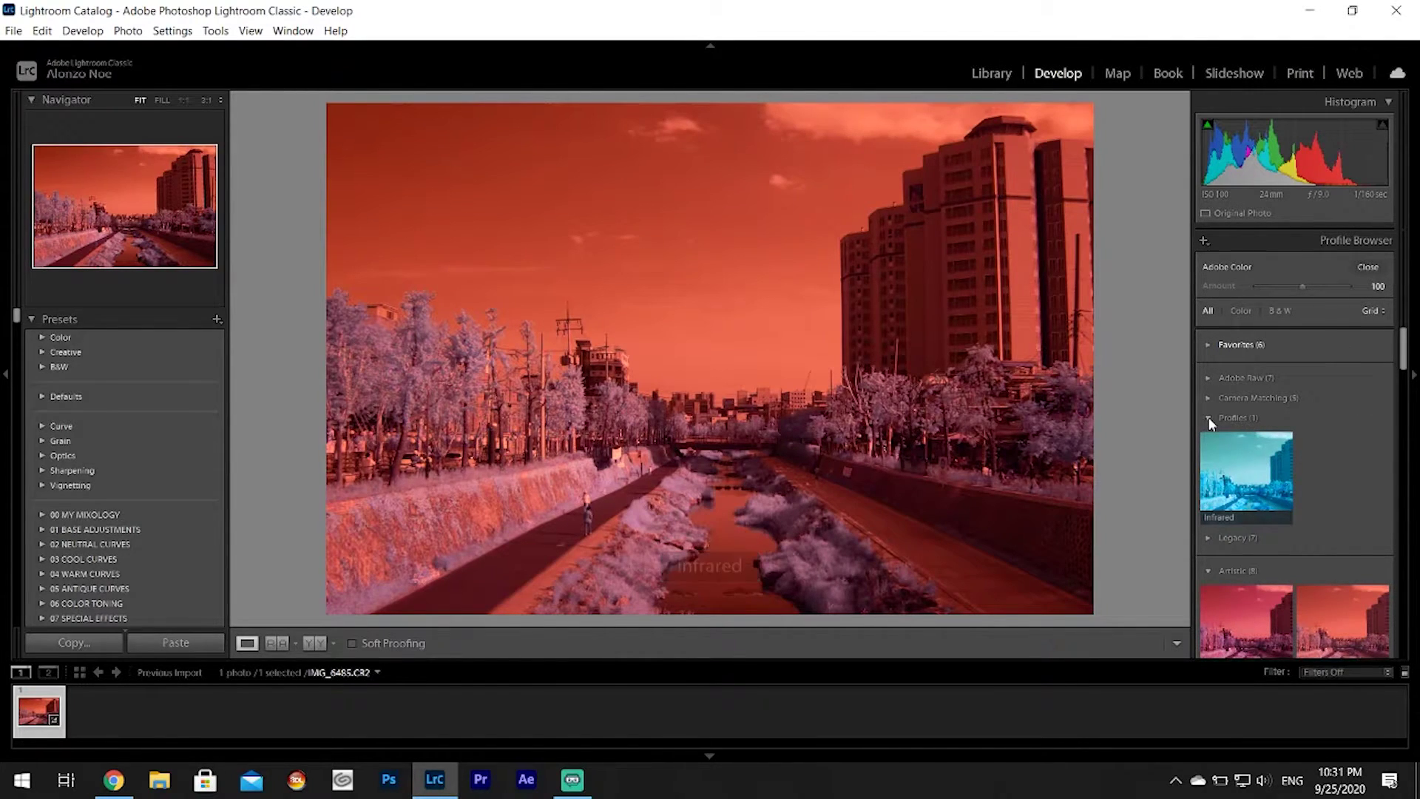
pyautogui.click(1209, 419)
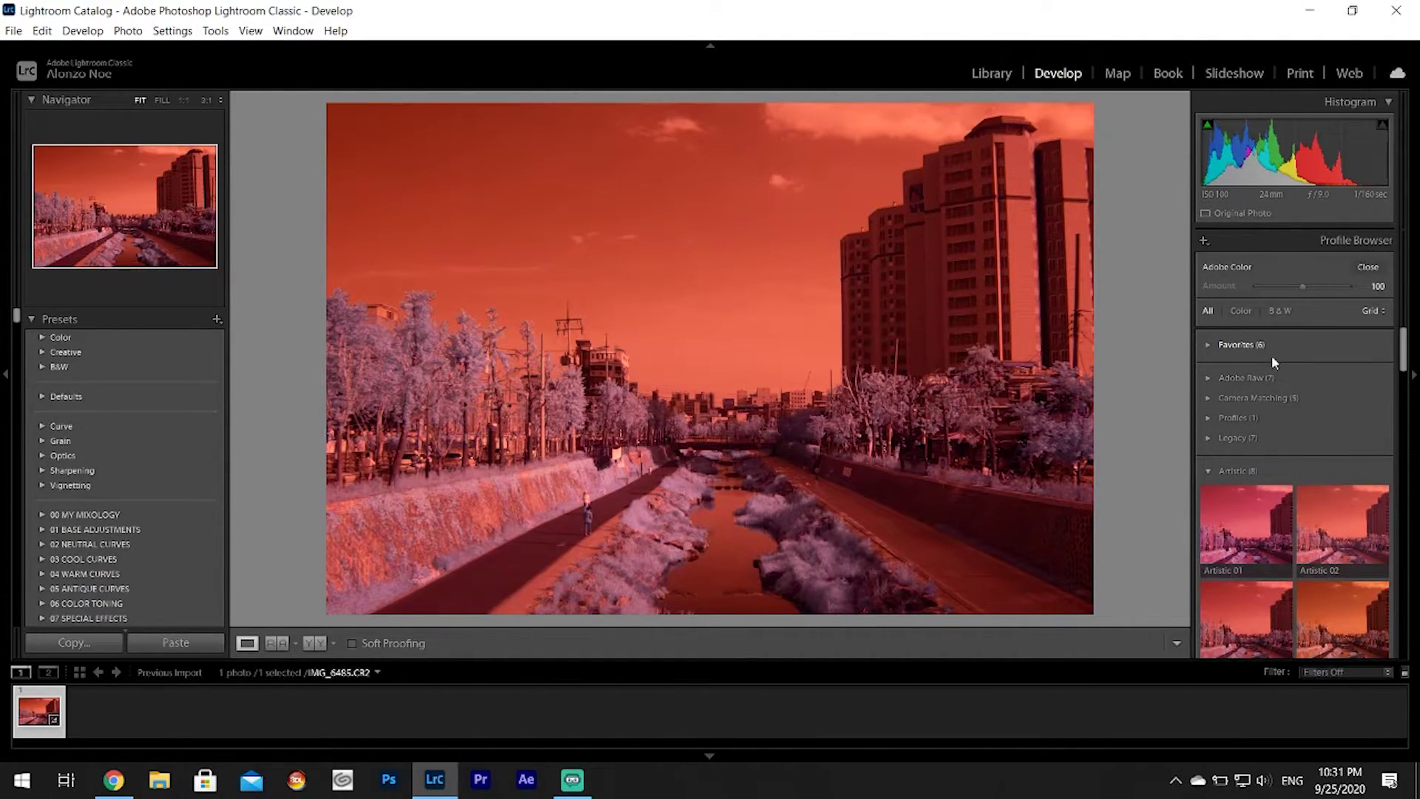
# - Import the profile Canon EOS M2 Infrared Demo.dcp from the Infrared Demo folder on the Desktop
pyautogui.click(1205, 240)
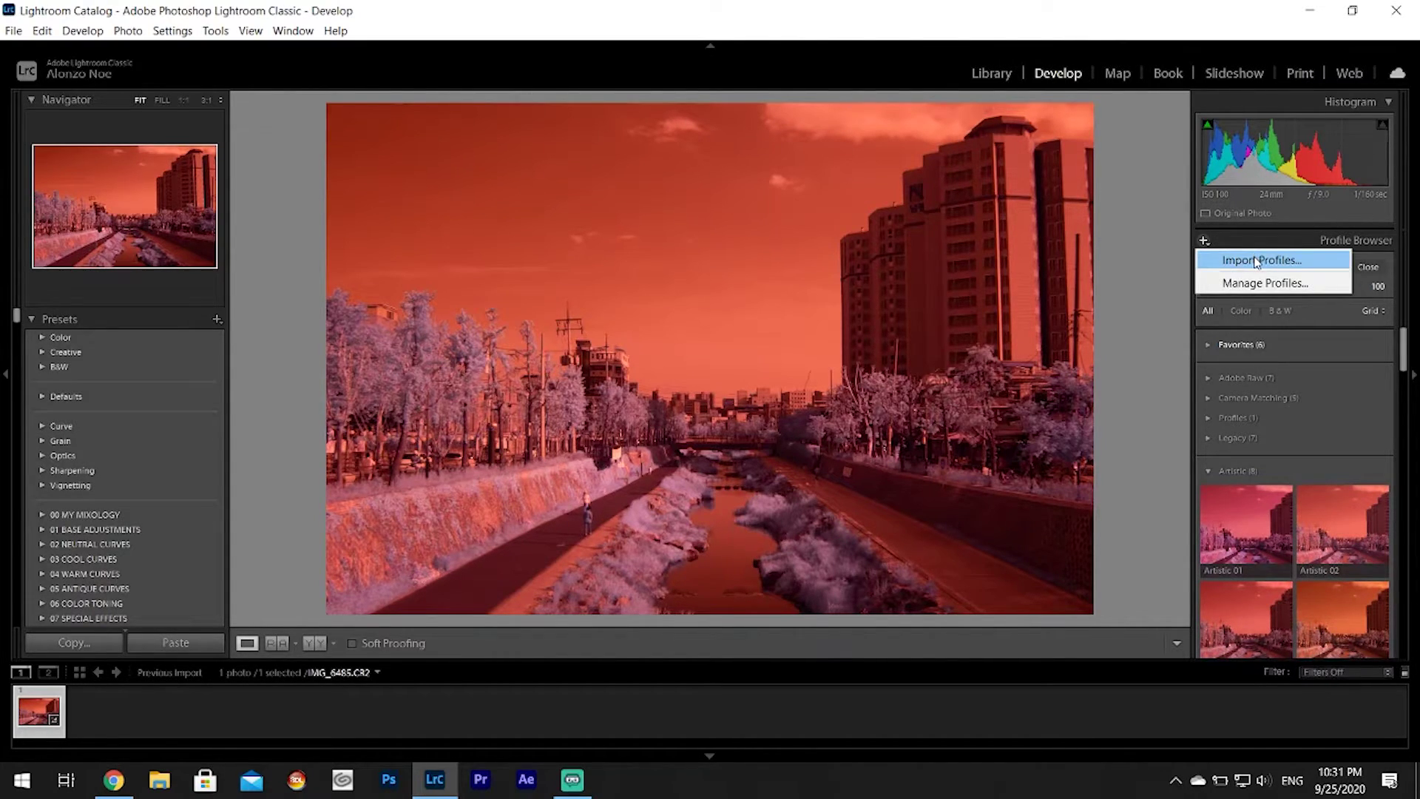
pyautogui.click(1255, 260)
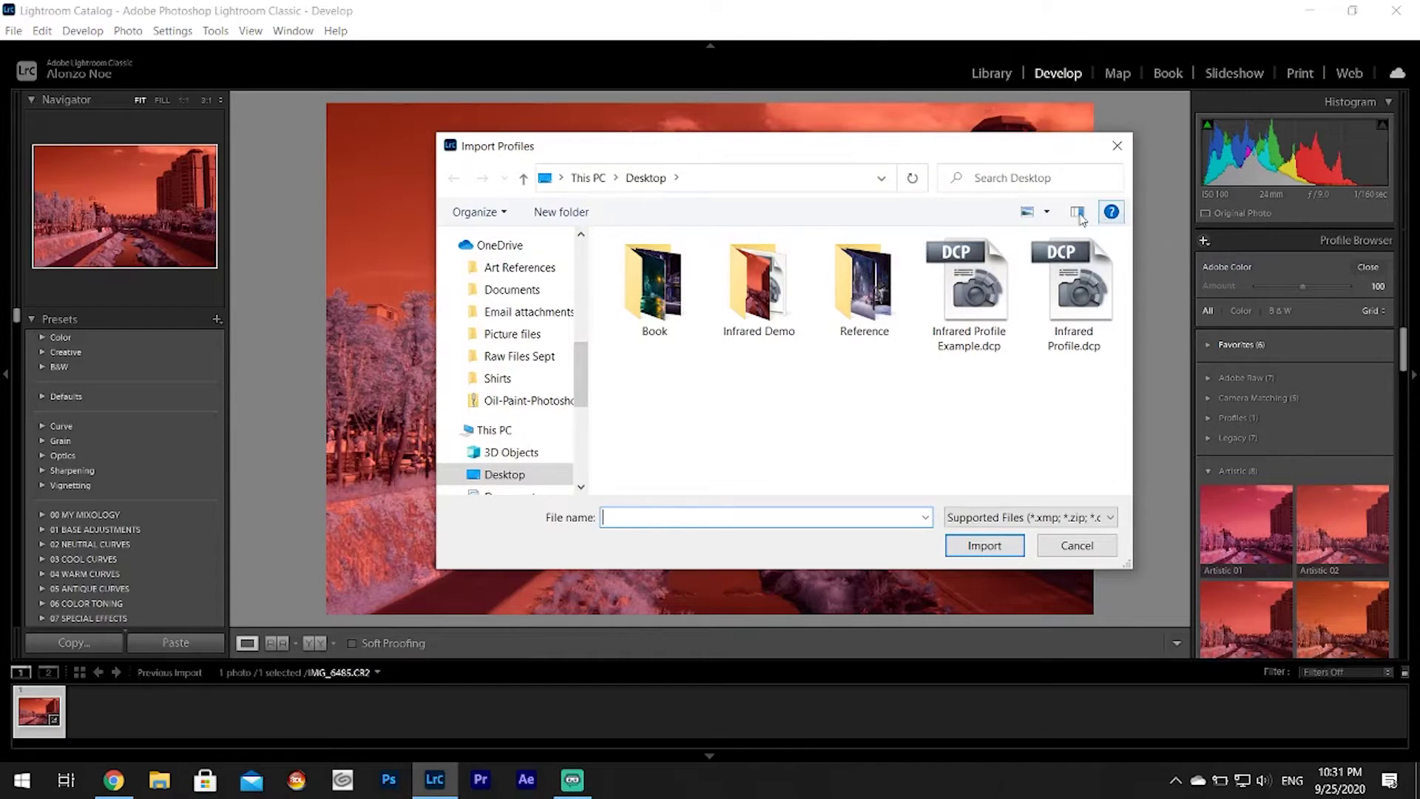
pyautogui.doubleClick(788, 278)
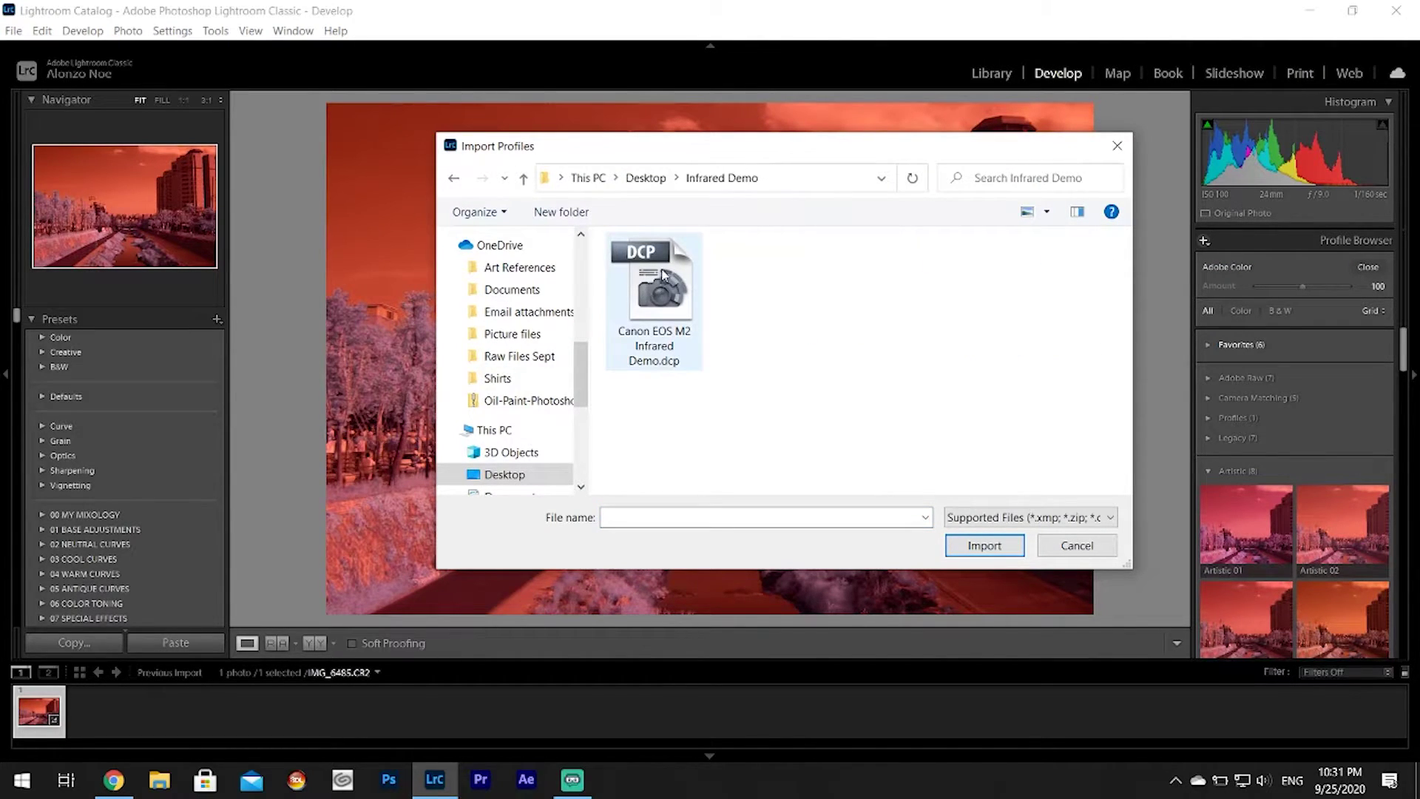
pyautogui.click(653, 289)
pyautogui.click(999, 545)
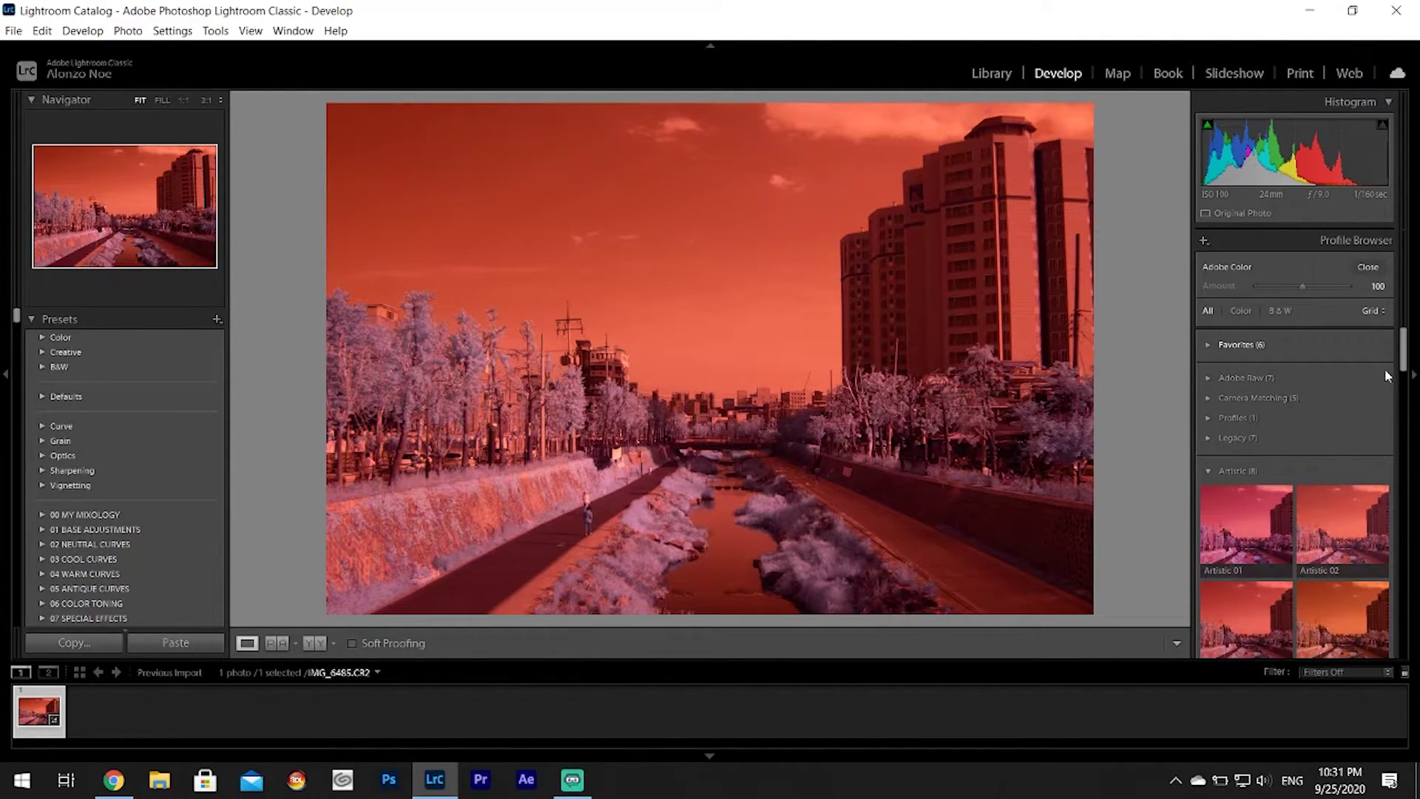
# - Collapse the Artistic, B&W, Modern and Vintage profile groups
pyautogui.moveTo(1405, 349)
pyautogui.mouseDown()
pyautogui.moveTo(1417, 634)
pyautogui.moveTo(1417, 327)
pyautogui.mouseUp()
pyautogui.click(1210, 471)
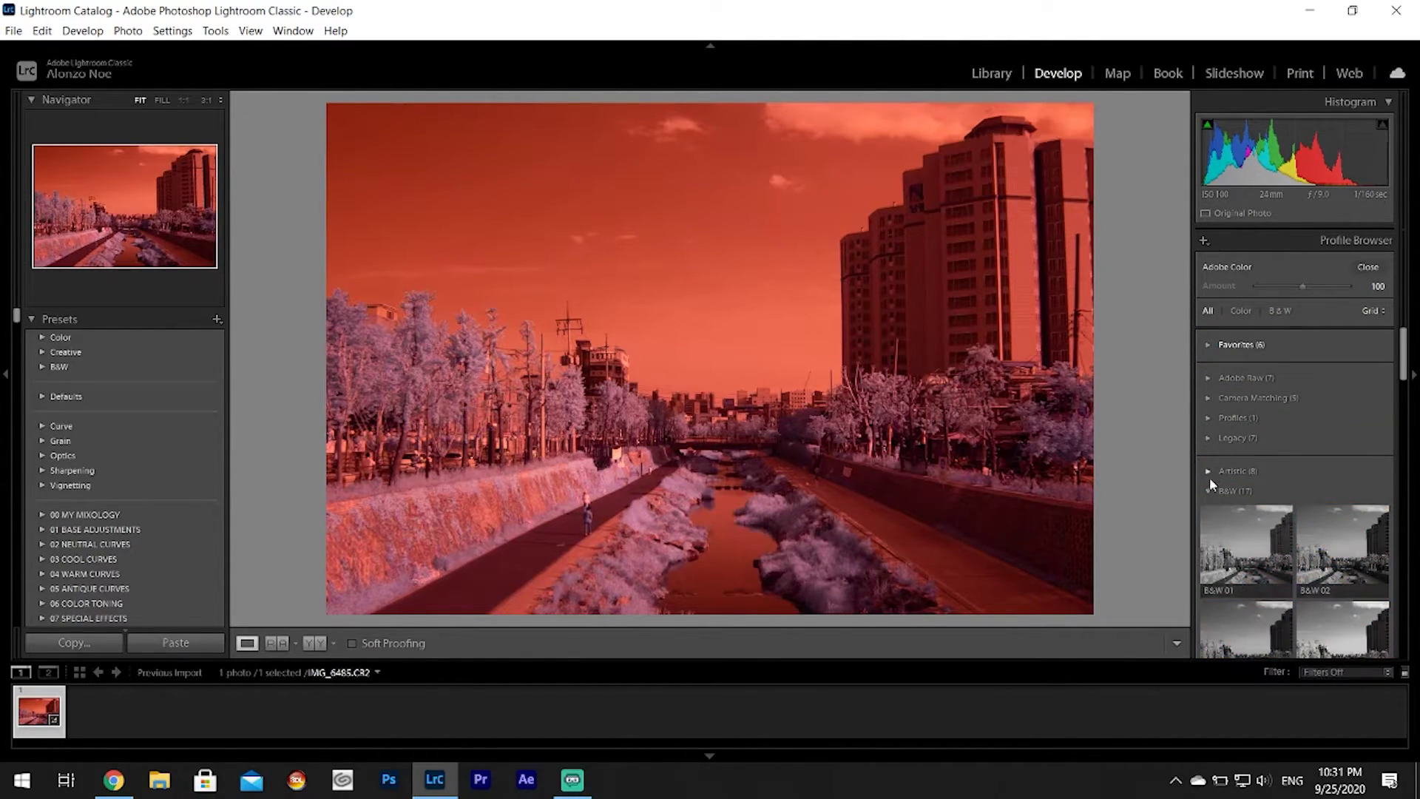
pyautogui.click(1210, 491)
pyautogui.click(1210, 511)
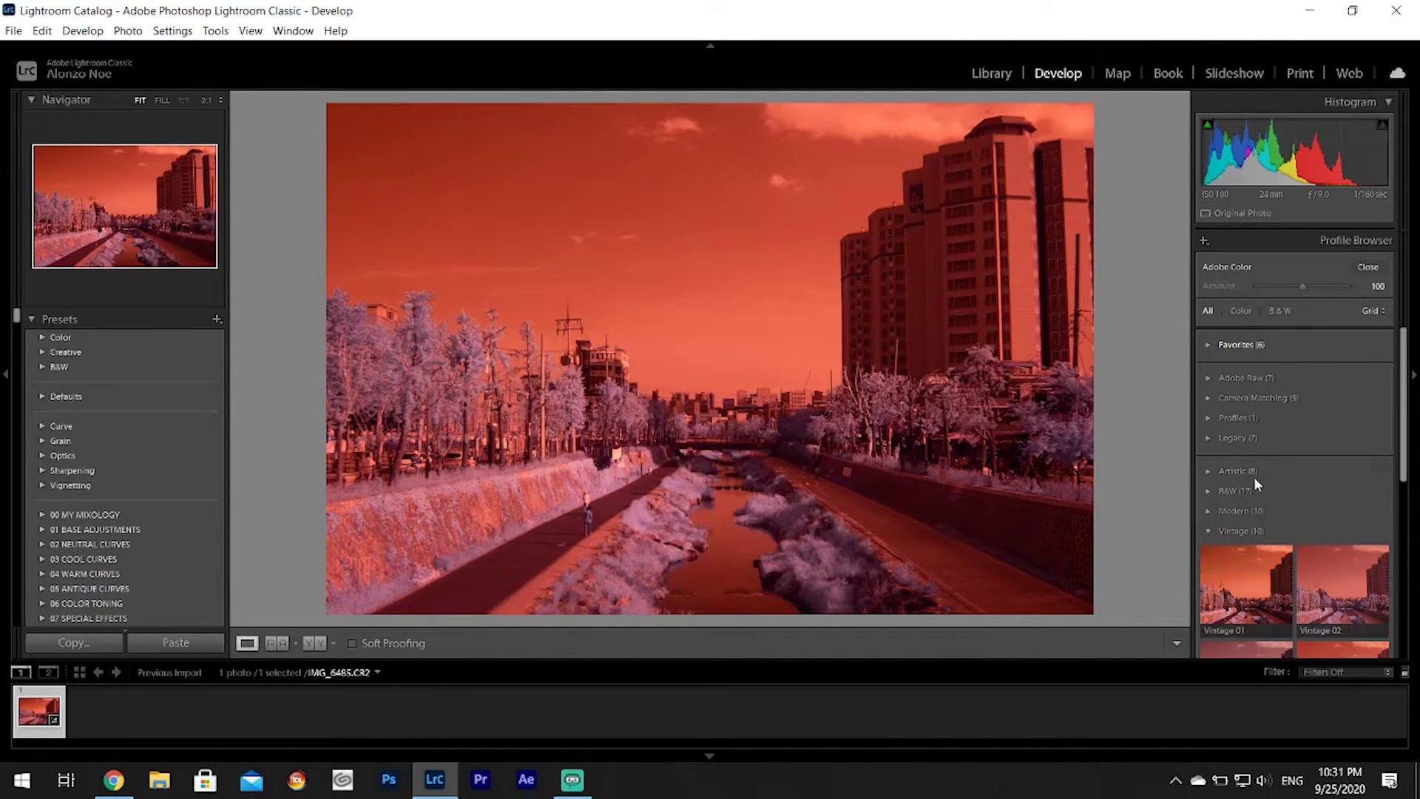
pyautogui.click(1210, 530)
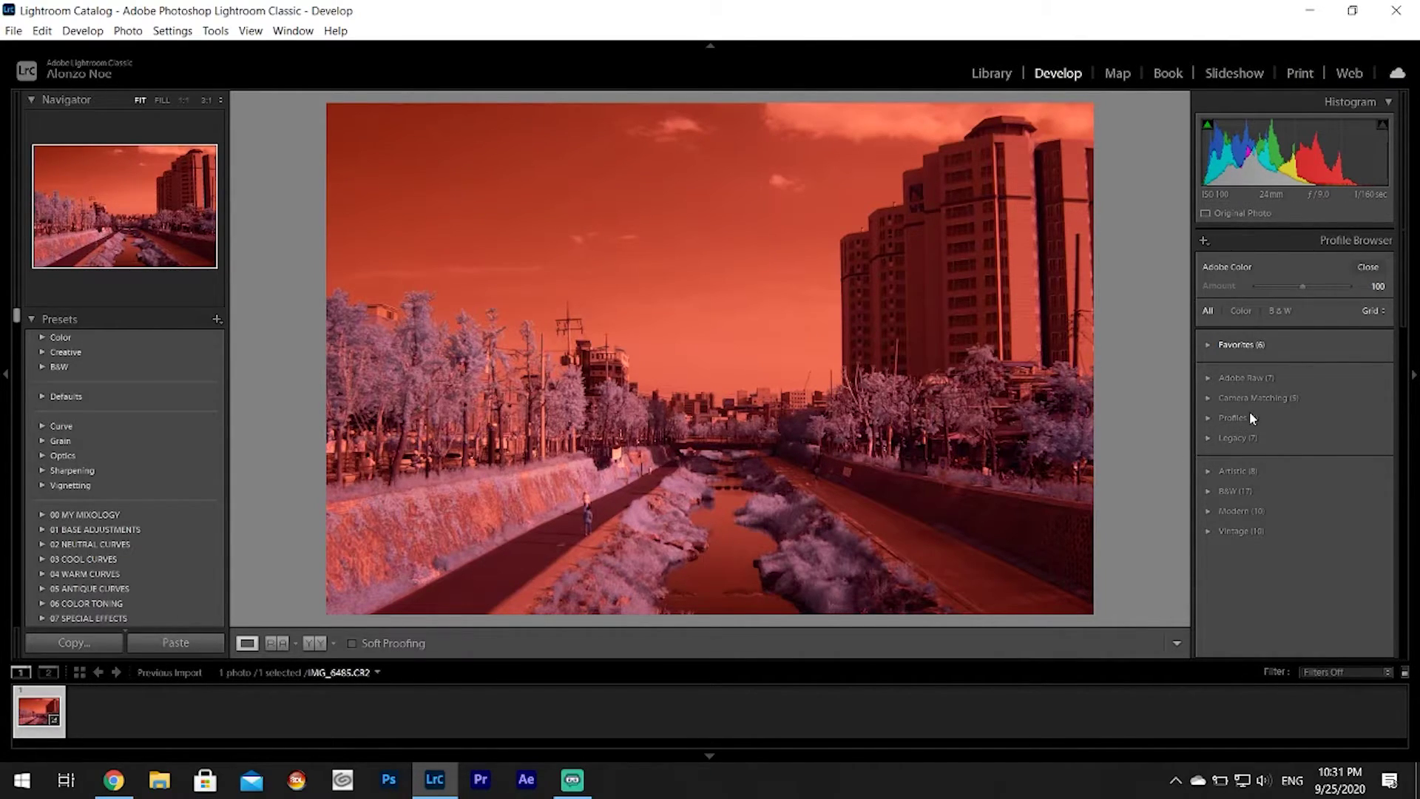
# - Quit and restart Lightroom Classic so the imported profile loads
pyautogui.click(1396, 10)
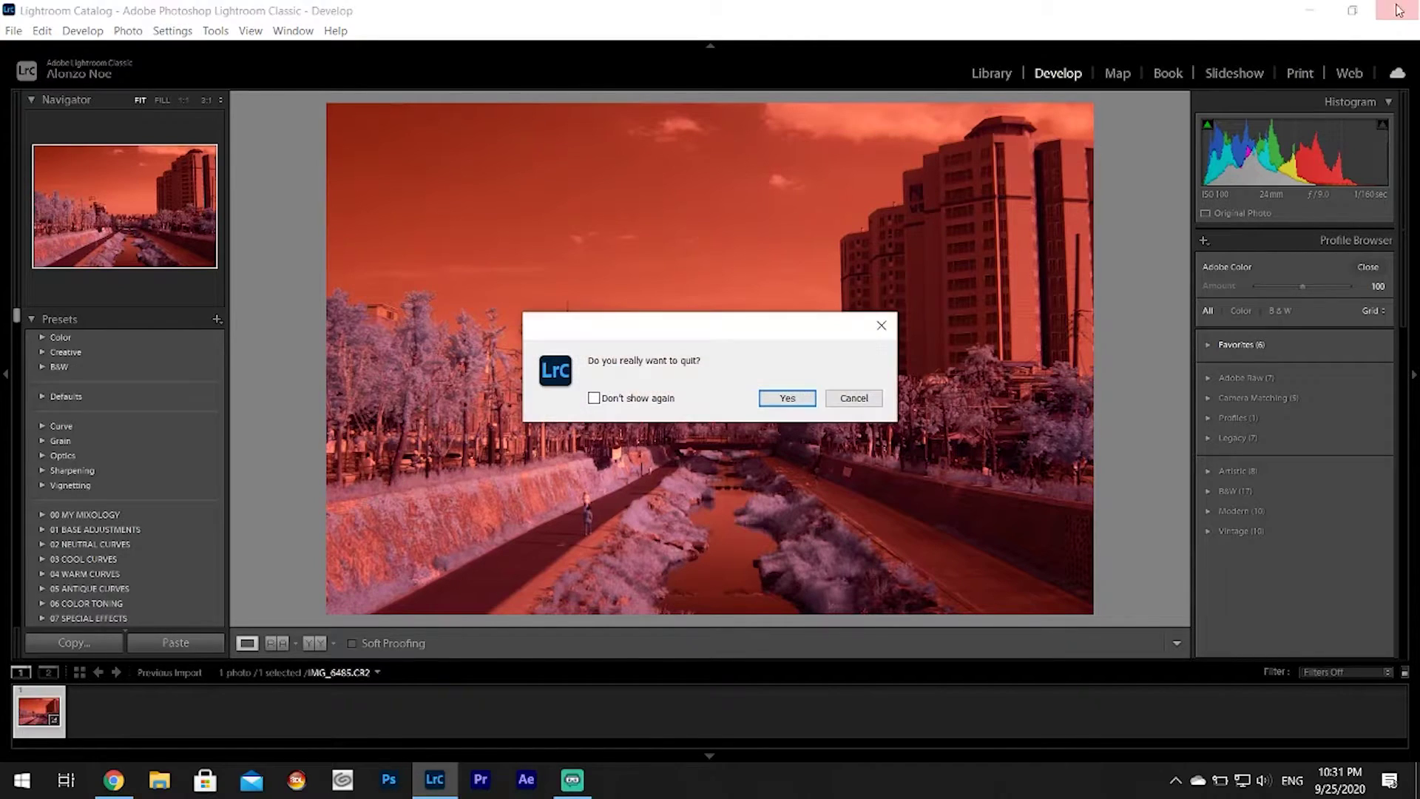
pyautogui.click(784, 396)
pyautogui.click(831, 453)
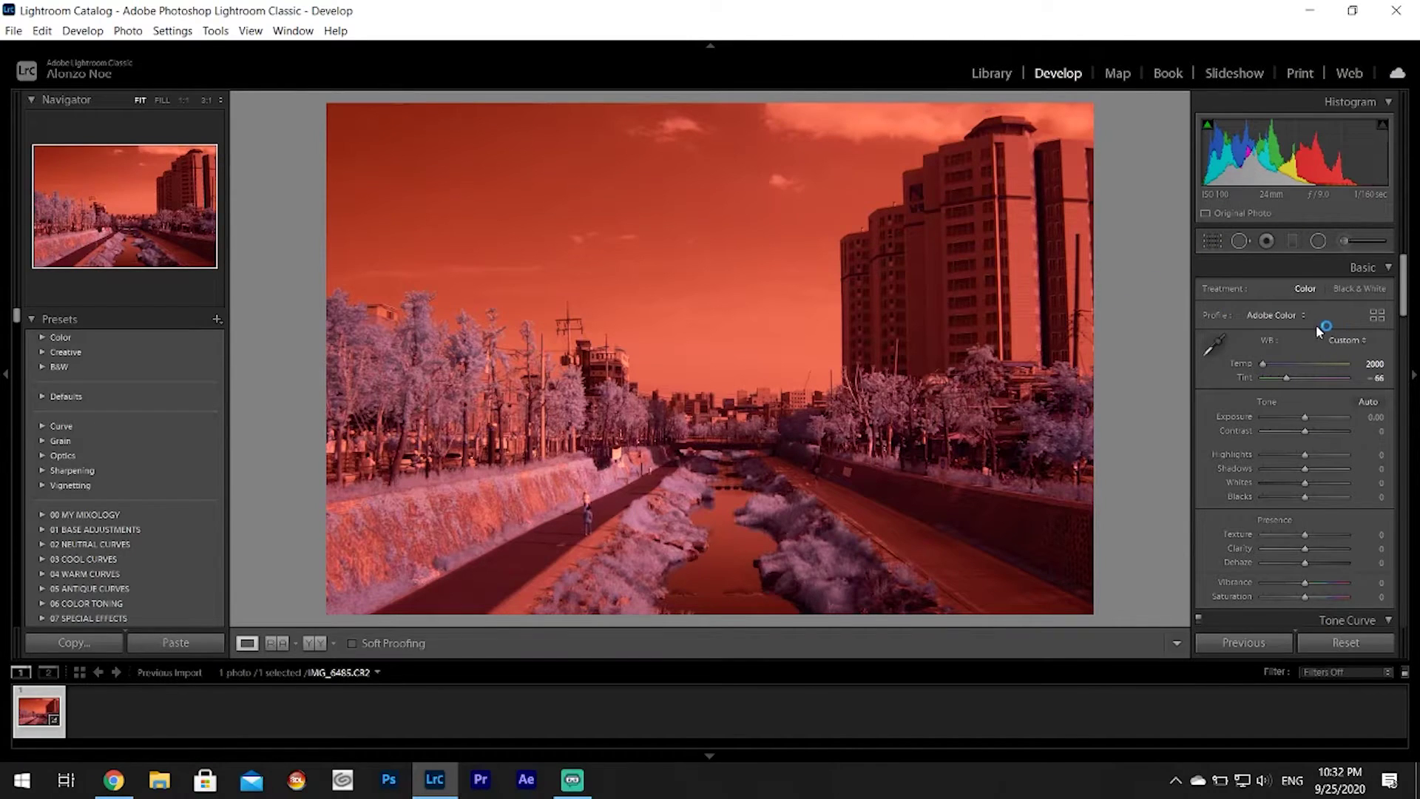
# - Apply the Infrared Demo profile from the Profiles group to the photo and close the profile browser
pyautogui.click(1280, 318)
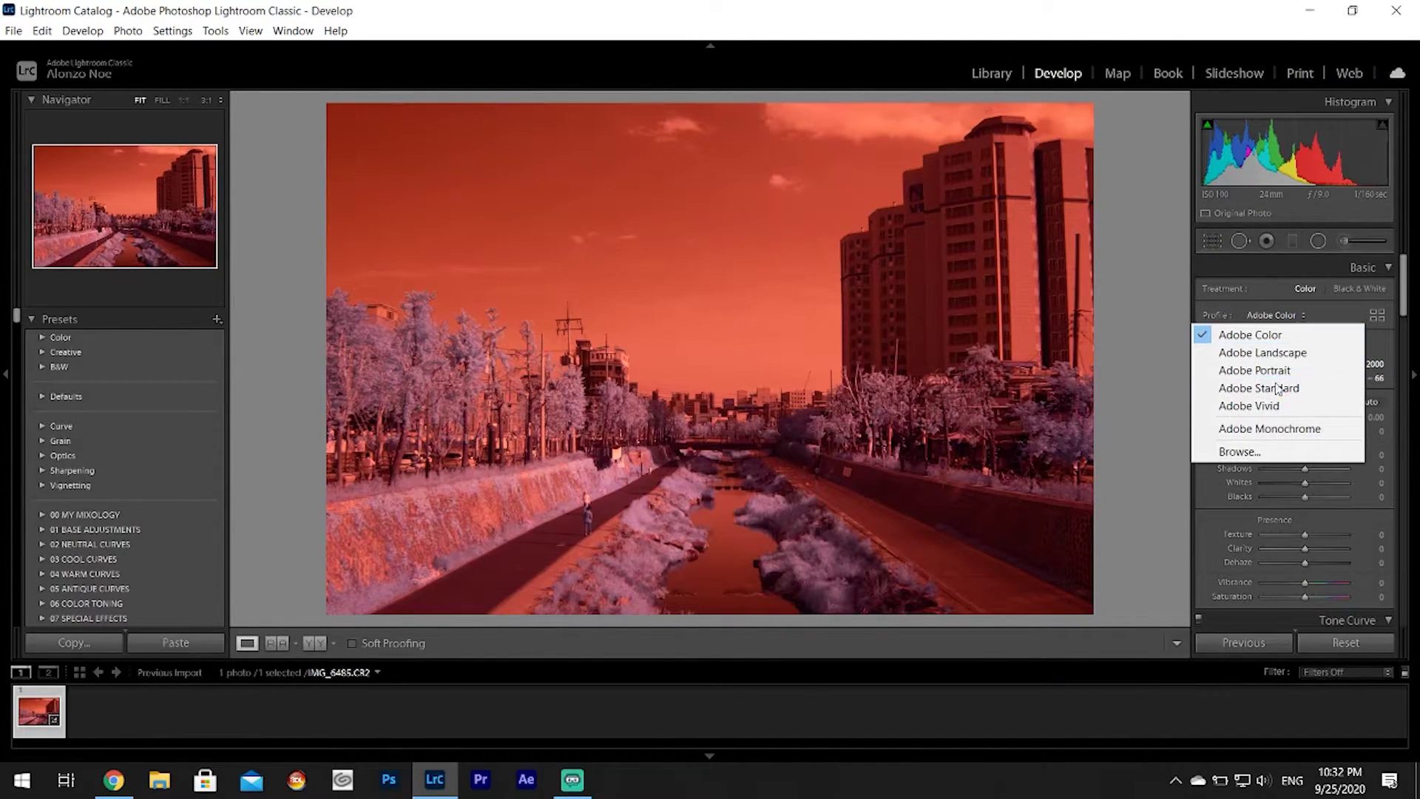
pyautogui.click(1254, 454)
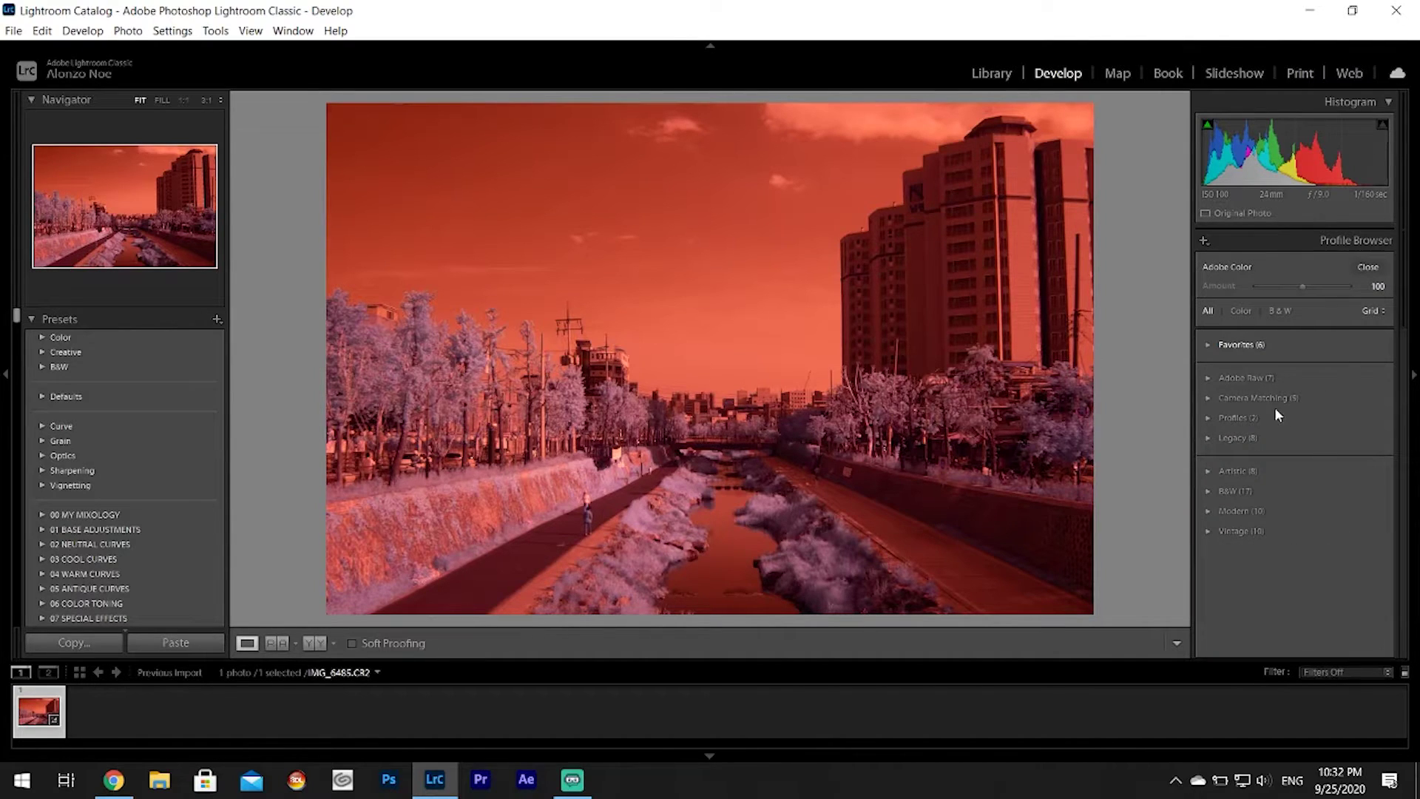
pyautogui.click(1208, 418)
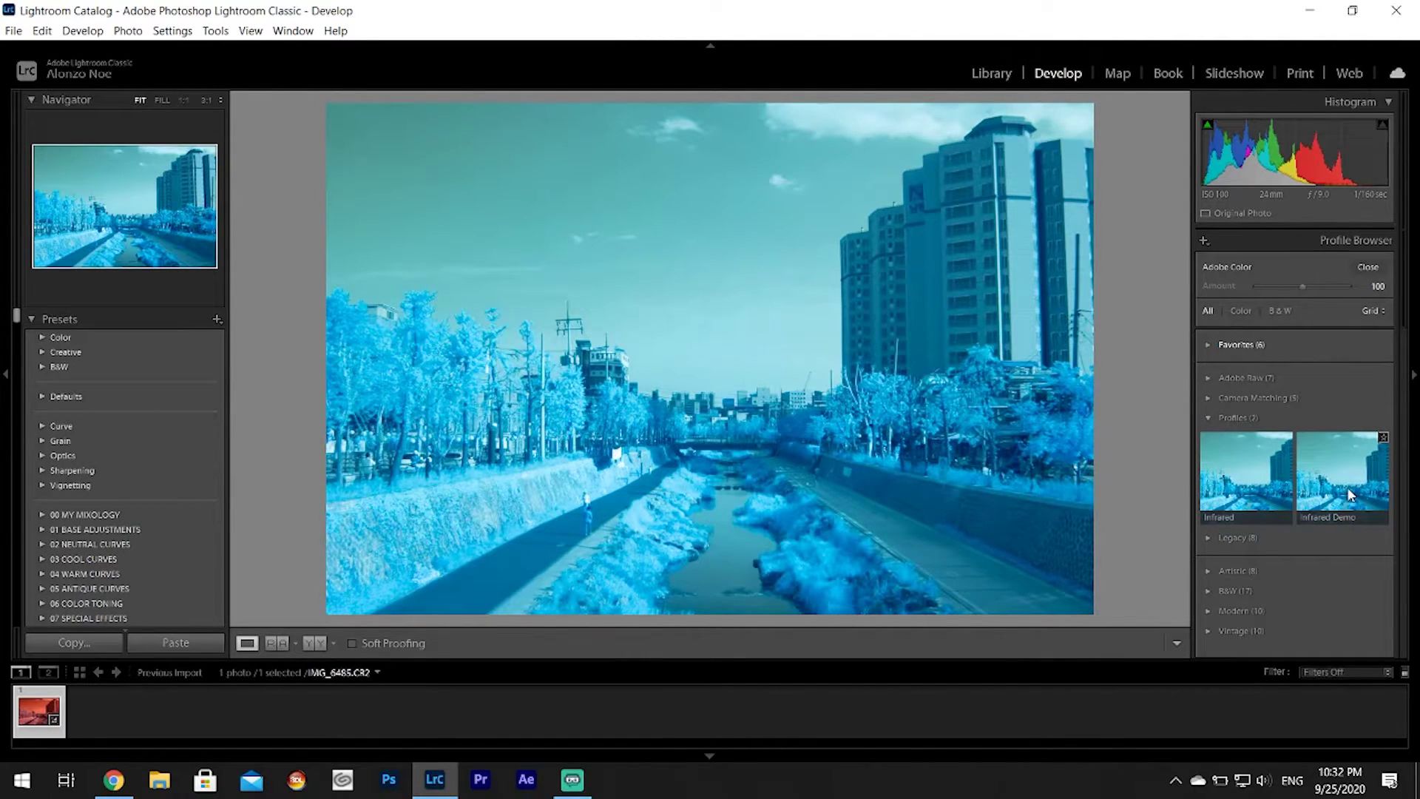
pyautogui.click(1346, 487)
pyautogui.click(1366, 268)
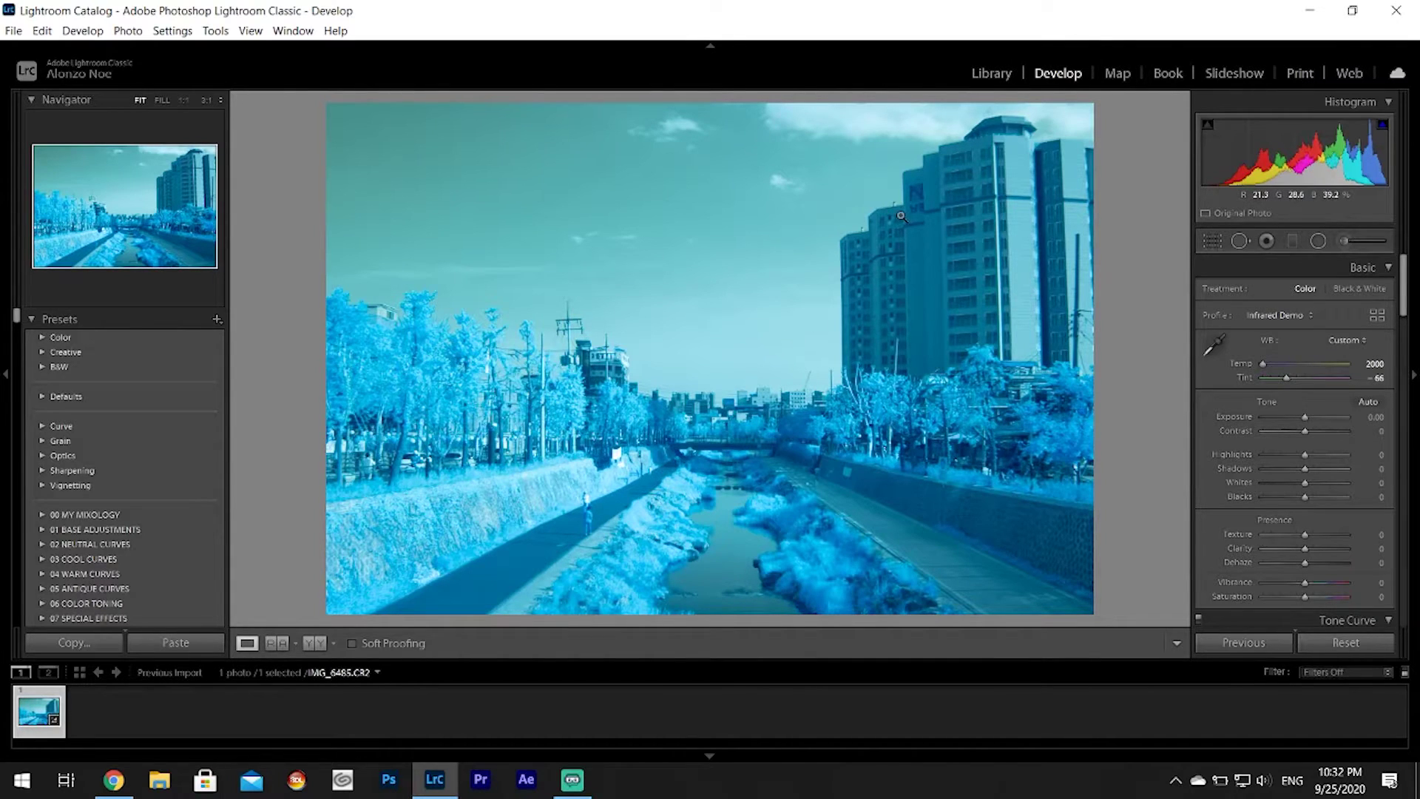
# - Set the photo's white balance by sampling the bright clouds near the upper edge as the neutral target
pyautogui.click(1212, 344)
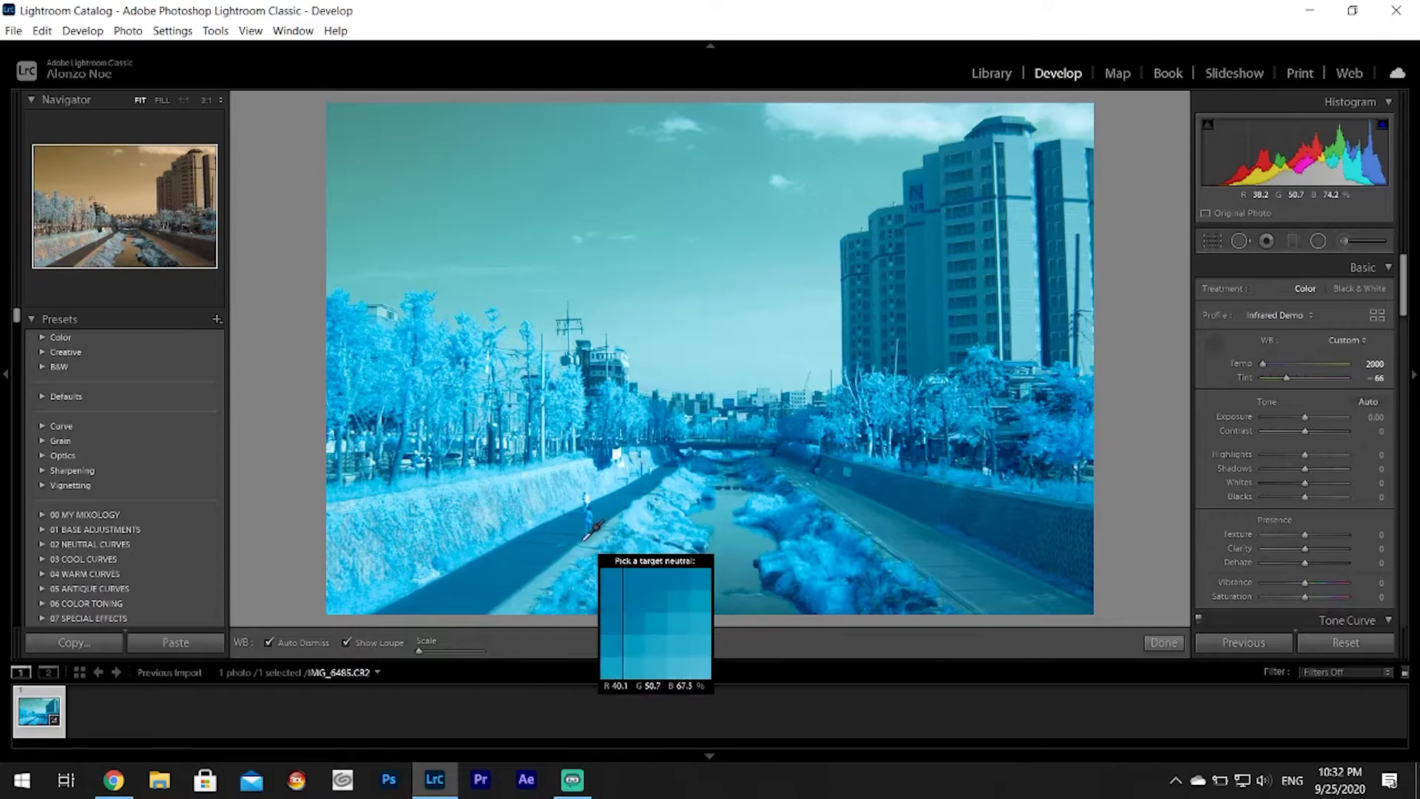
pyautogui.click(836, 116)
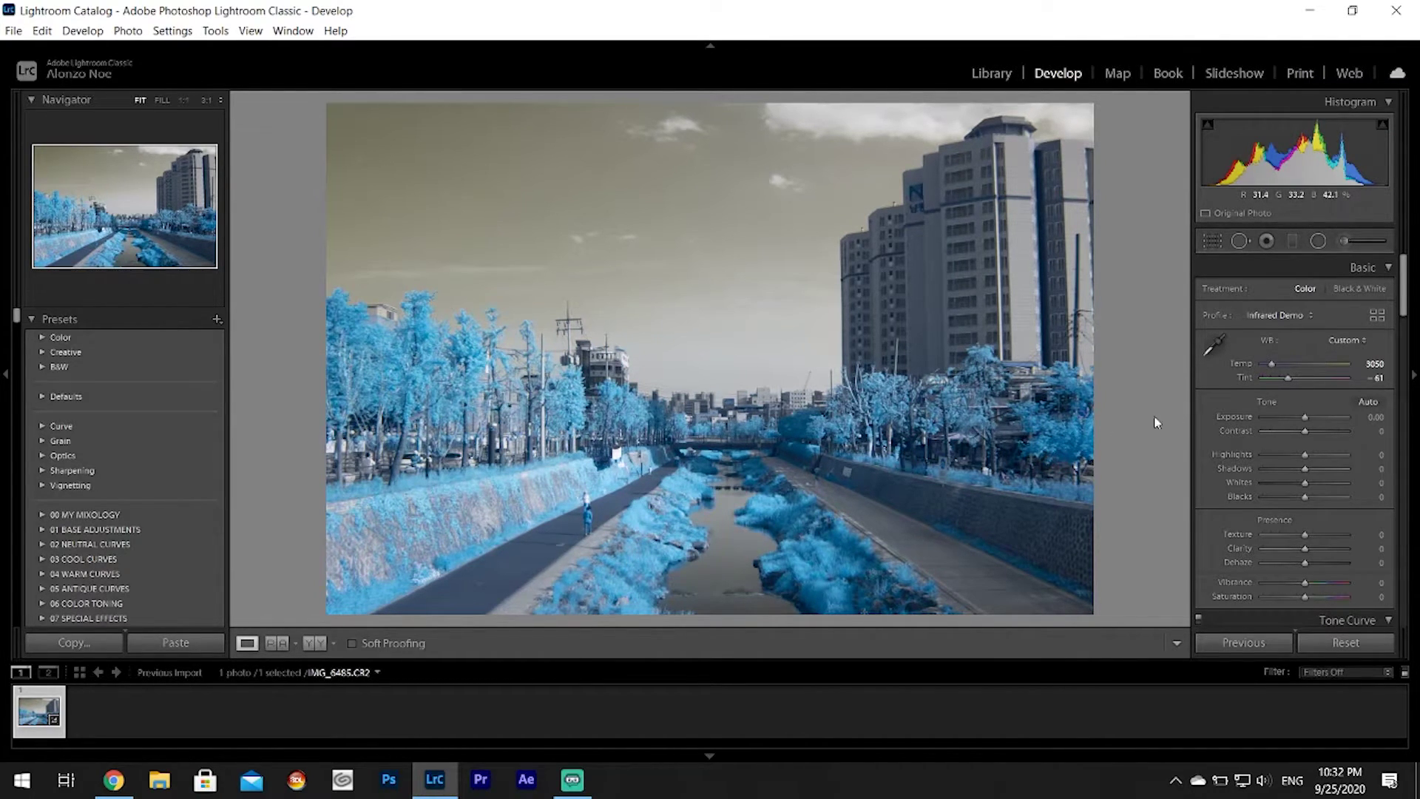
# - Try sampling the tree foliage beside the canal for white balance, and sample the bright clouds again as the neutral target
pyautogui.click(1213, 344)
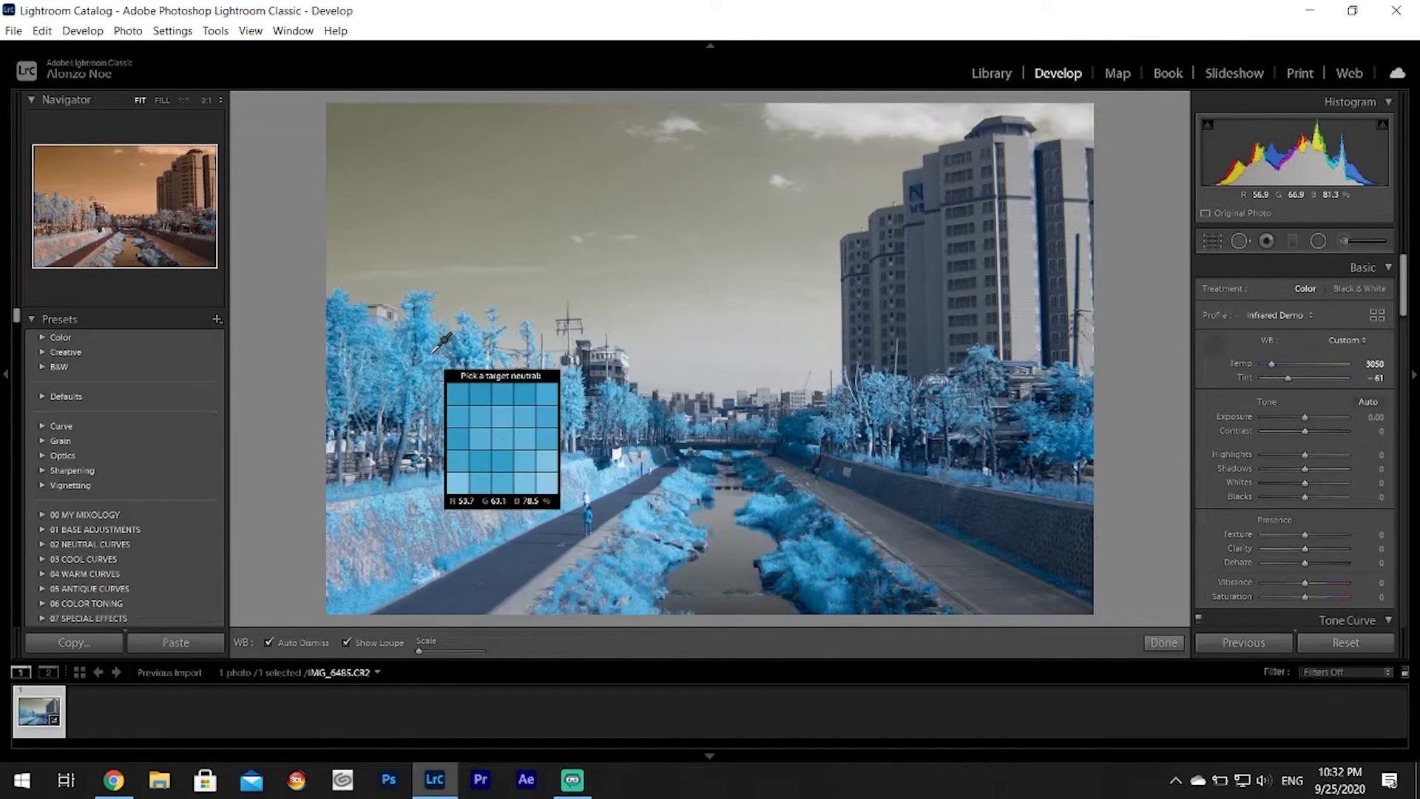
pyautogui.press('Escape')
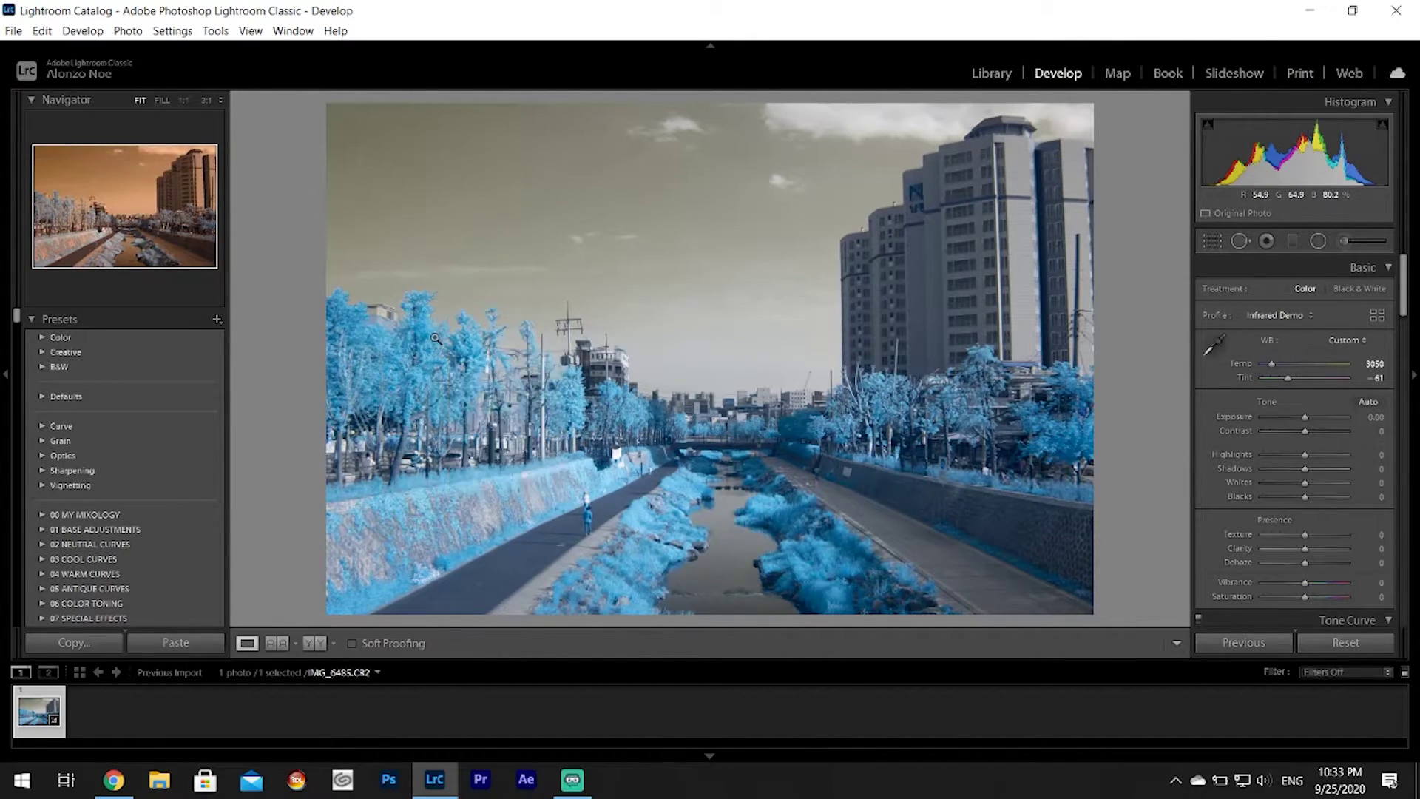
pyautogui.hotkey('ctrl', 'z')
pyautogui.click(1212, 345)
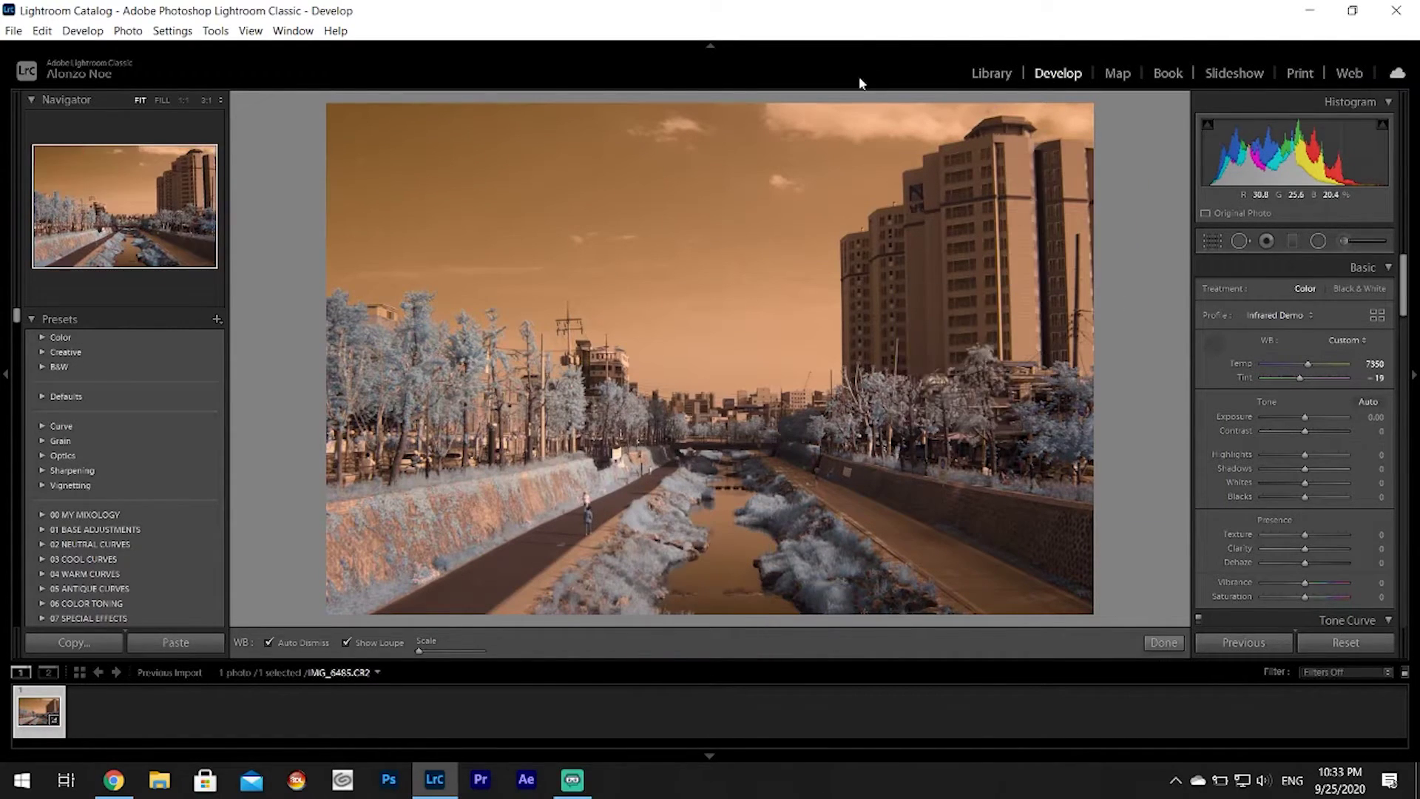
pyautogui.click(815, 115)
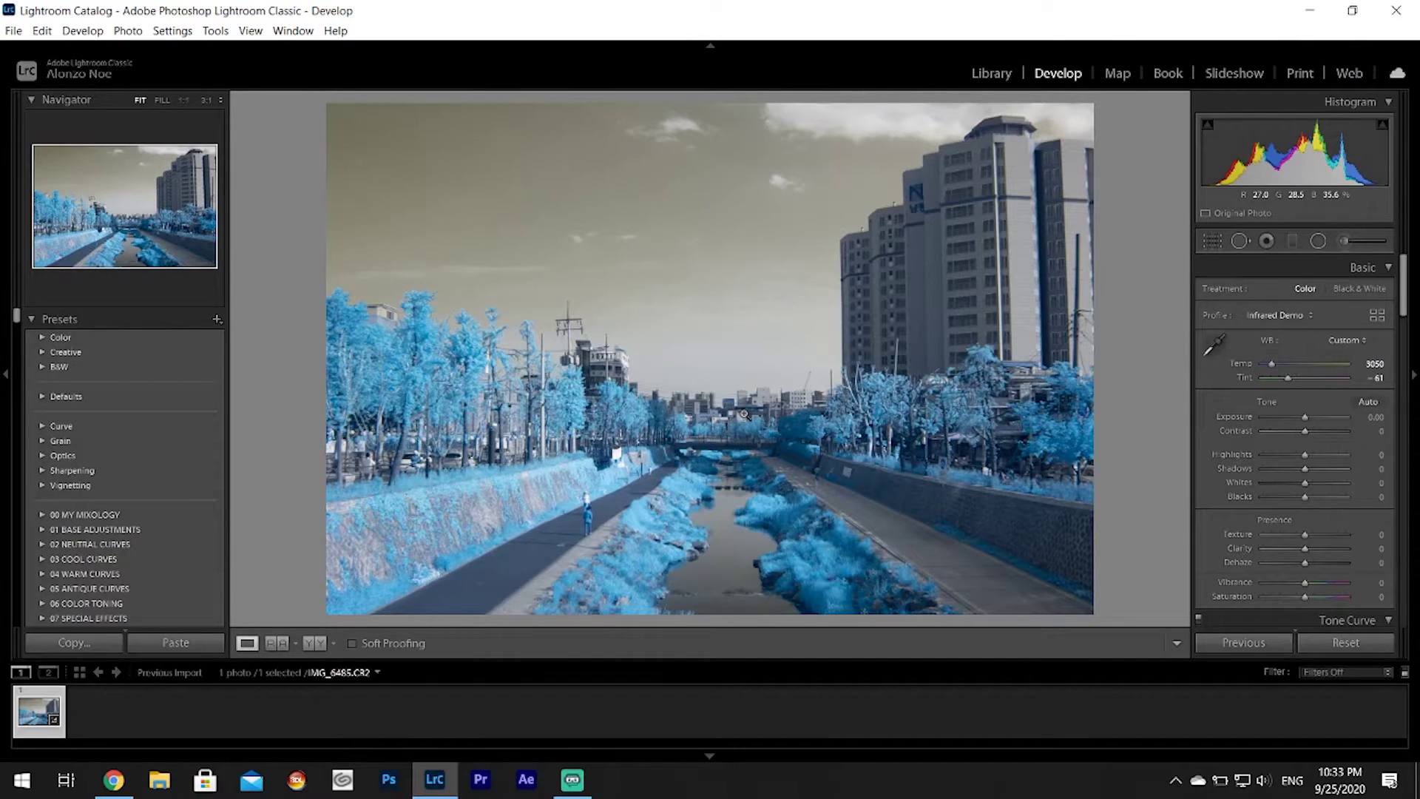
# - Send the white-balanced photo to Adobe Photoshop 2020 for editing
pyautogui.rightClick(717, 352)
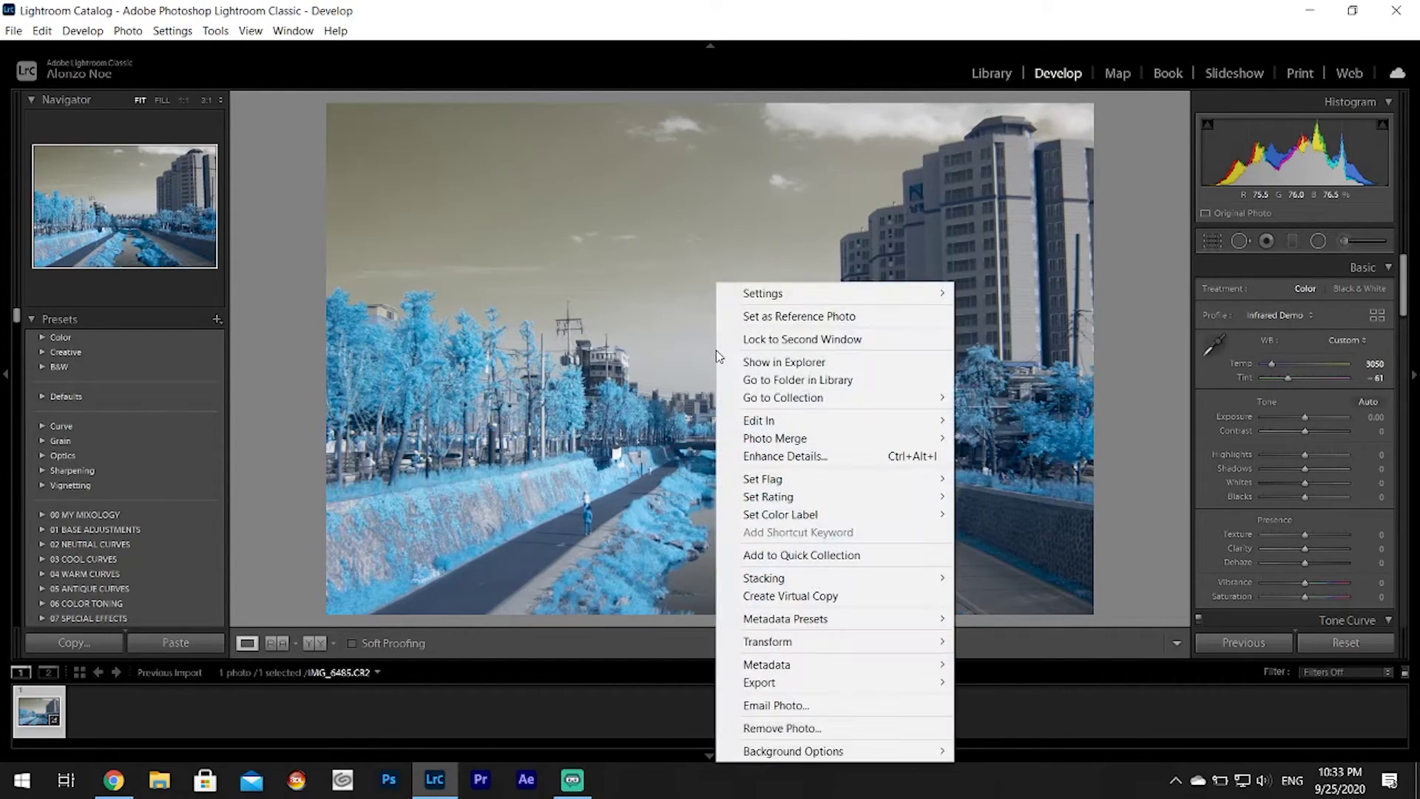
pyautogui.moveTo(785, 422)
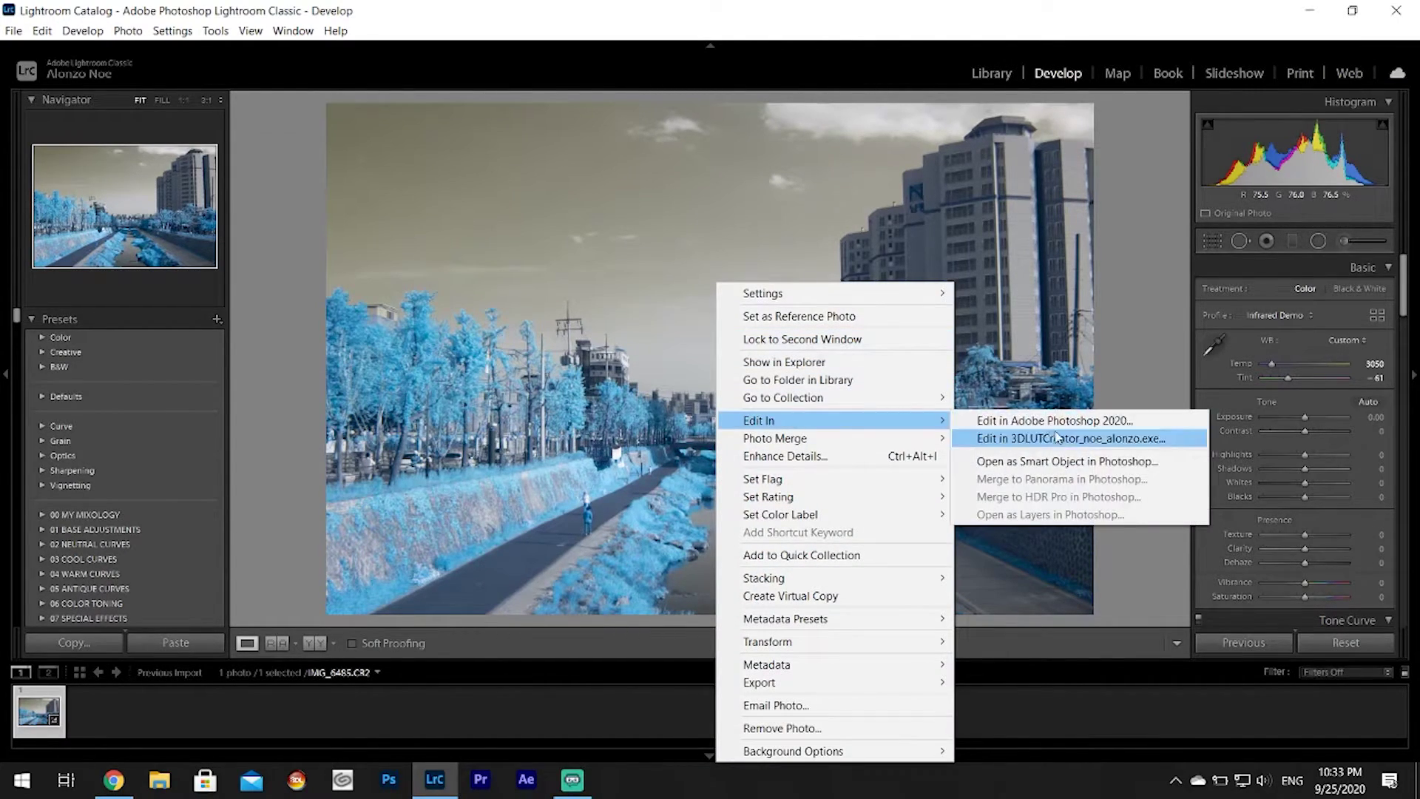
pyautogui.click(1065, 423)
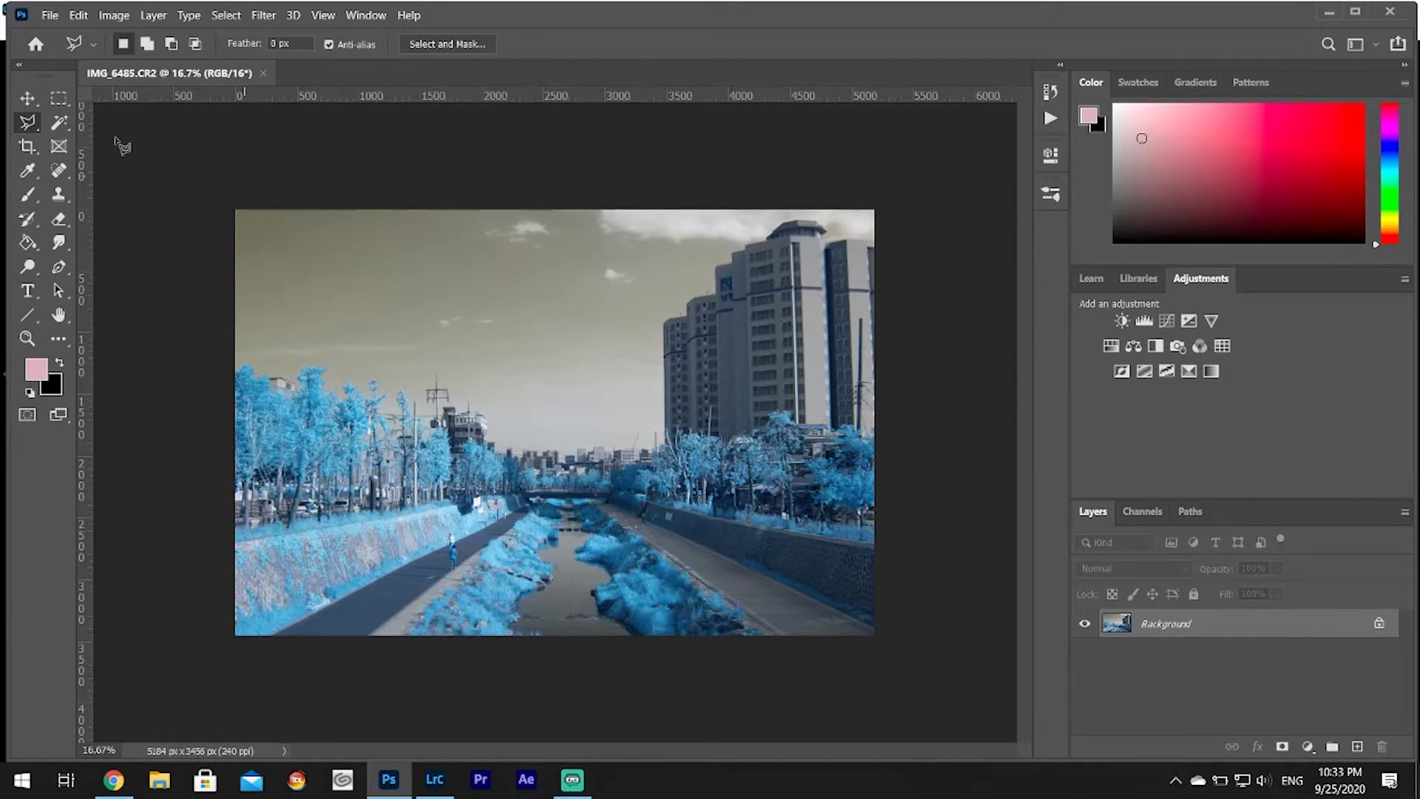
# - Open the Channel Mixer adjustment for the photo and look through its output channels, ending on Red
pyautogui.click(111, 16)
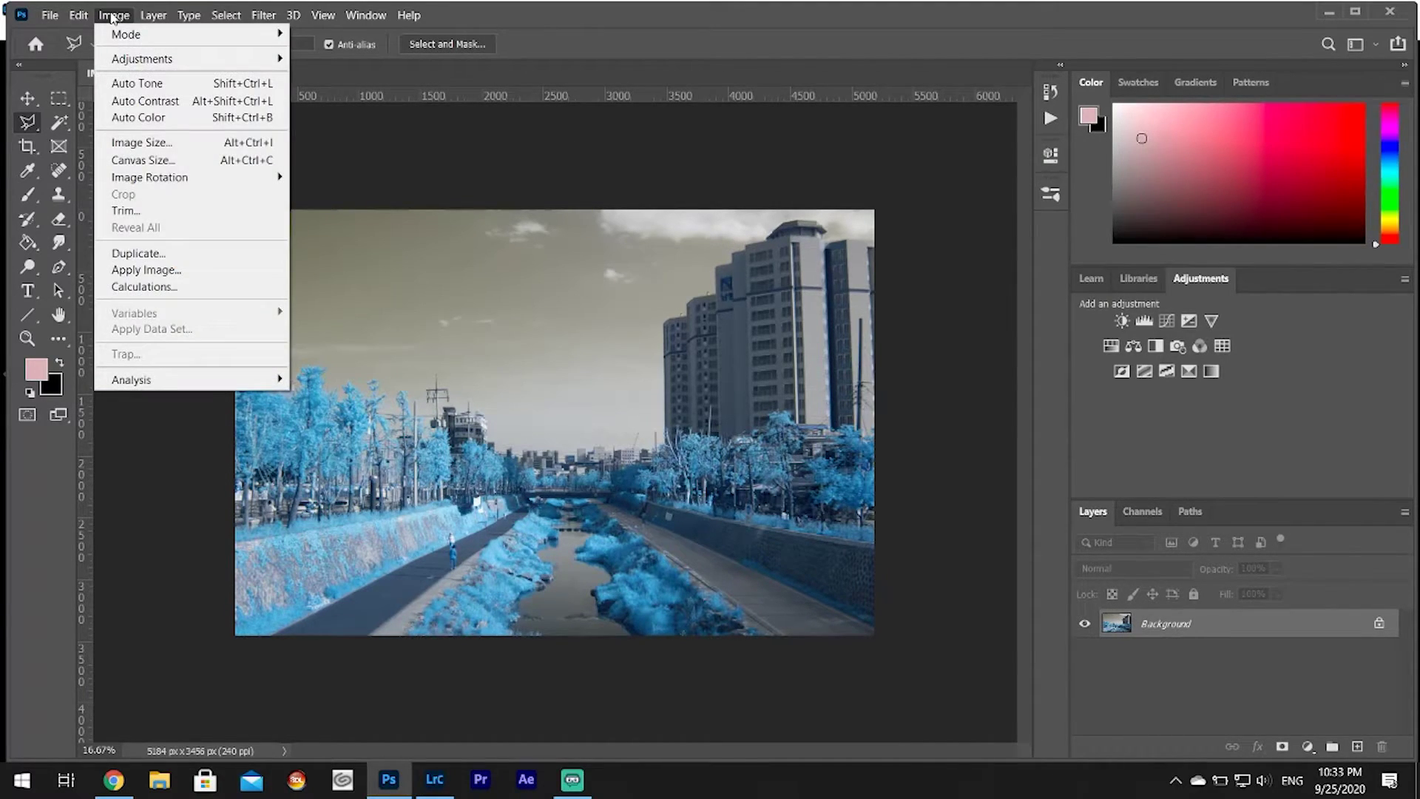
pyautogui.moveTo(141, 61)
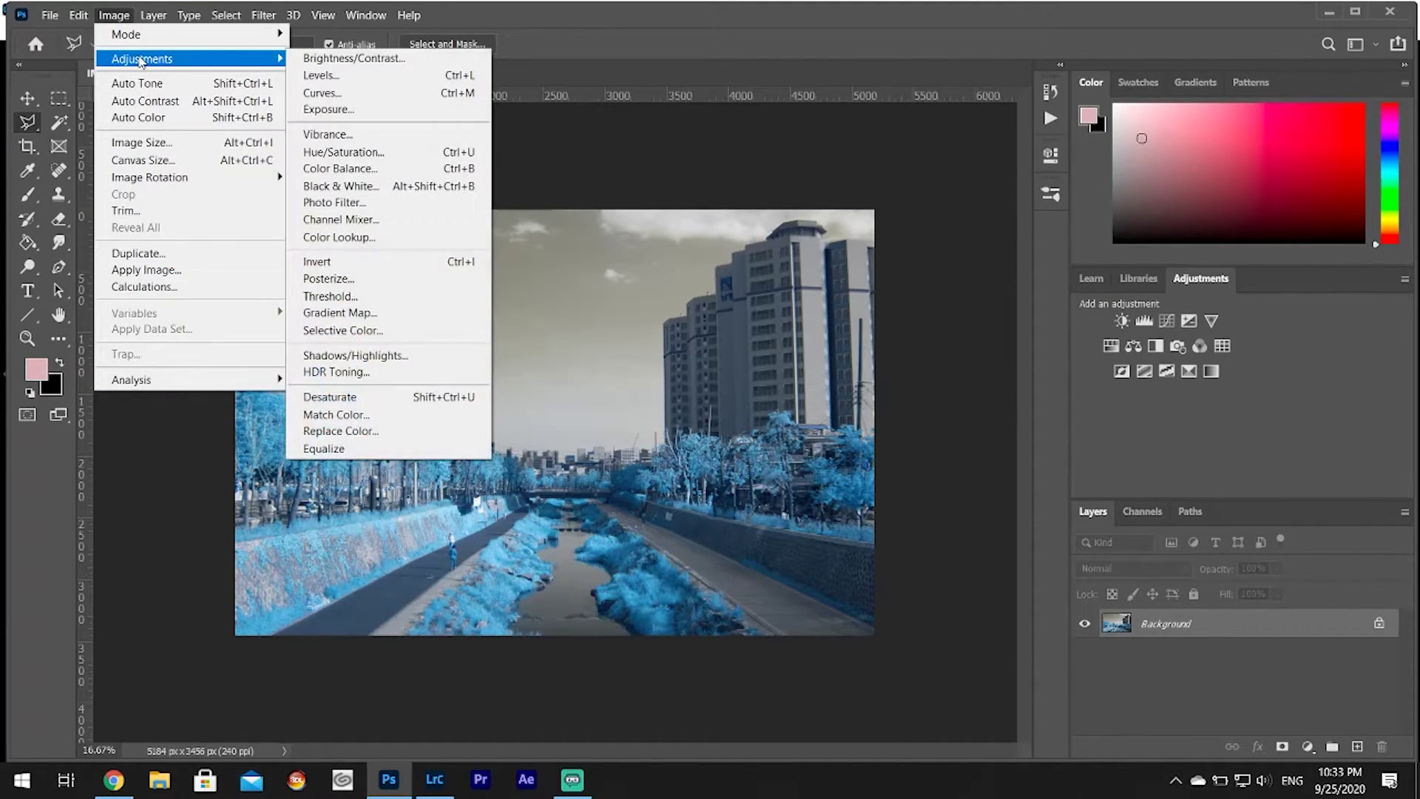
pyautogui.click(366, 221)
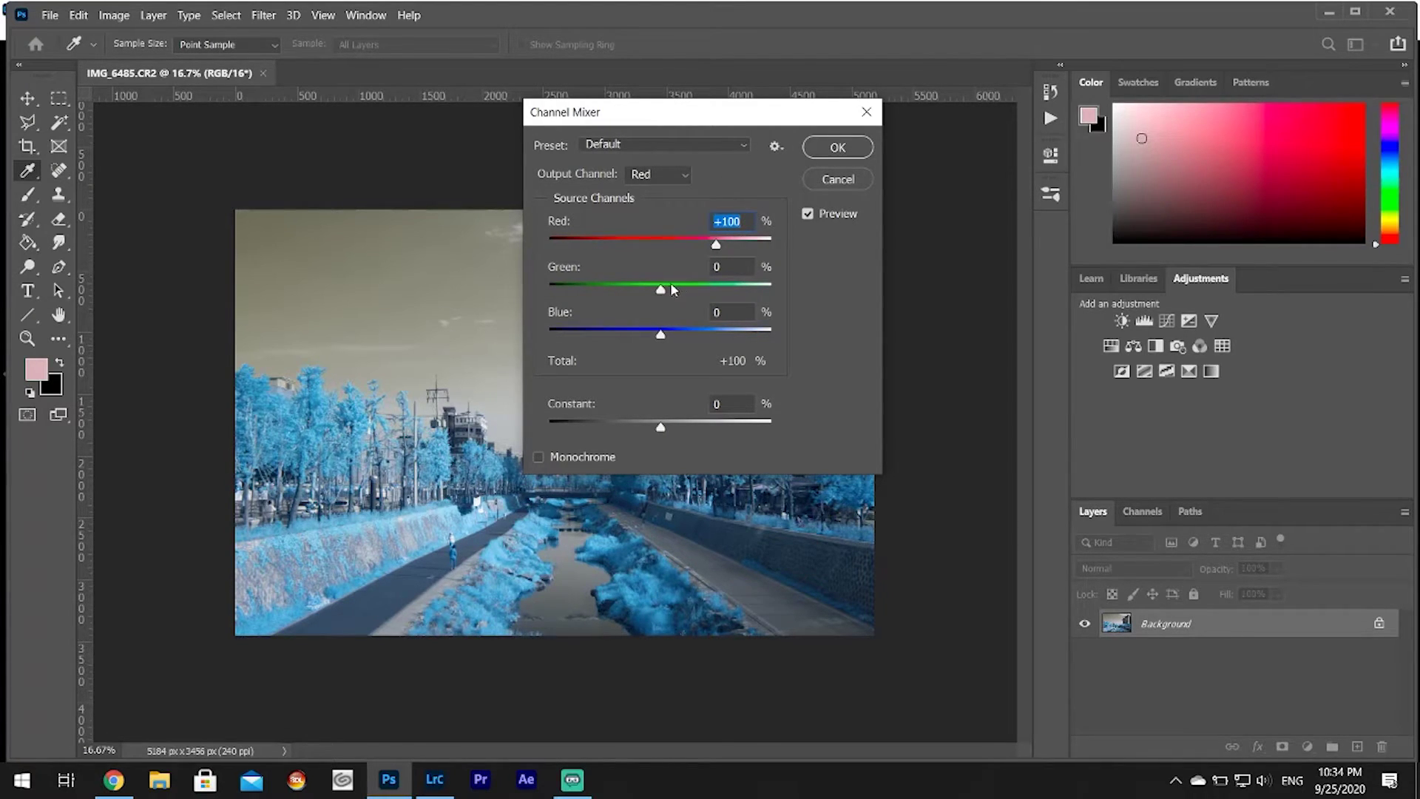
pyautogui.click(684, 177)
pyautogui.click(665, 204)
pyautogui.click(664, 178)
pyautogui.click(664, 221)
pyautogui.click(675, 176)
pyautogui.click(666, 191)
# - For the Red output channel, set Red to 0%, Blue to +100% and Green to 0%
pyautogui.moveTo(742, 221); pyautogui.dragTo(705, 222)
pyautogui.write('0')
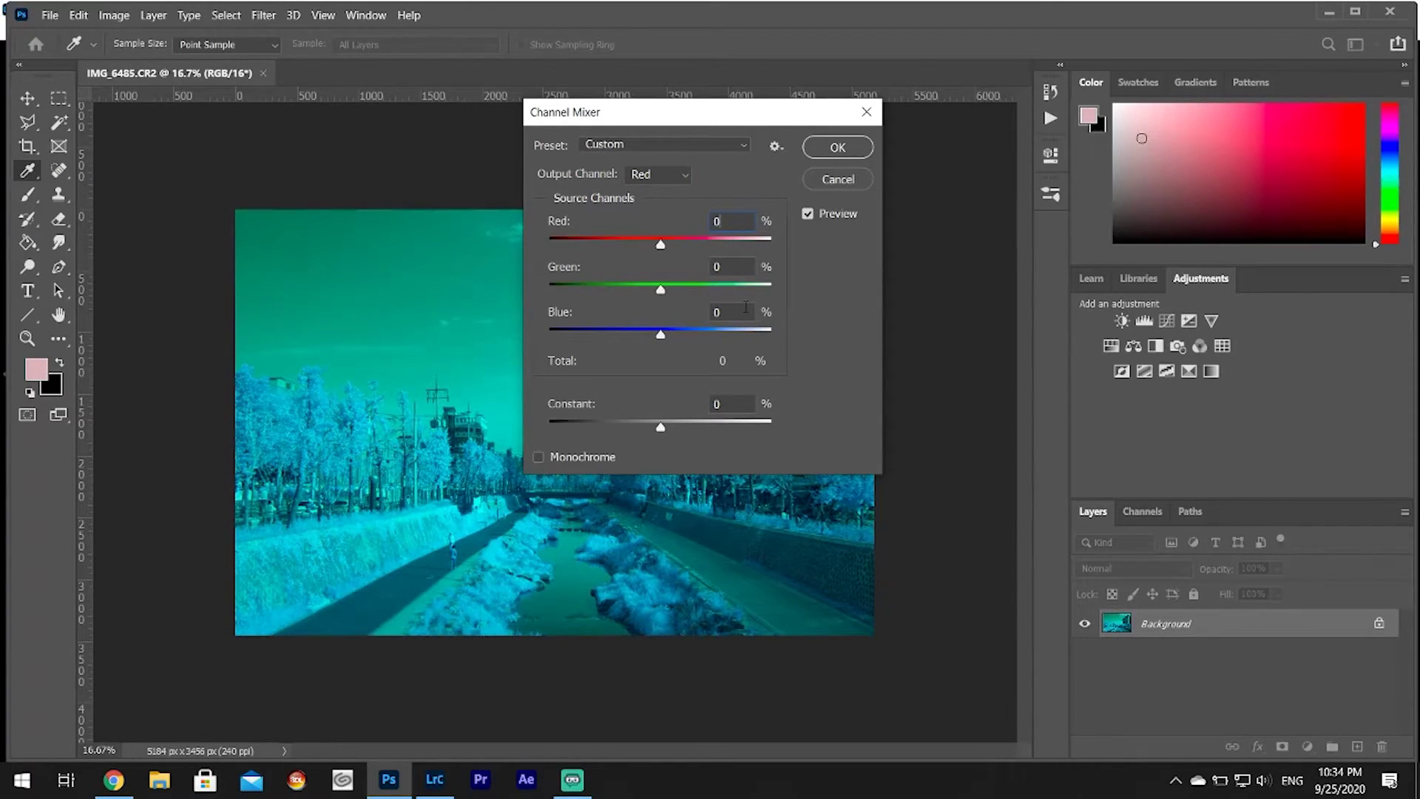
pyautogui.write('100')
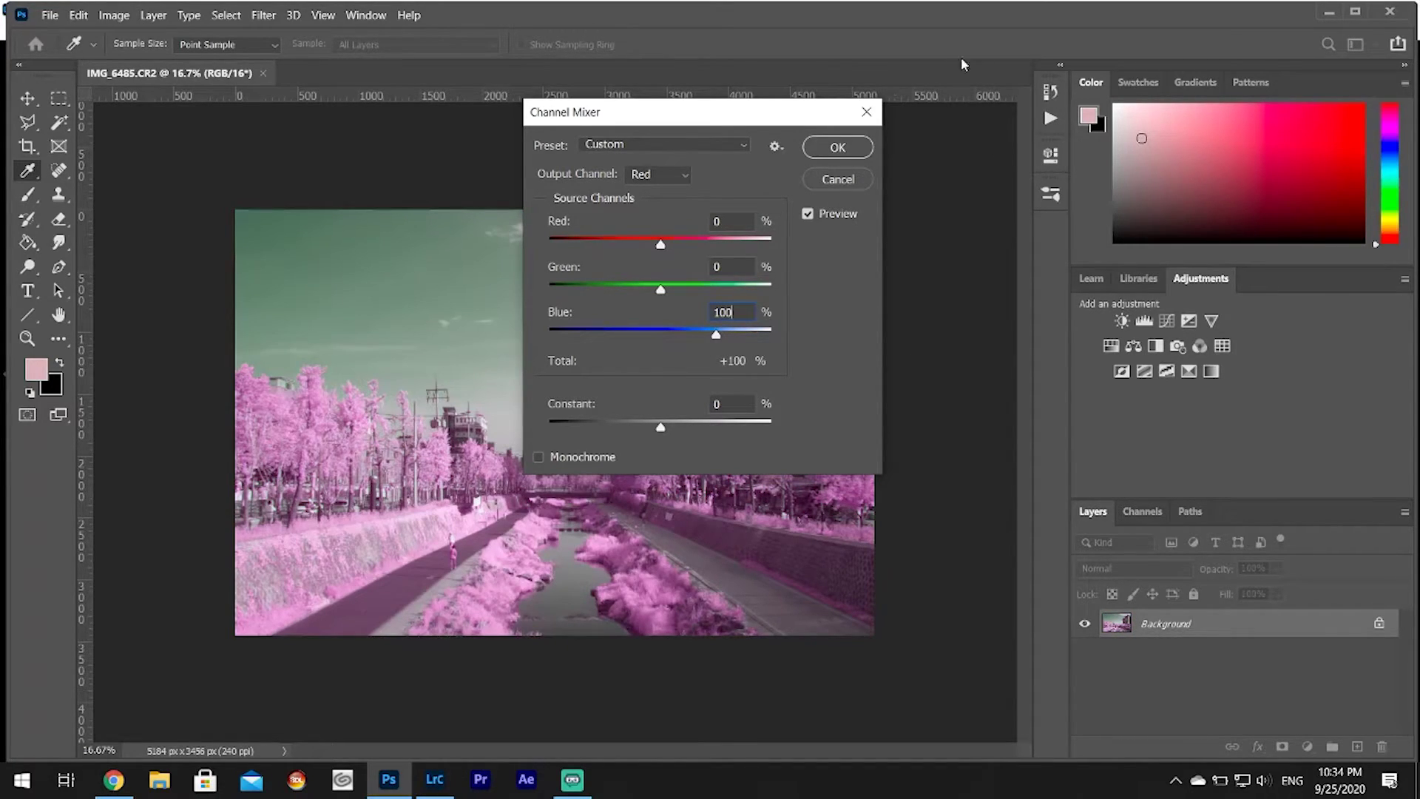
pyautogui.moveTo(751, 123); pyautogui.dragTo(1031, 128)
pyautogui.moveTo(941, 296); pyautogui.dragTo(1047, 296)
pyautogui.write('0')
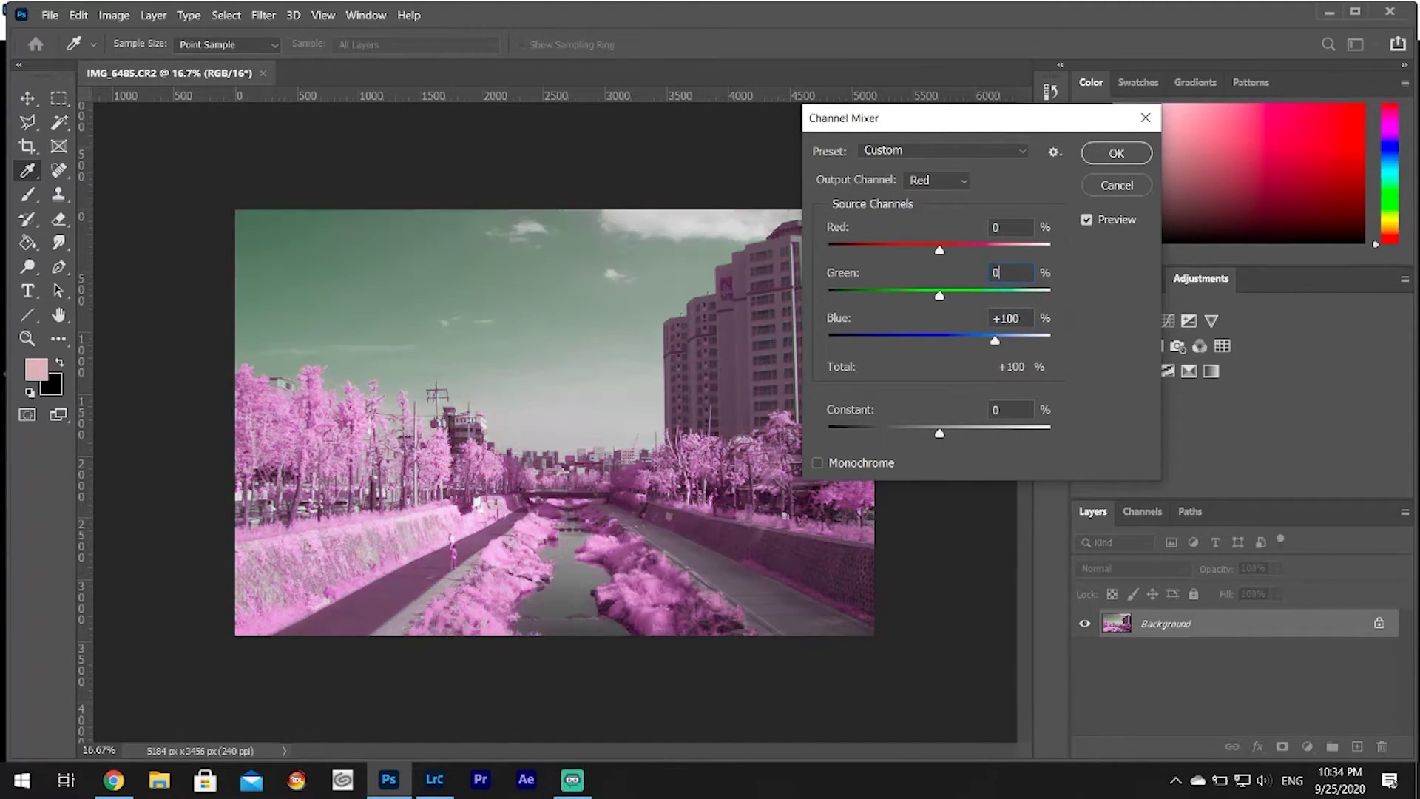
# - For the Blue output channel, set Red to +100% and Blue to 0%, and apply the Channel Mixer adjustment
pyautogui.click(950, 181)
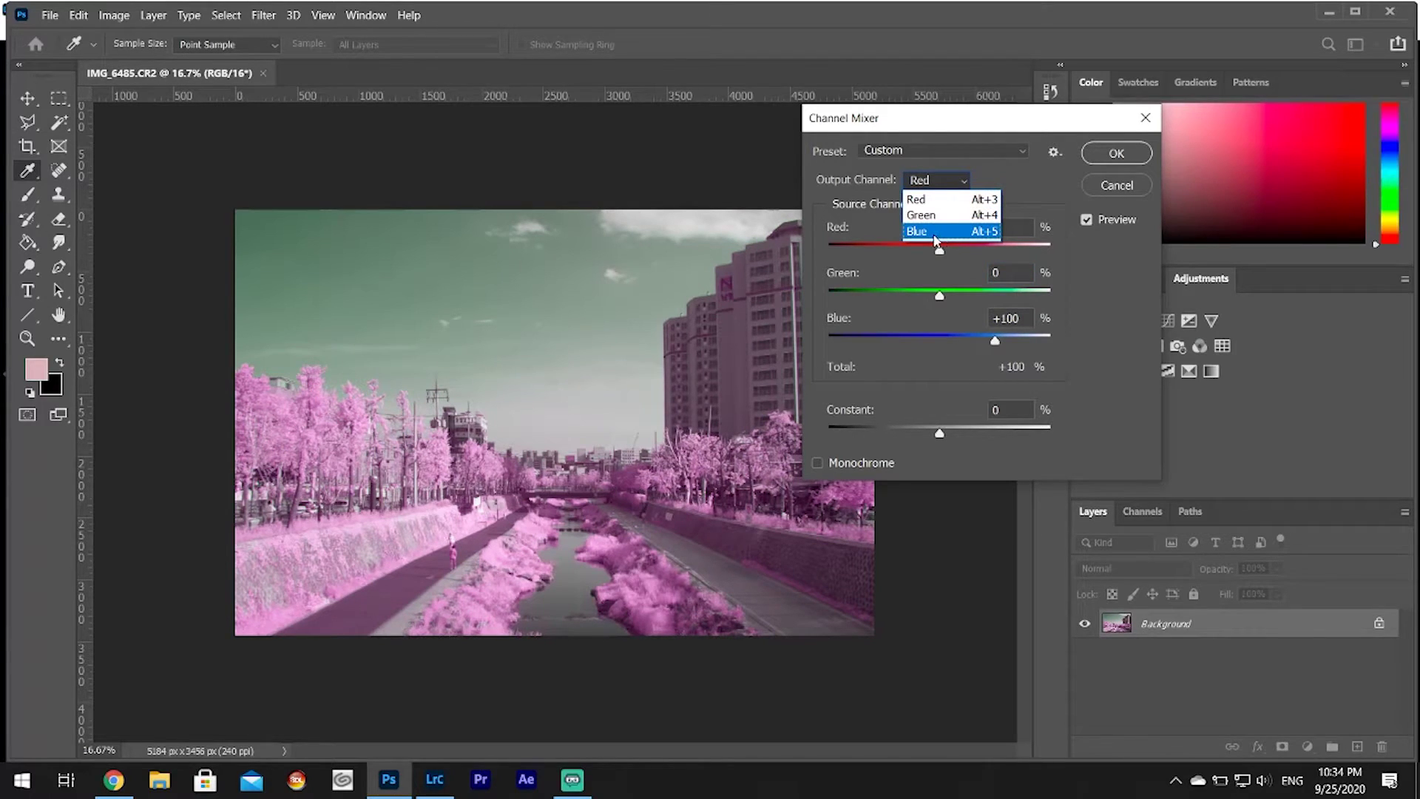
pyautogui.click(936, 231)
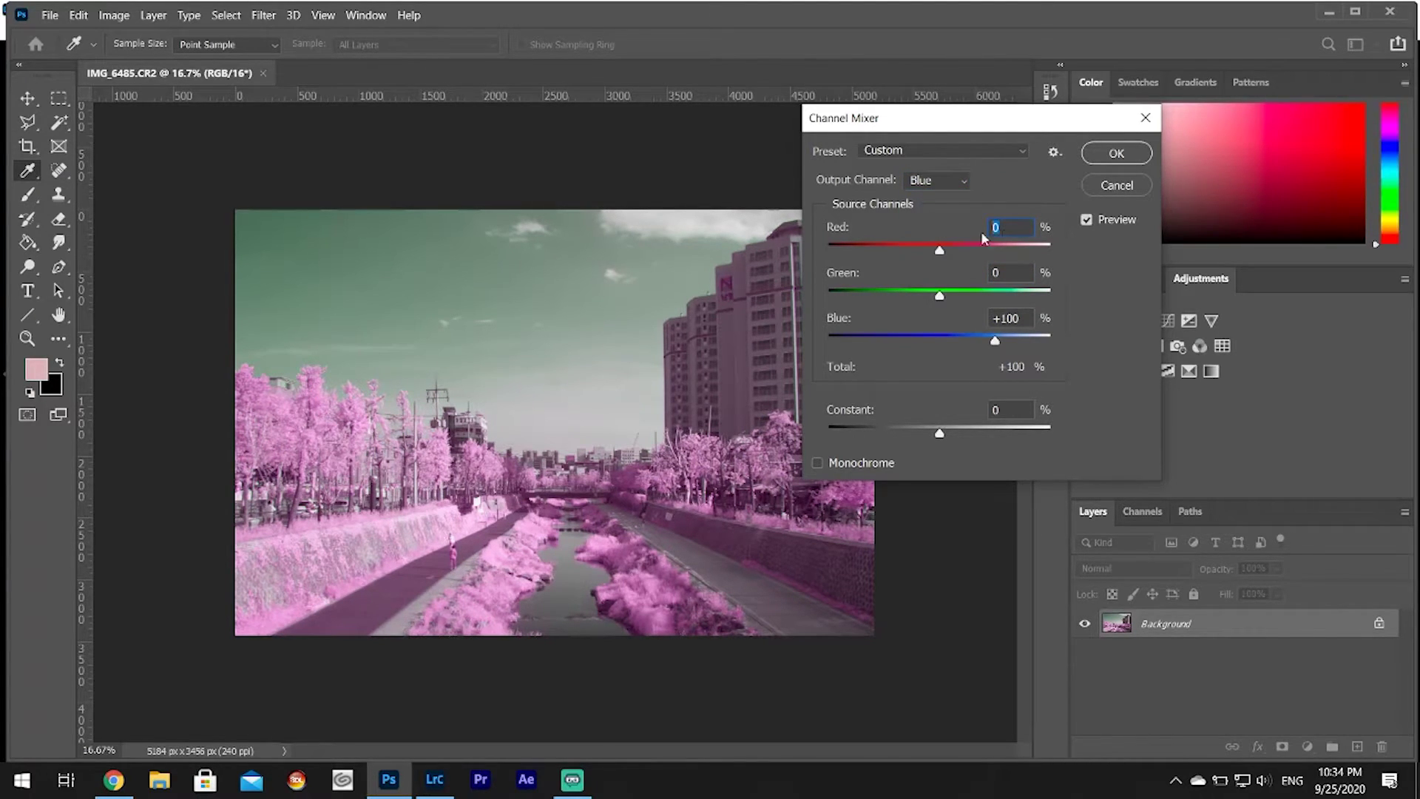
pyautogui.write('100')
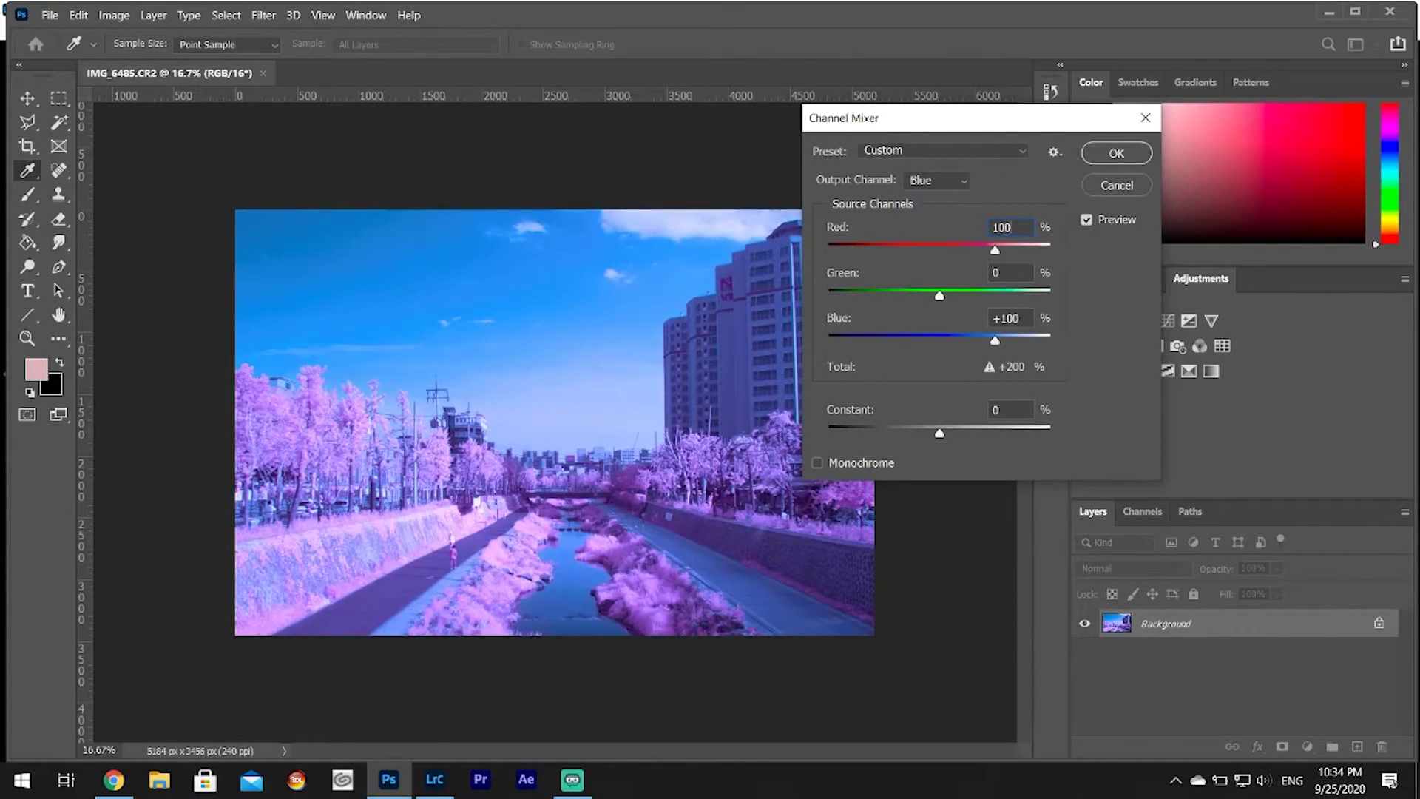
pyautogui.moveTo(1023, 316); pyautogui.dragTo(978, 317)
pyautogui.write('0')
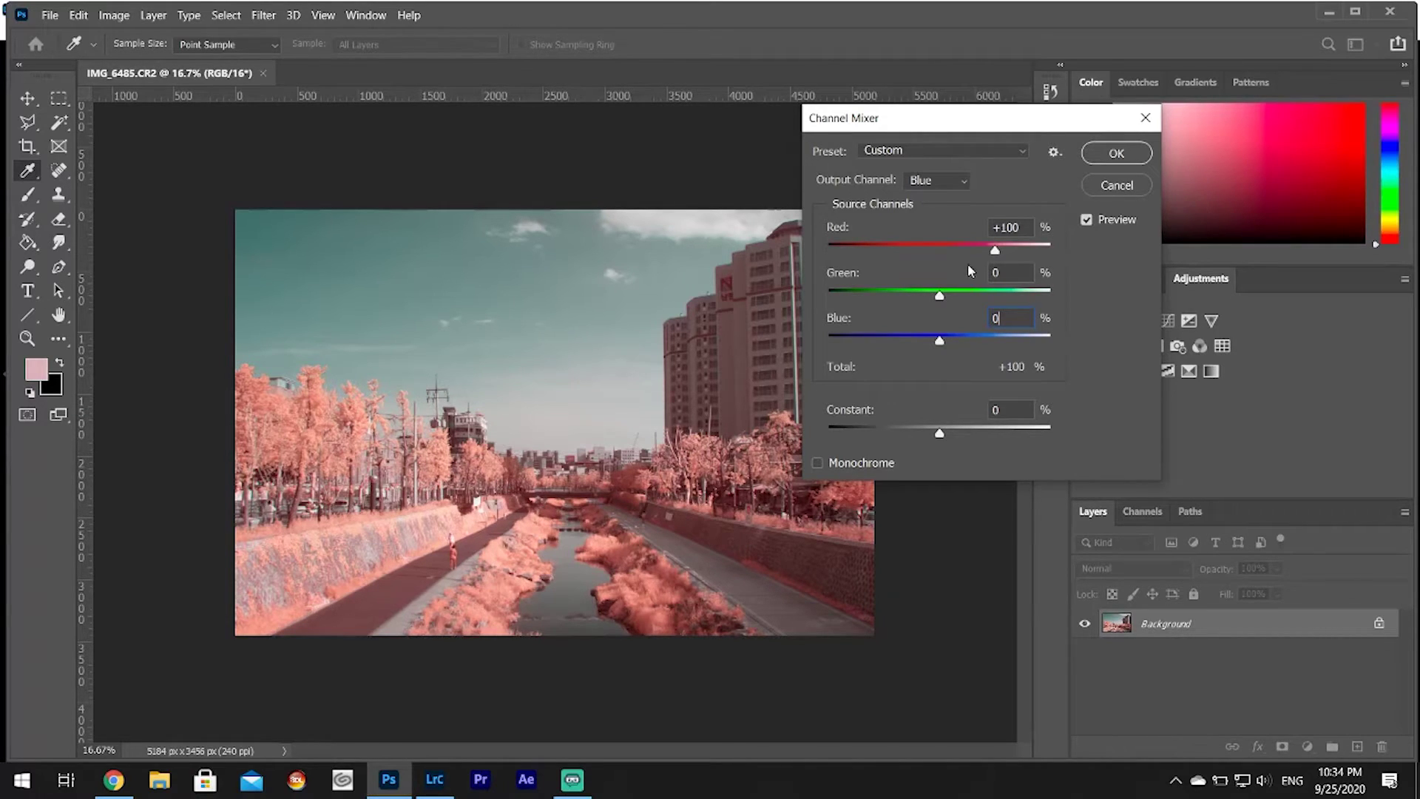
pyautogui.click(963, 179)
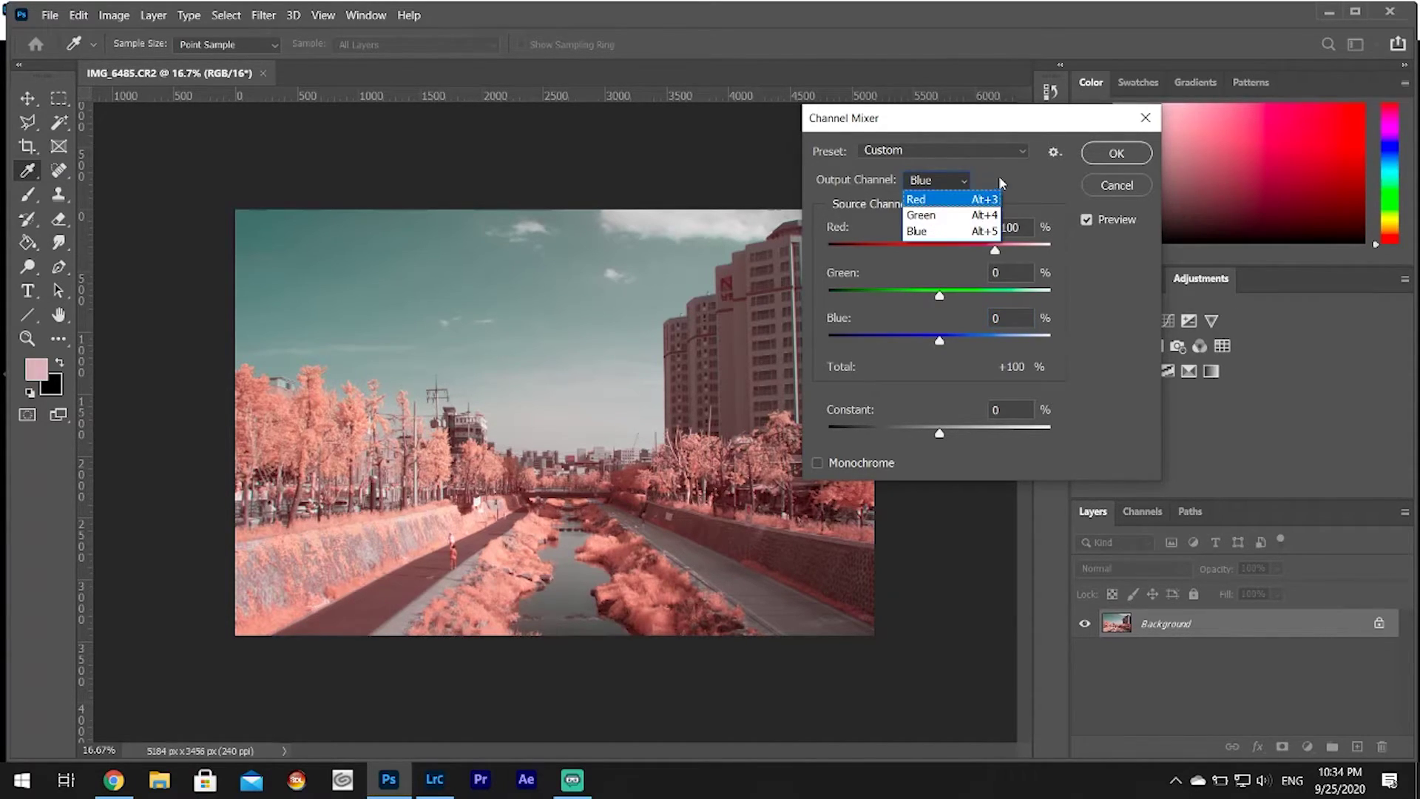
pyautogui.click(1055, 168)
pyautogui.click(1115, 154)
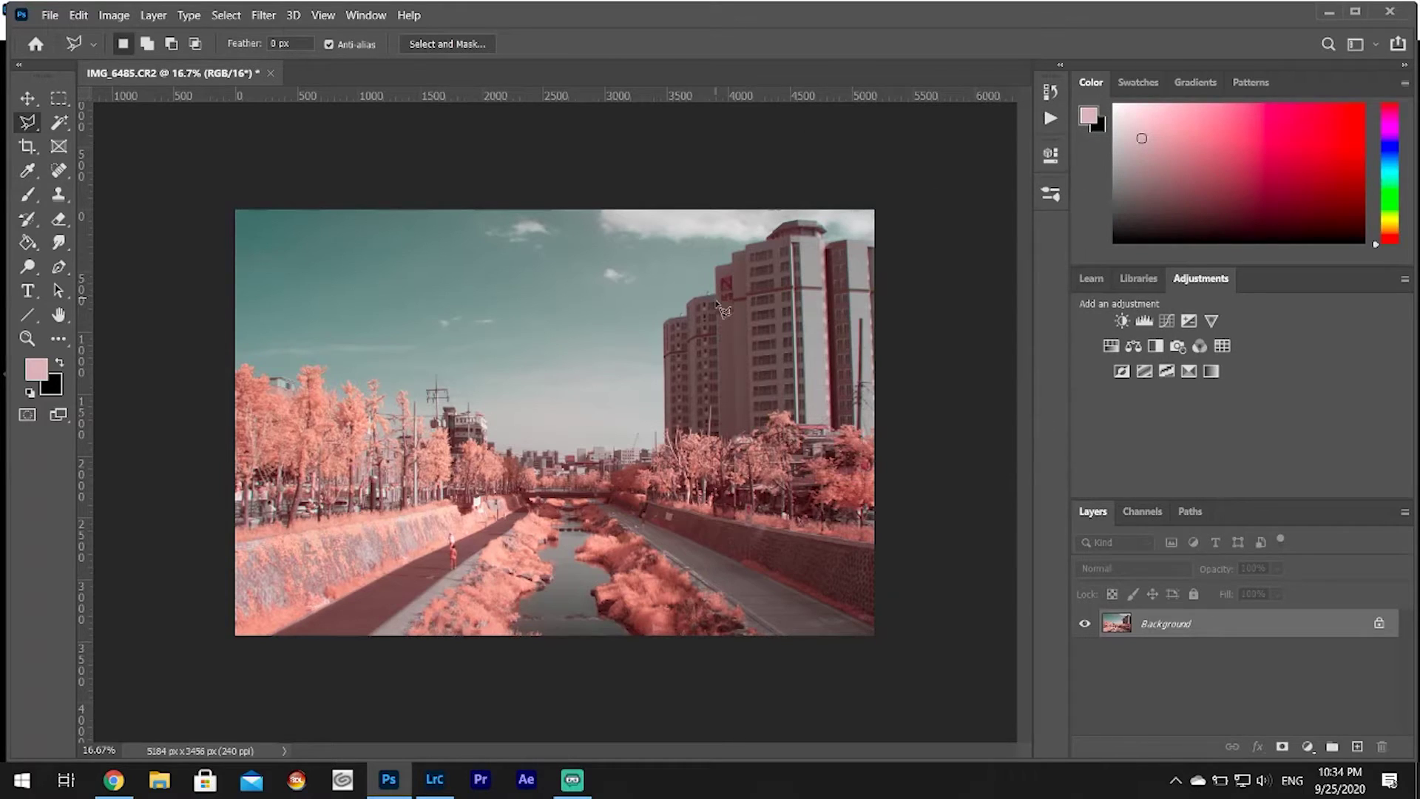
# - Save the channel-swapped photo and switch to Lightroom Classic to compare the edited TIFF with the original CR2 photo
pyautogui.click(64, 15)
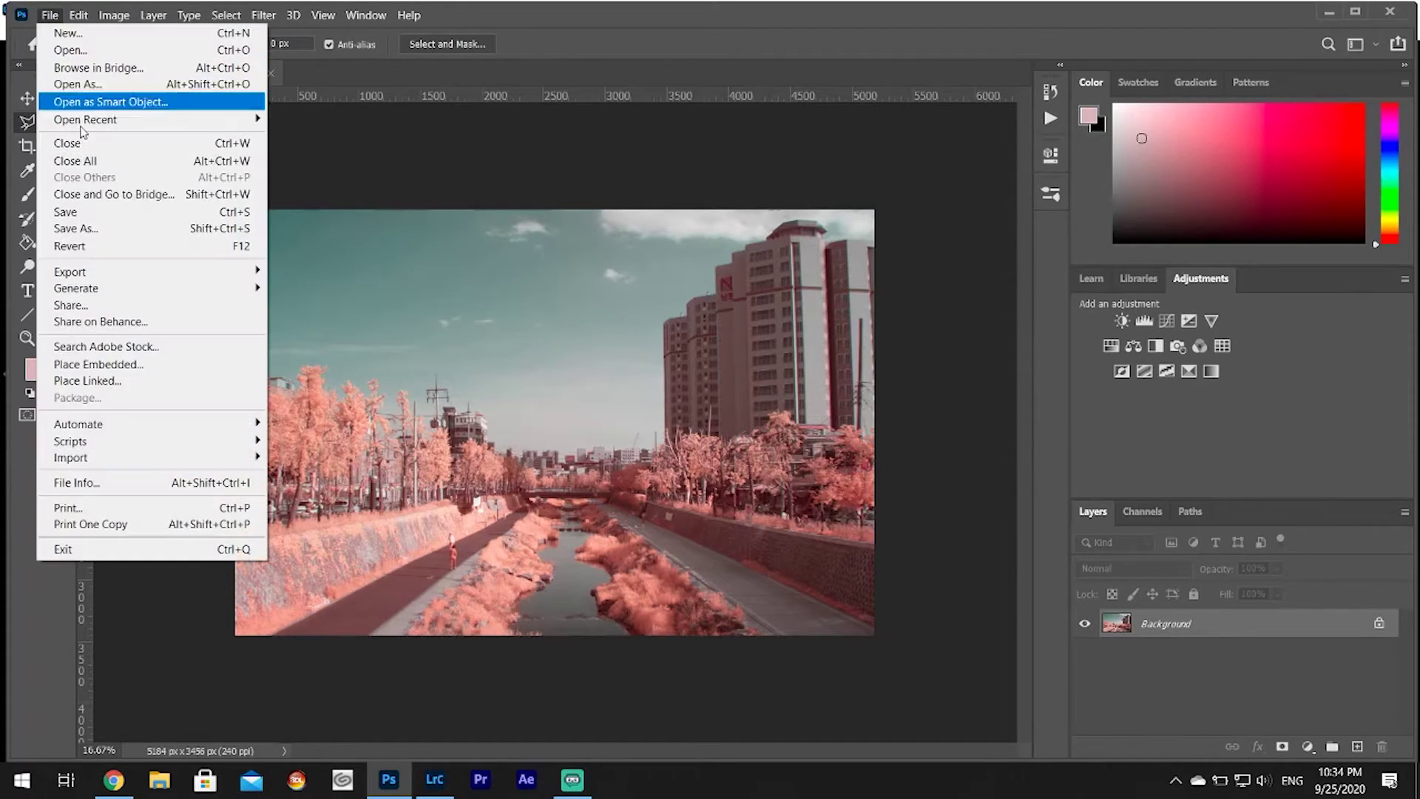
pyautogui.click(53, 209)
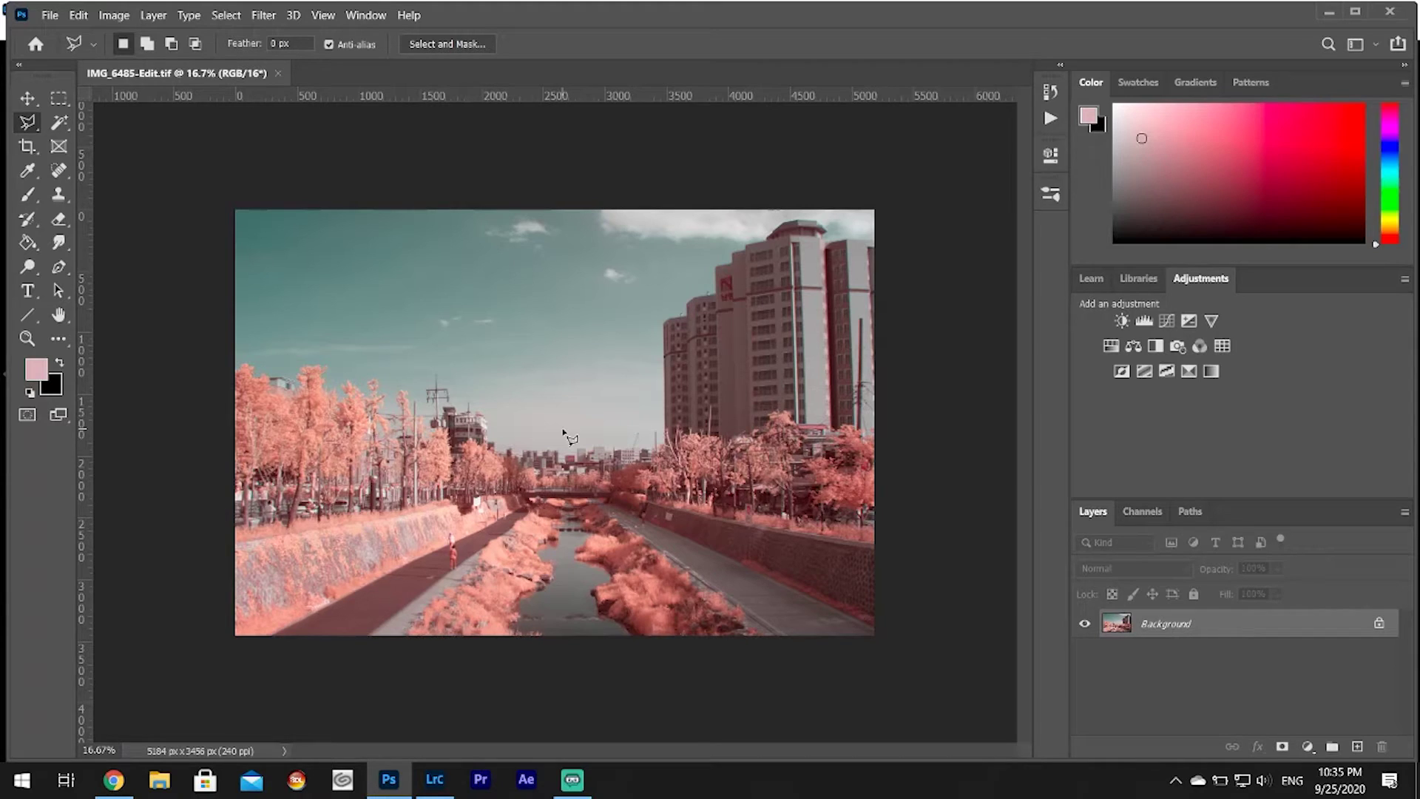
pyautogui.click(434, 779)
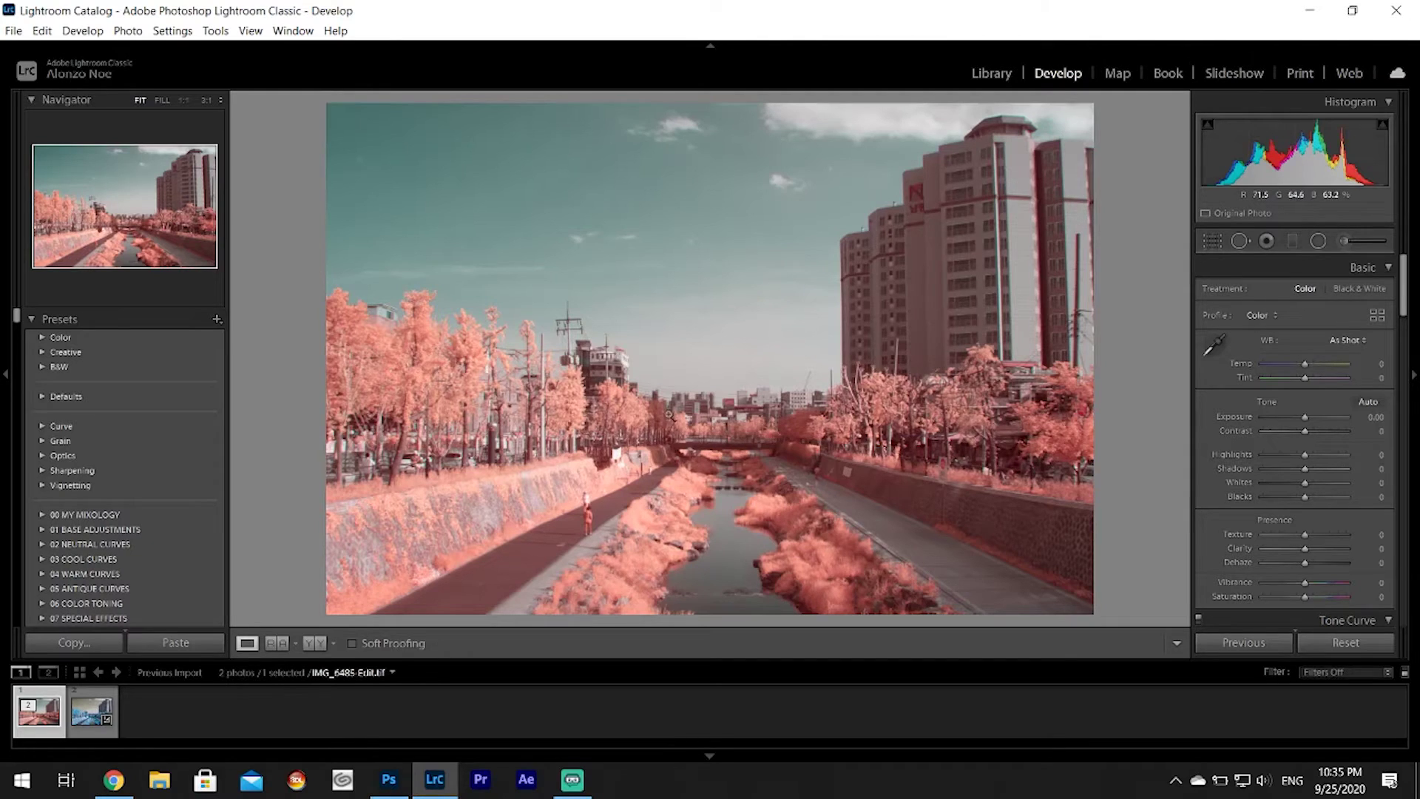
pyautogui.press('Right')
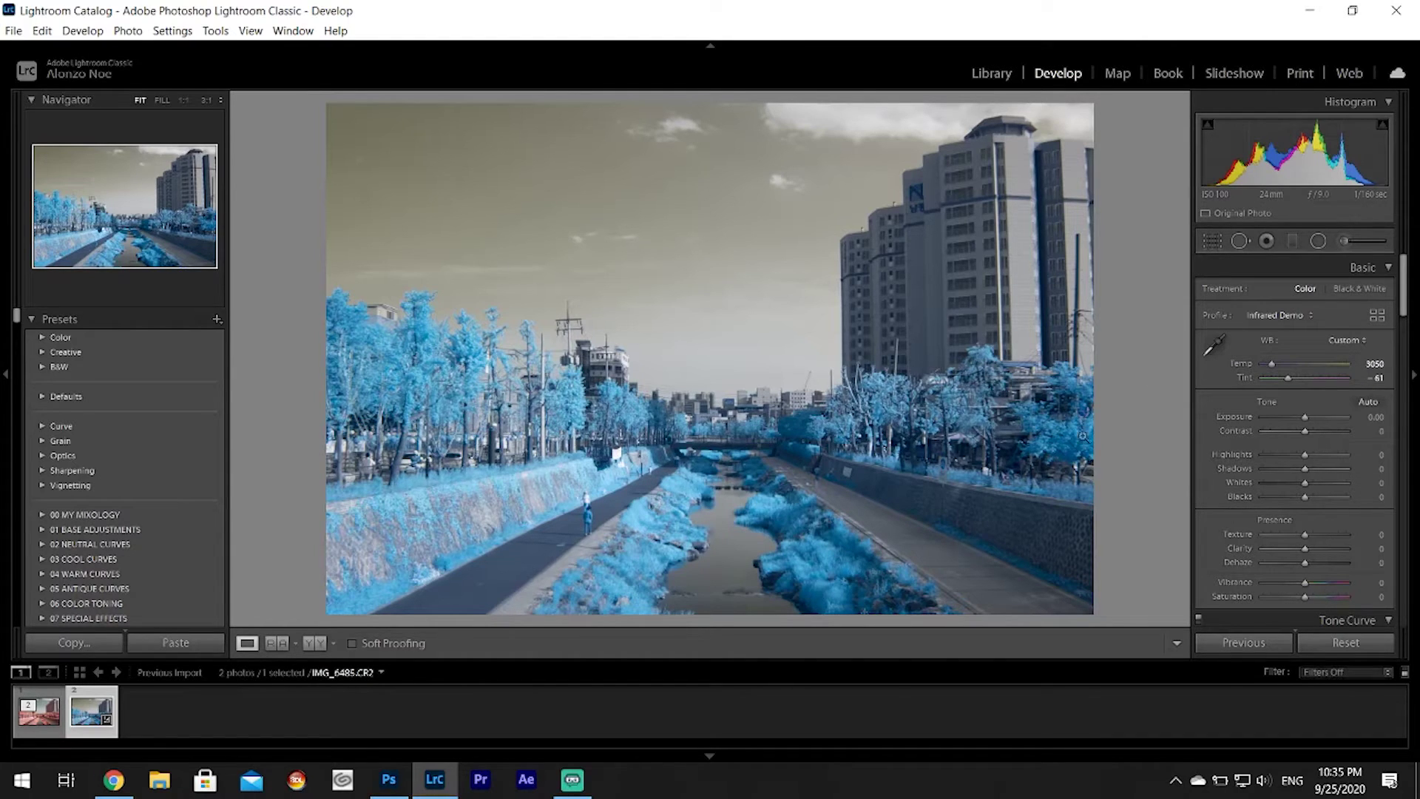
pyautogui.click(34, 710)
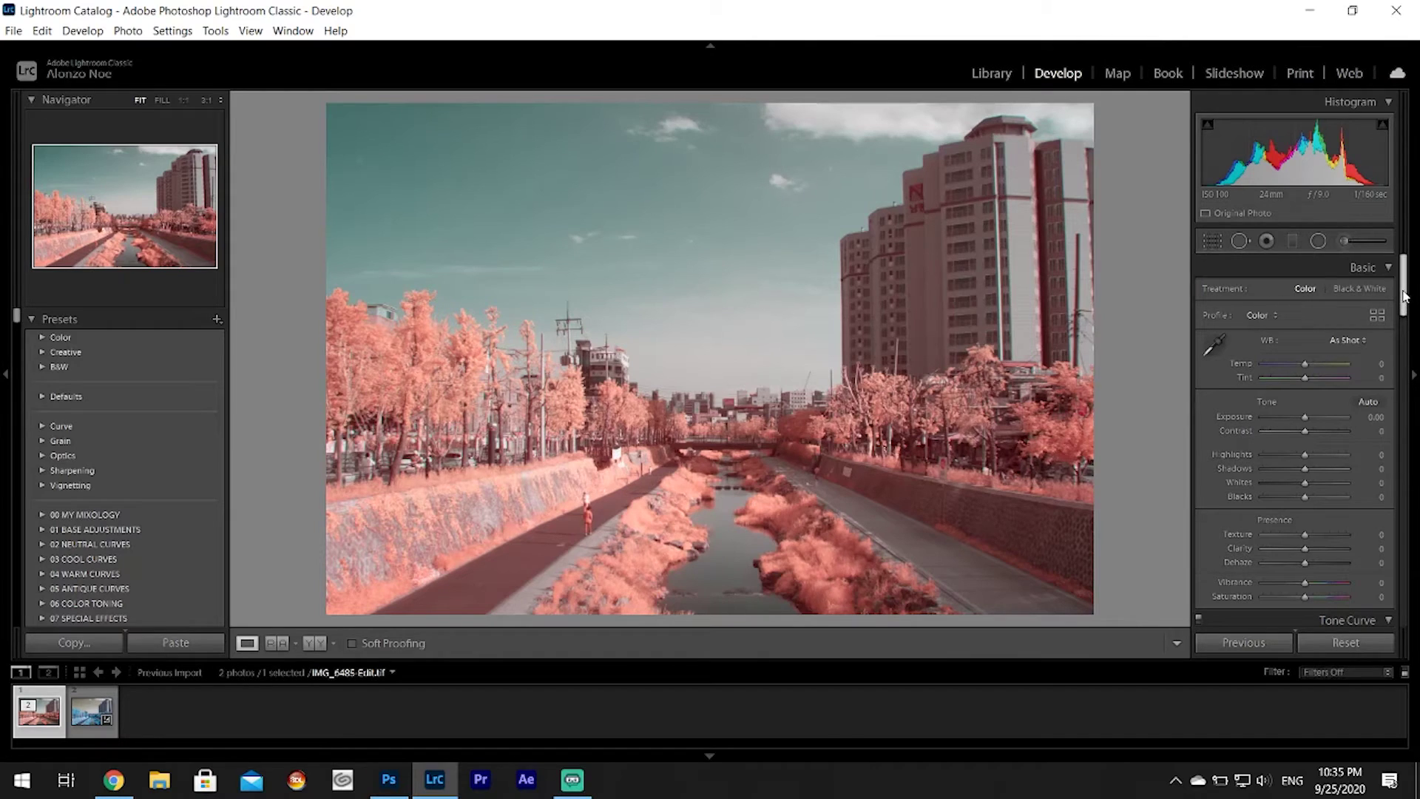
# - Try adjusting the Orange hue and saturation in the HSL/Color settings, and reset both values
pyautogui.moveTo(1405, 287); pyautogui.dragTo(1411, 370)
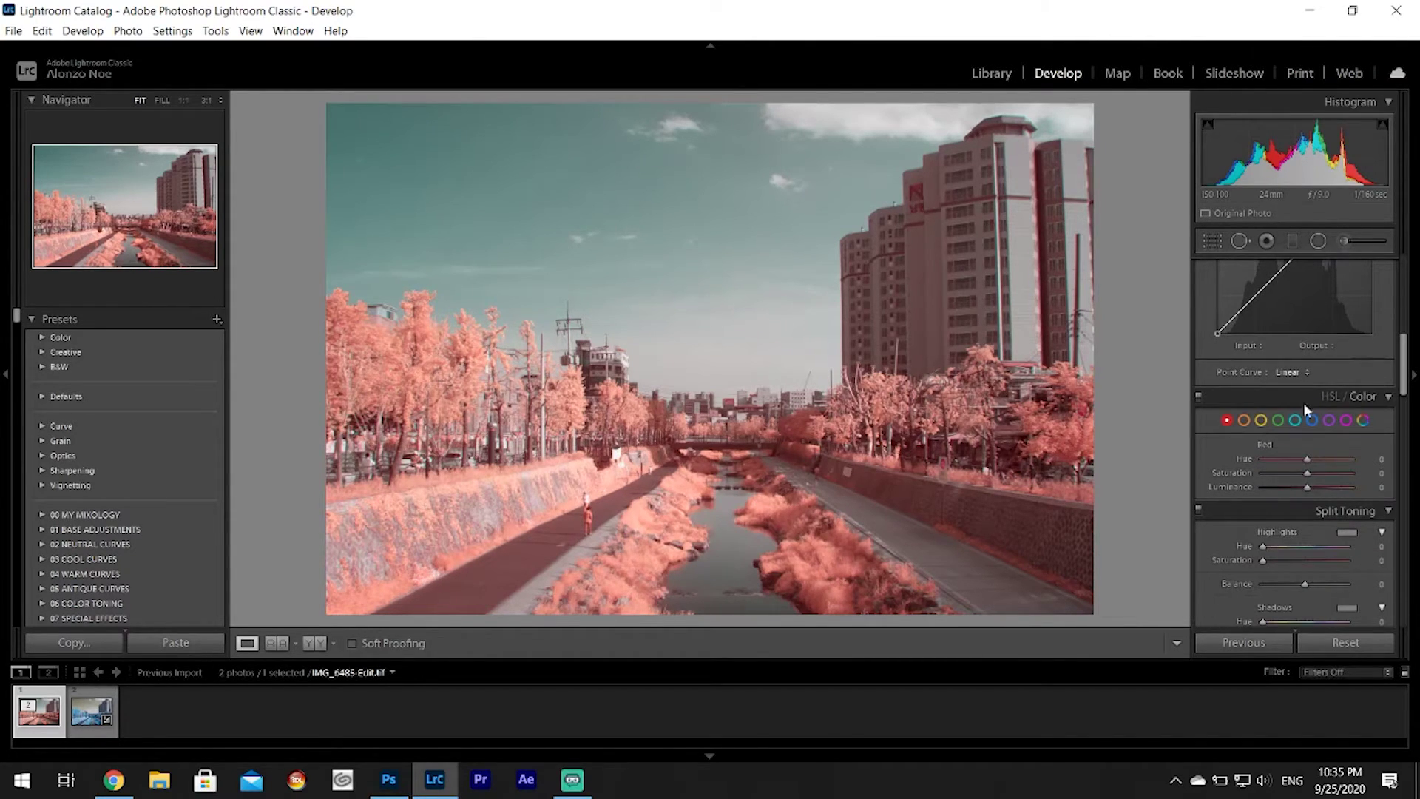
pyautogui.click(1246, 420)
pyautogui.moveTo(1298, 464); pyautogui.dragTo(1332, 471)
pyautogui.doubleClick(1247, 471)
pyautogui.doubleClick(1249, 456)
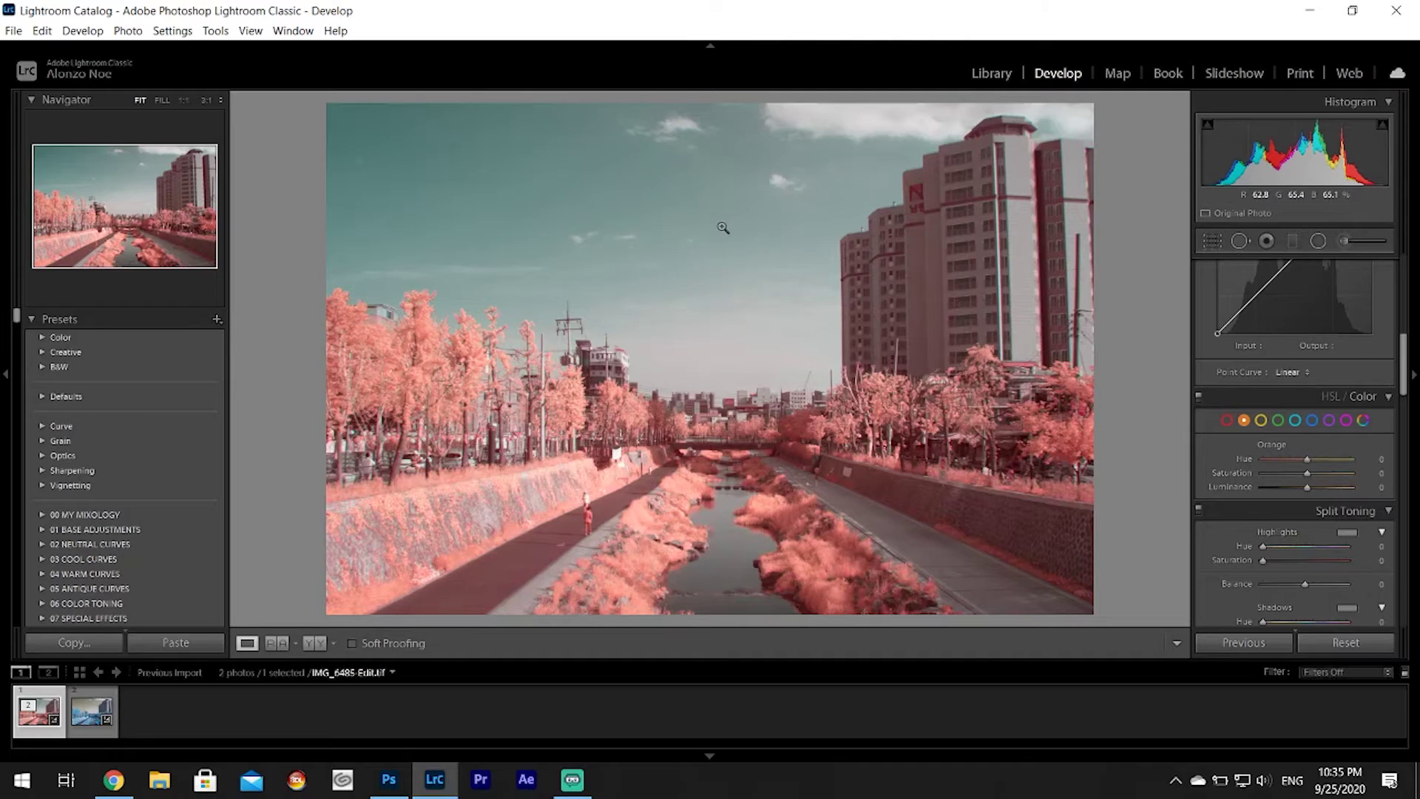
# - Set Aqua hue and saturation to +100 and luminance to +33, and Orange hue to +100, saturation to -100 and luminance to +58
pyautogui.click(1295, 420)
pyautogui.moveTo(1308, 458); pyautogui.dragTo(1328, 490)
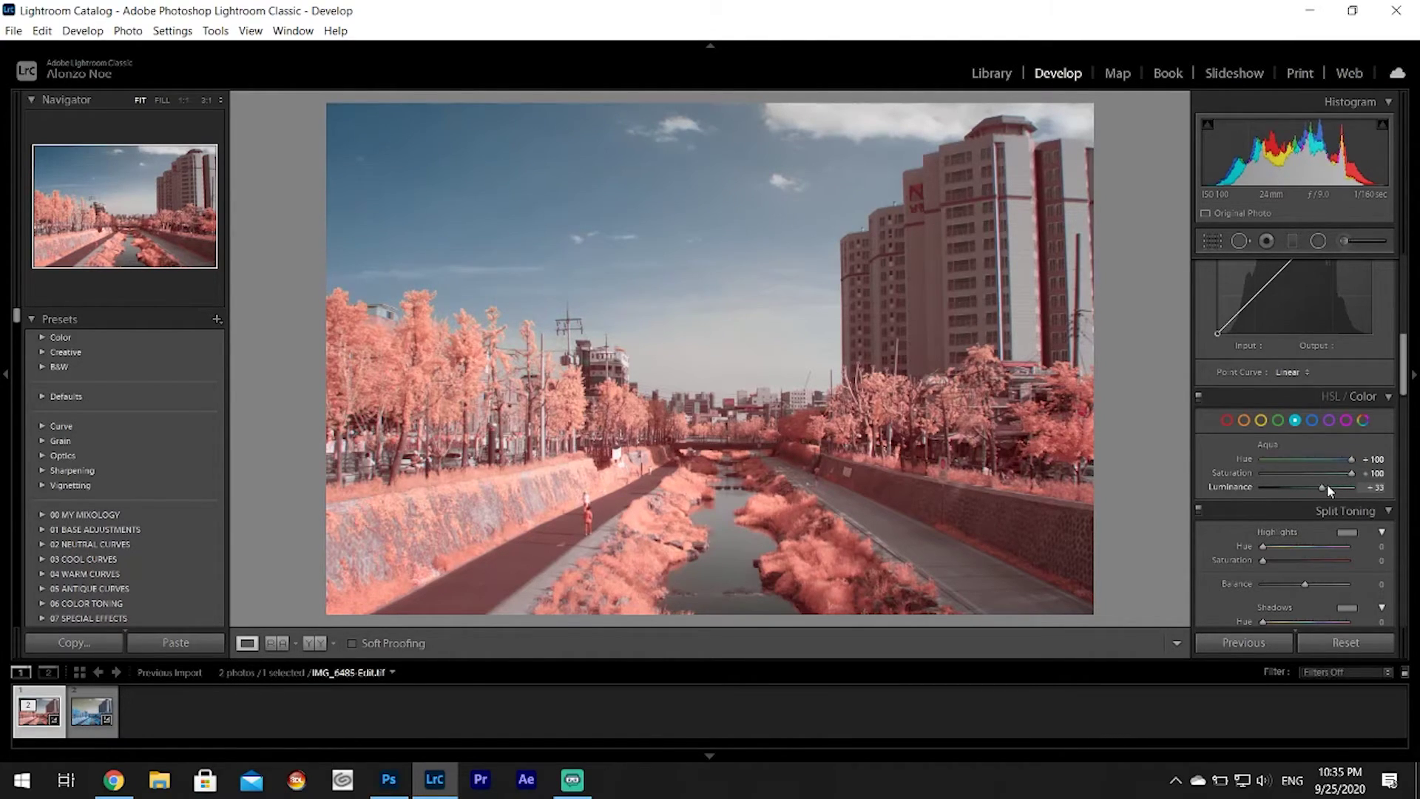
pyautogui.click(1244, 420)
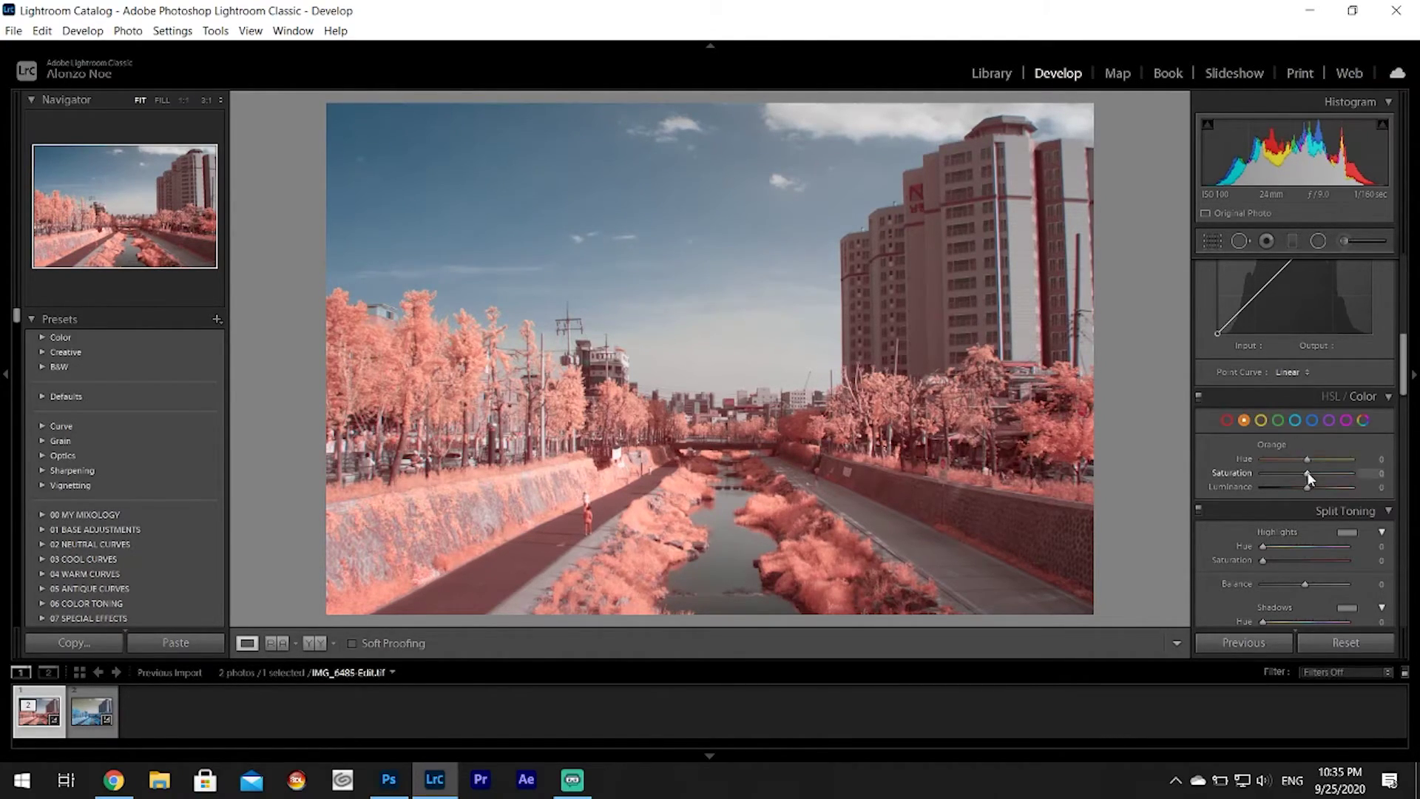
pyautogui.moveTo(1308, 459); pyautogui.dragTo(1231, 475)
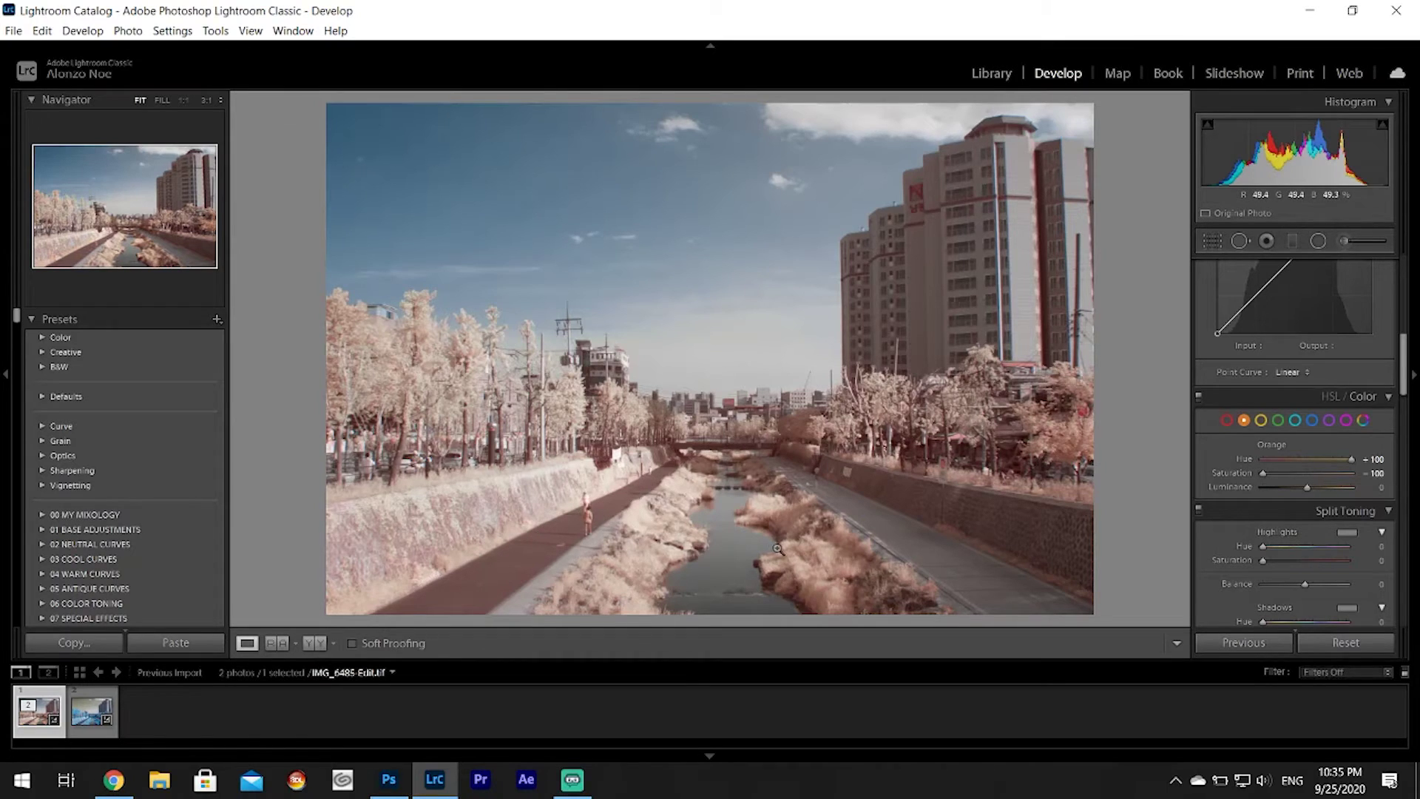
pyautogui.moveTo(1307, 488); pyautogui.dragTo(1331, 488)
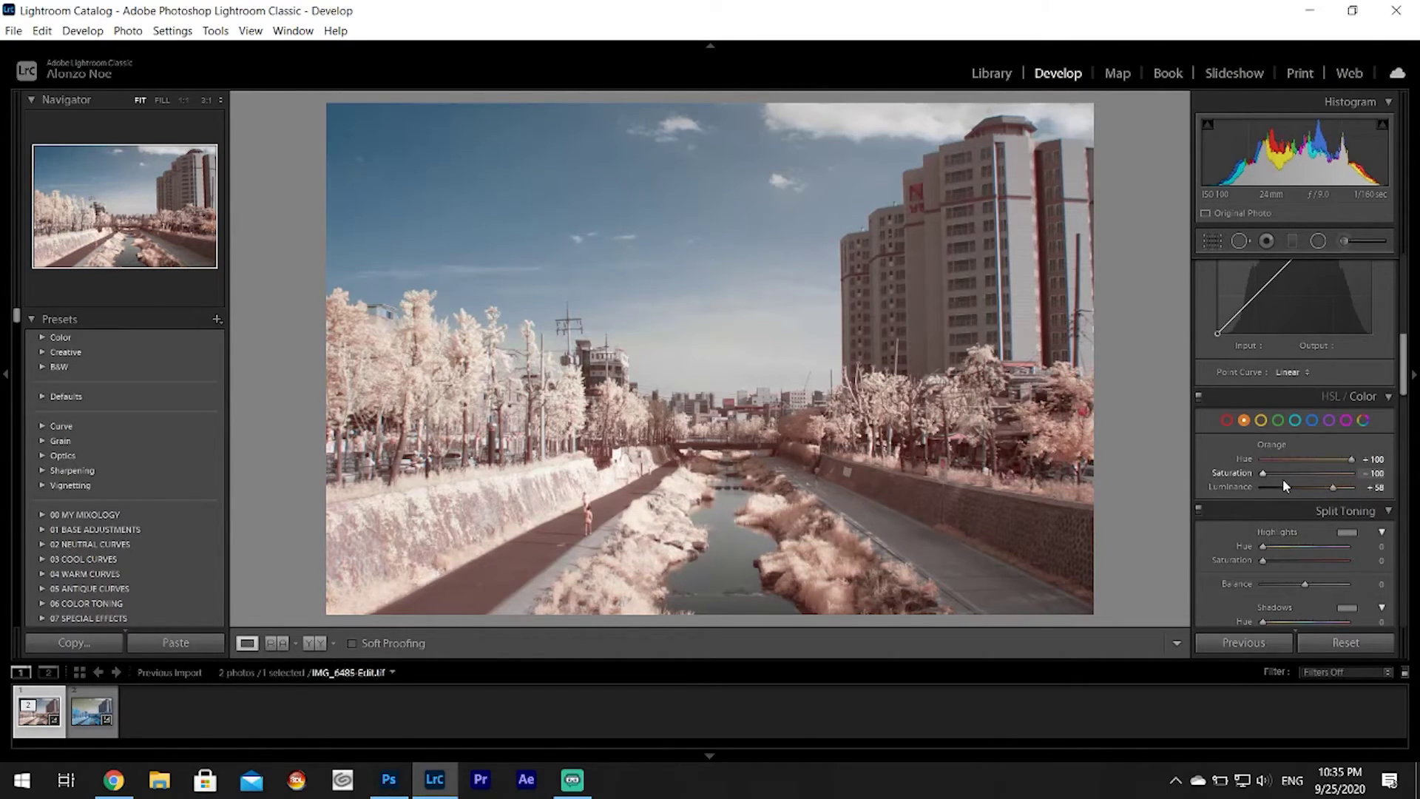
# - Try Yellow saturation at -100 and luminance at +100, and reset both values
pyautogui.click(1260, 420)
pyautogui.moveTo(1259, 472); pyautogui.dragTo(1357, 494)
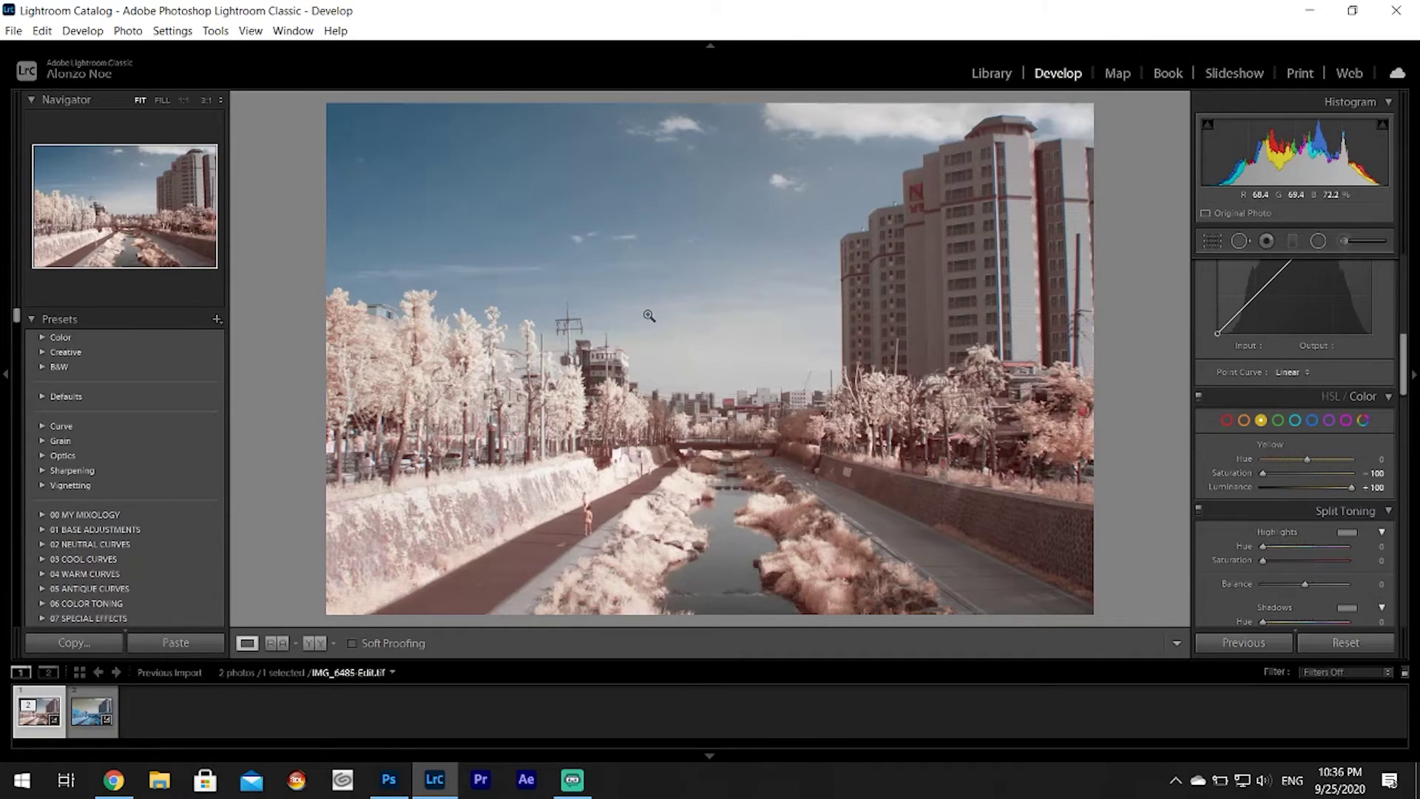
pyautogui.doubleClick(1232, 472)
pyautogui.doubleClick(1230, 486)
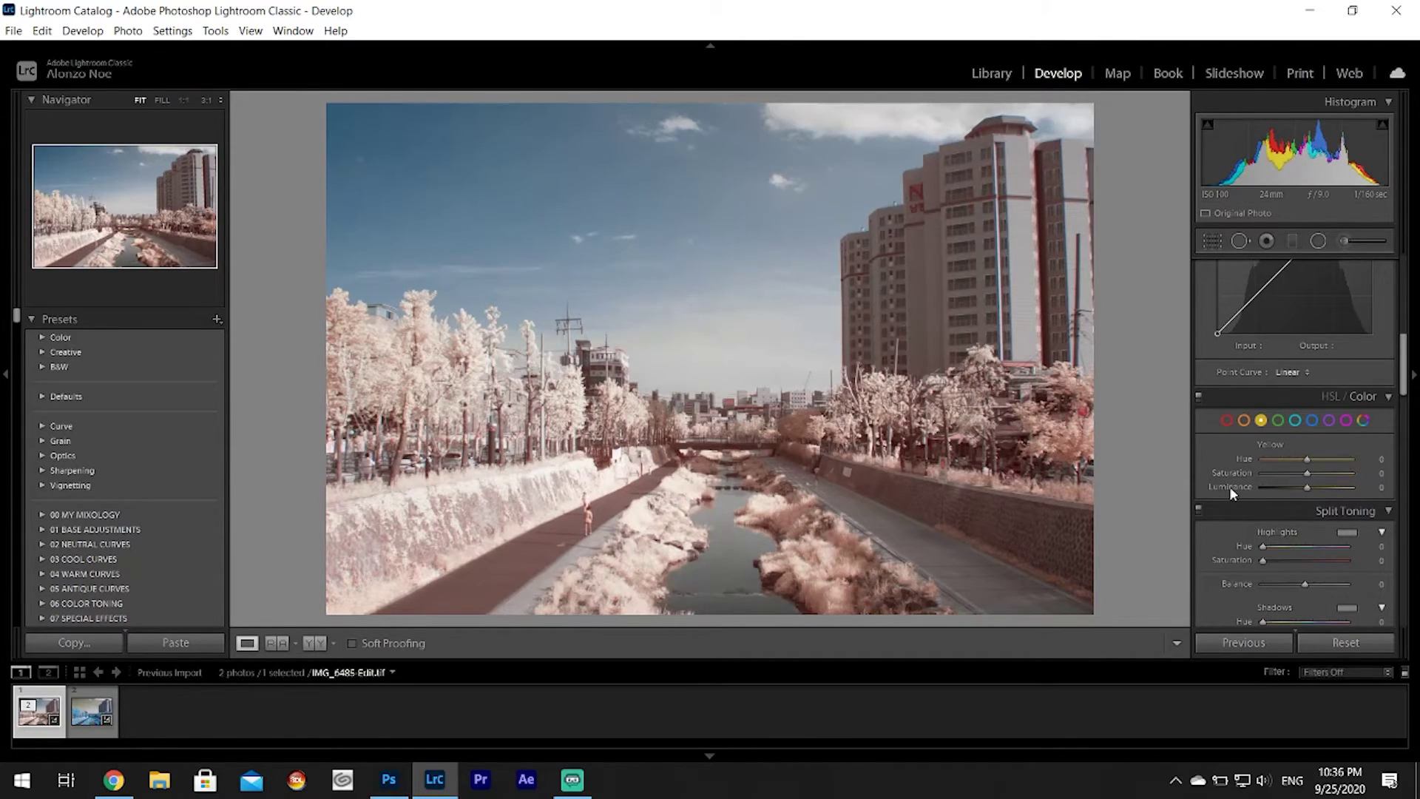
# - Glance at the channel-swapped image in Photoshop, then try a white balance temperature of -100 on the Lightroom edit and reset it
pyautogui.moveTo(1408, 349); pyautogui.dragTo(1411, 278)
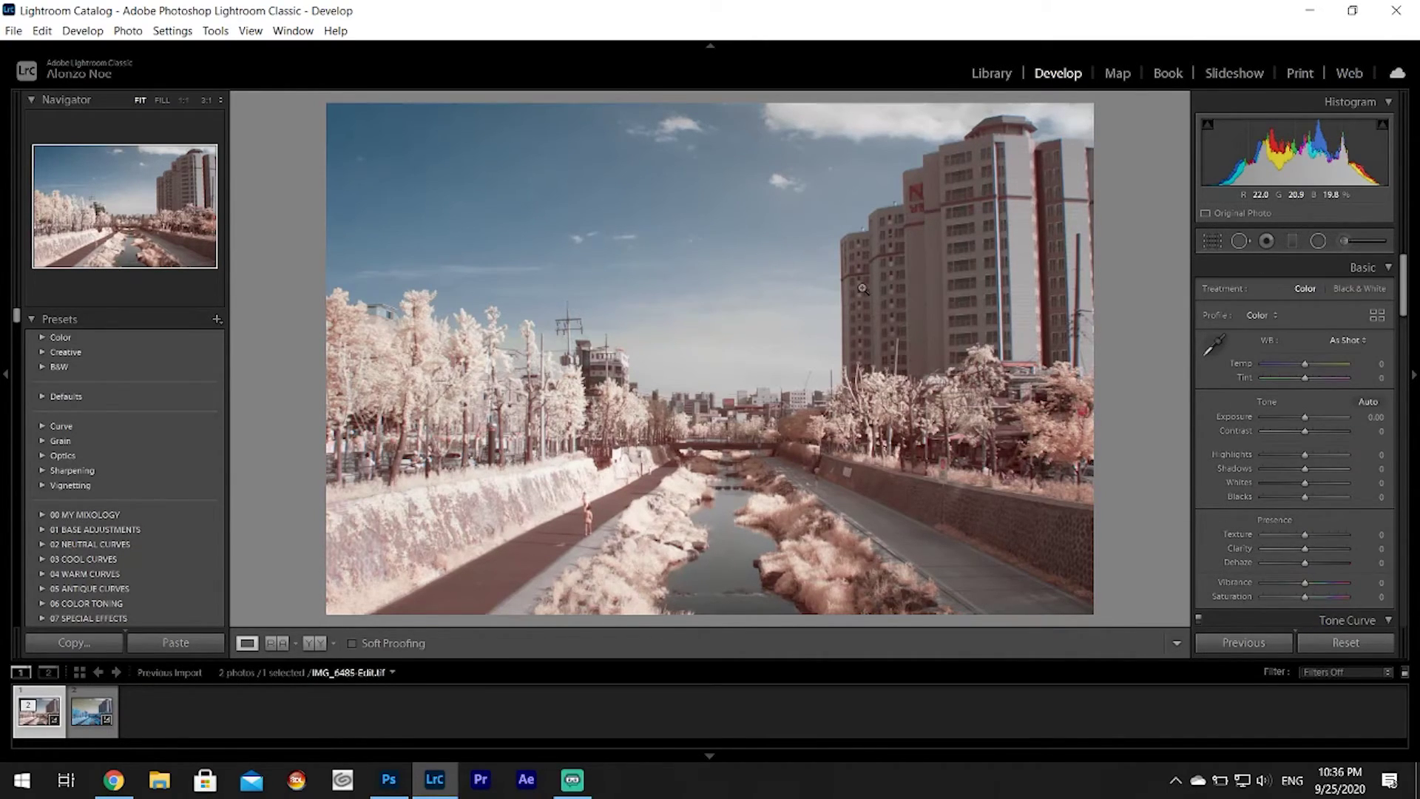
pyautogui.click(388, 779)
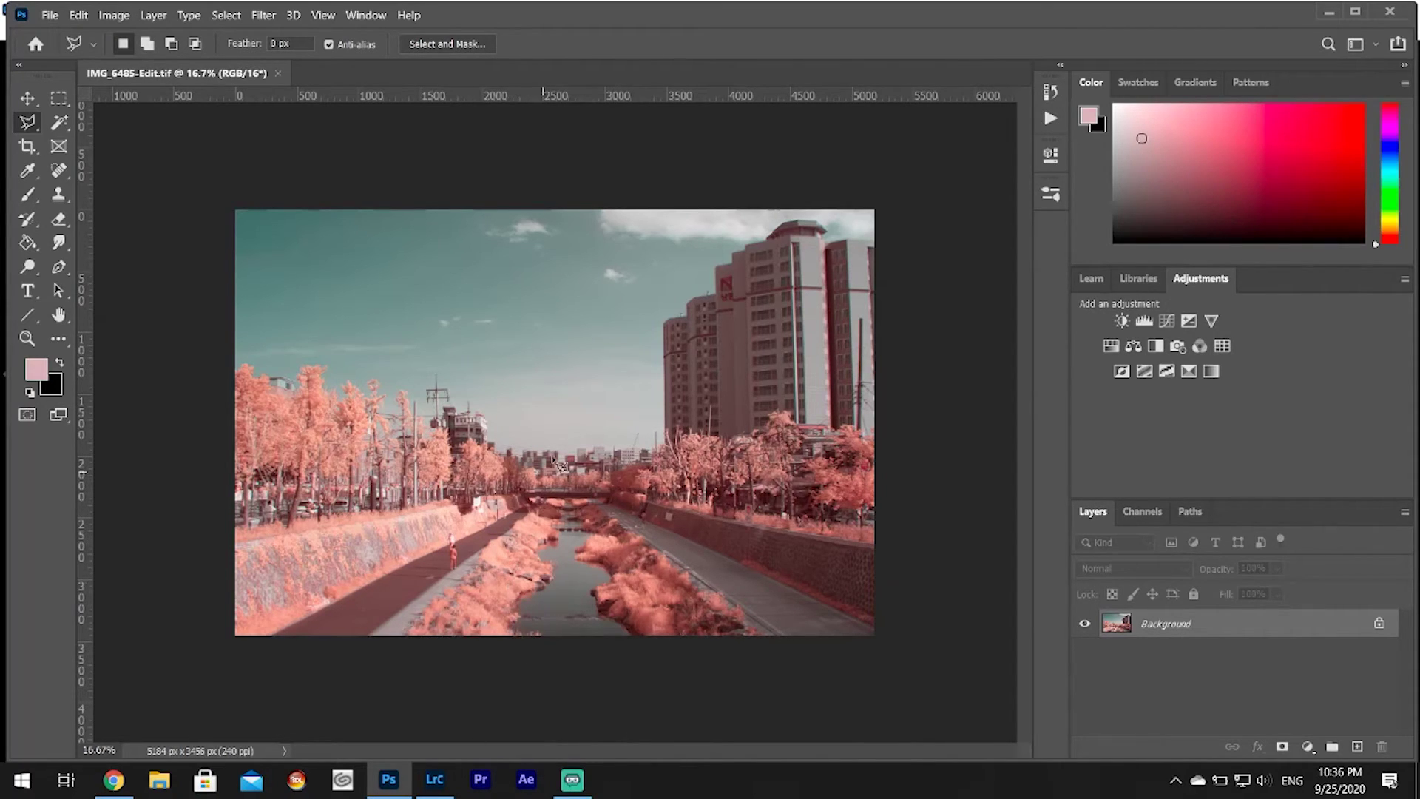
pyautogui.click(1331, 13)
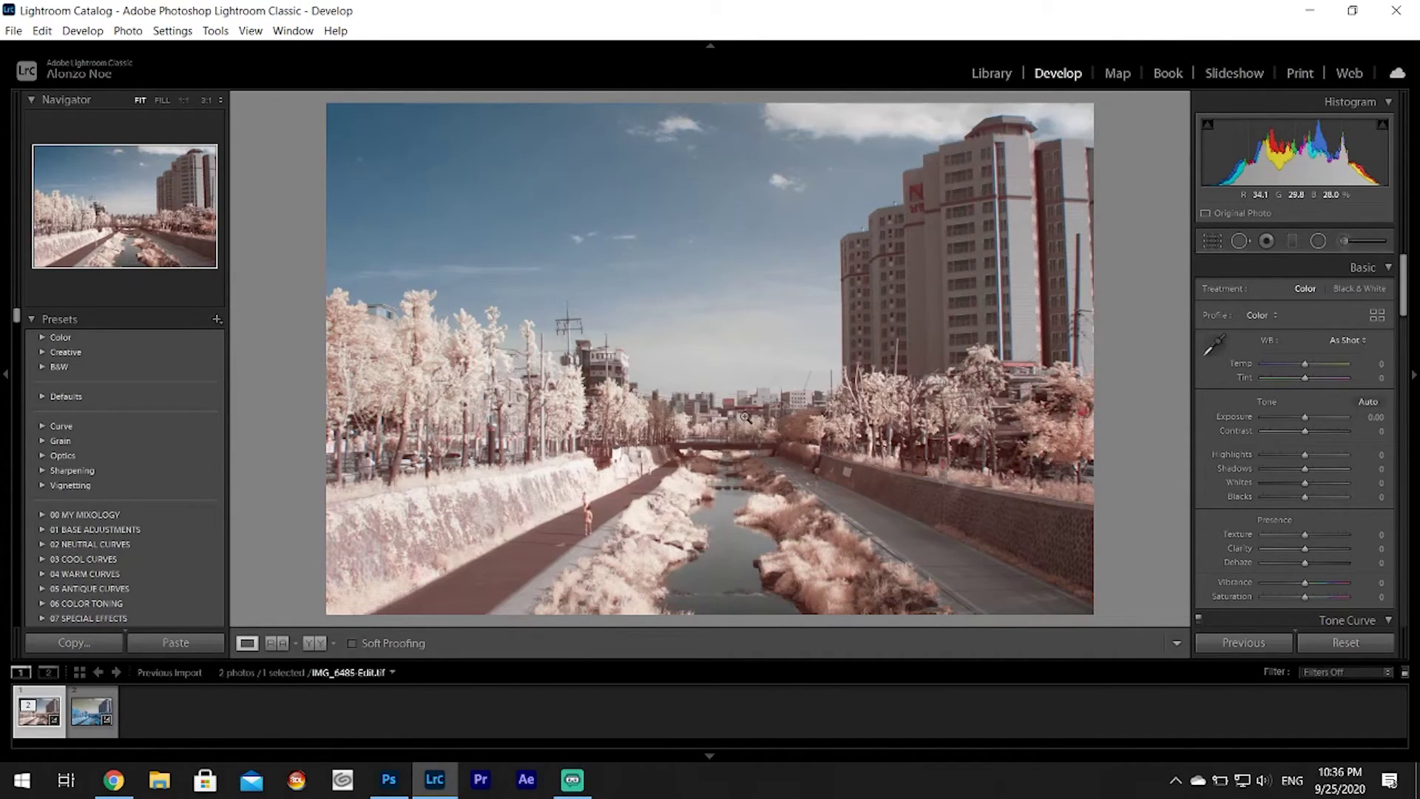
pyautogui.moveTo(1304, 366); pyautogui.dragTo(1248, 370)
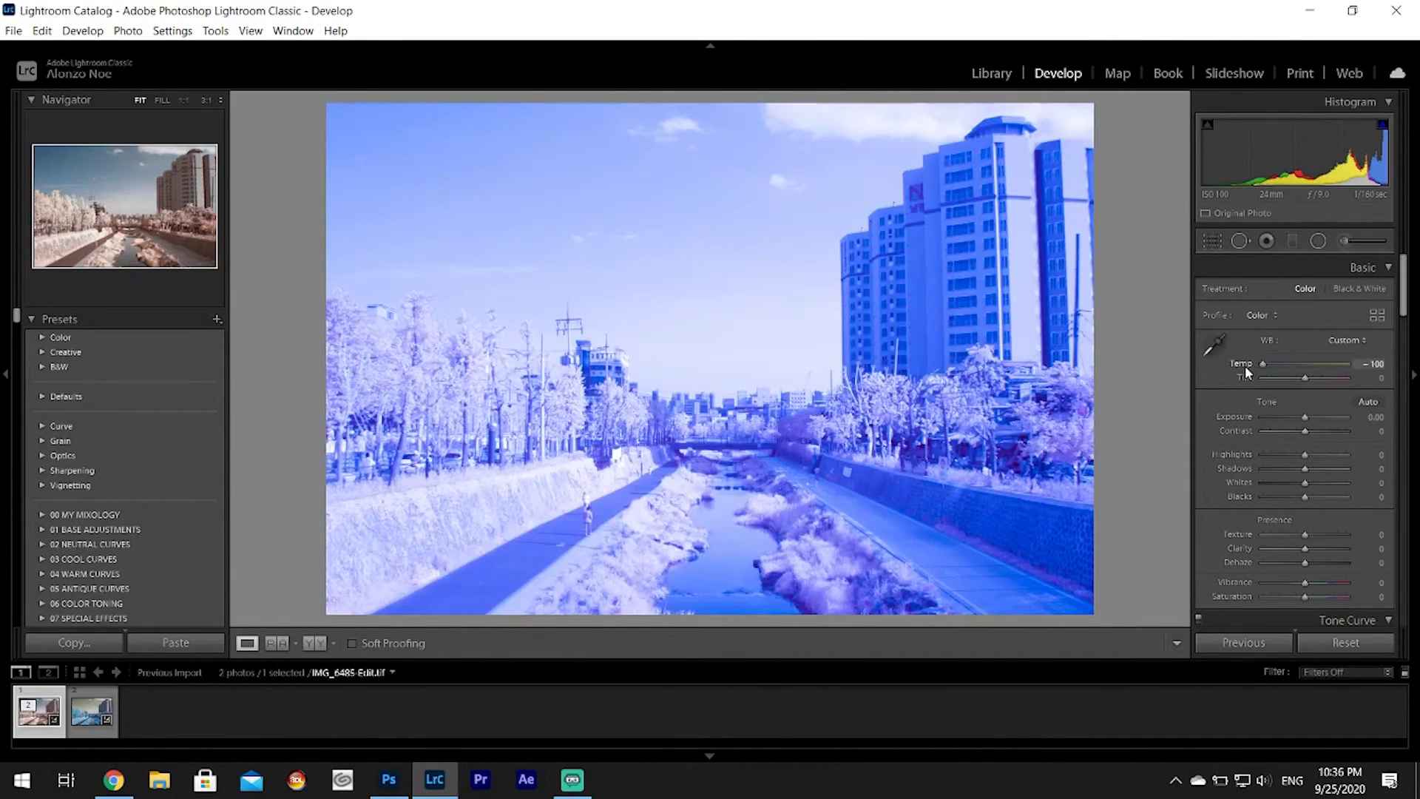
pyautogui.doubleClick(1241, 366)
pyautogui.click(87, 725)
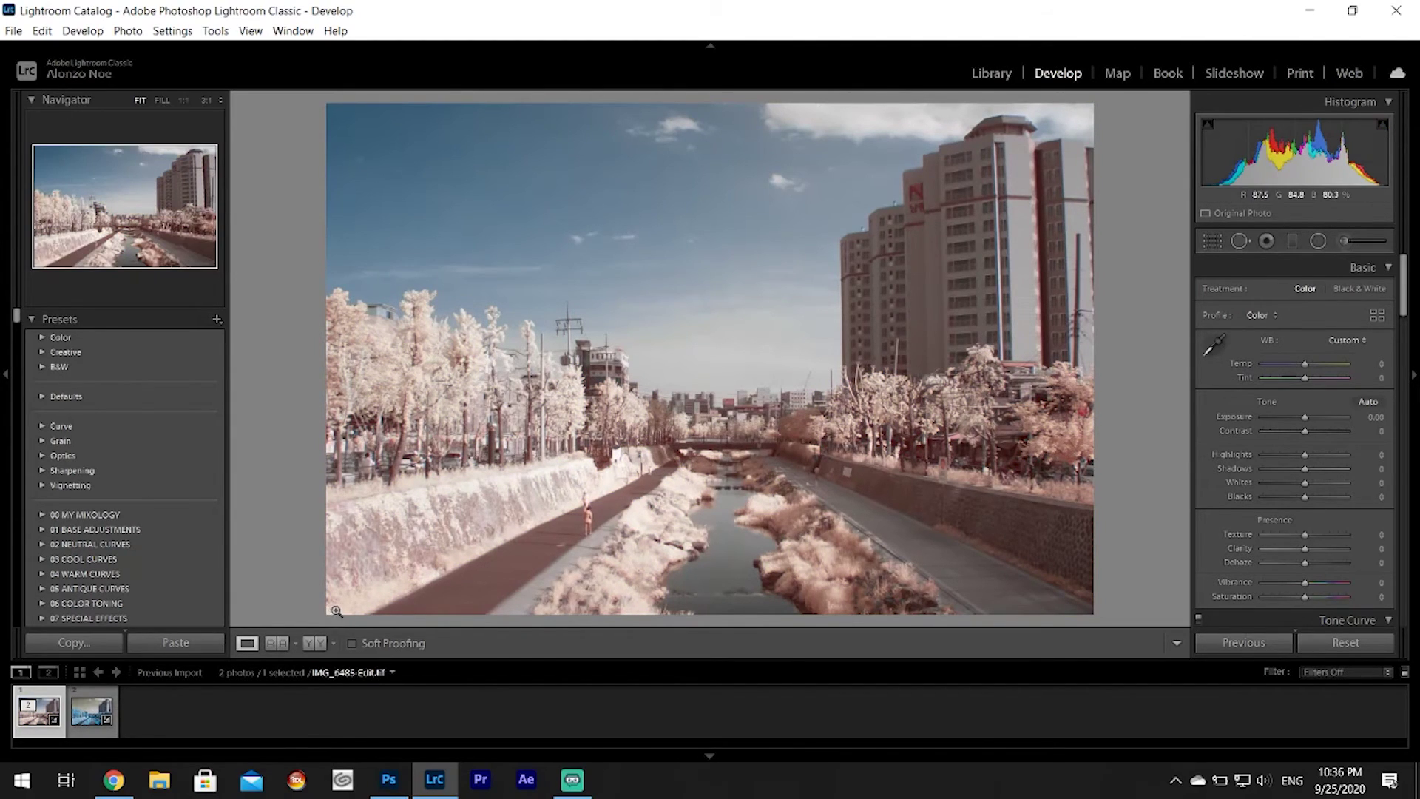